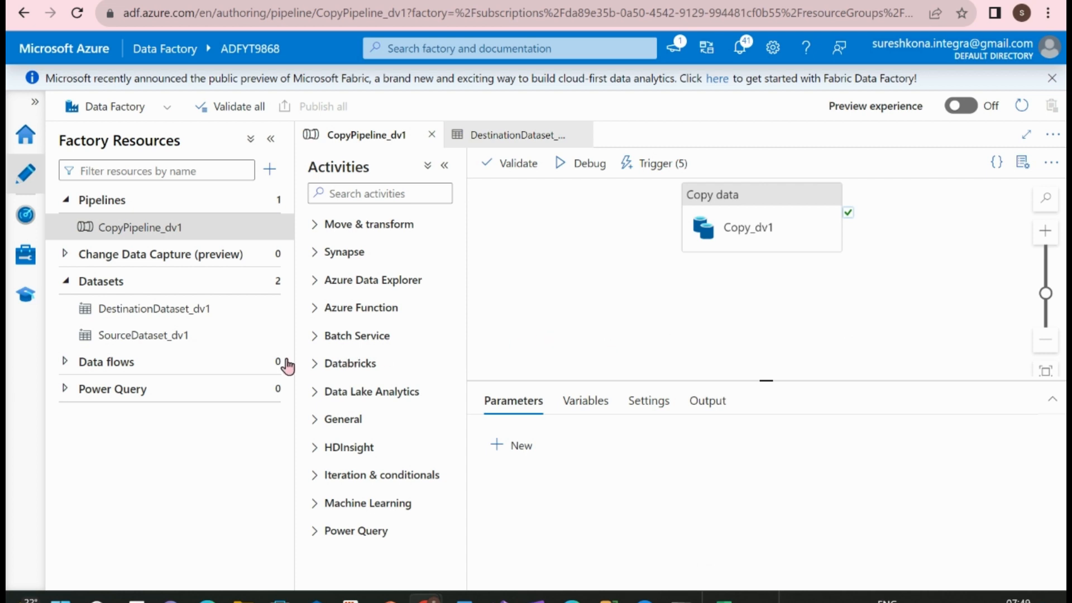
- Create a new data flow in the factory and add a source to its canvas
left_click(64, 362)
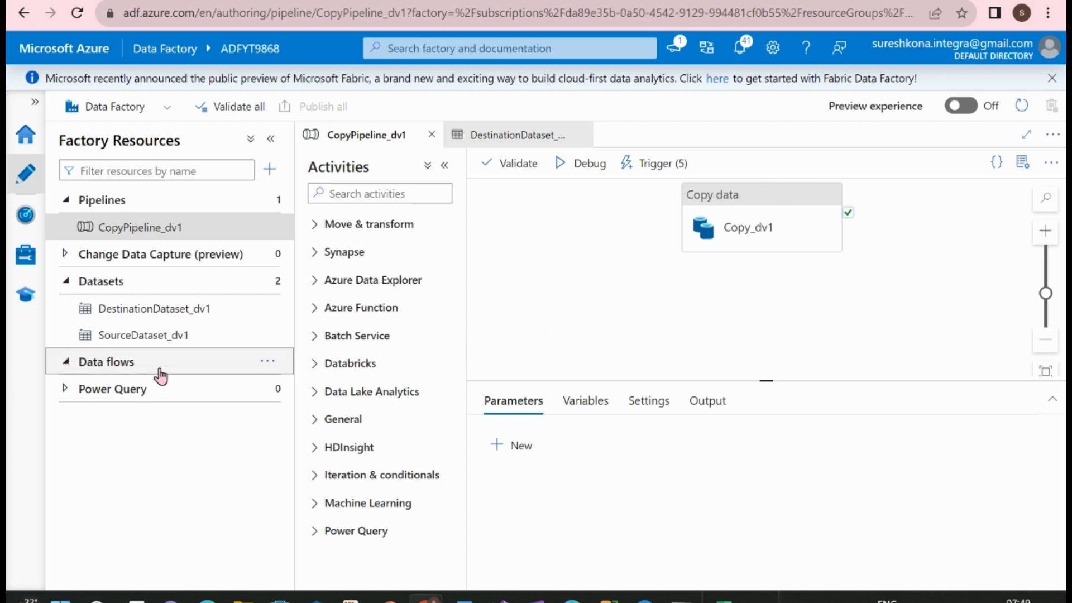
left_click(268, 360)
left_click(329, 389)
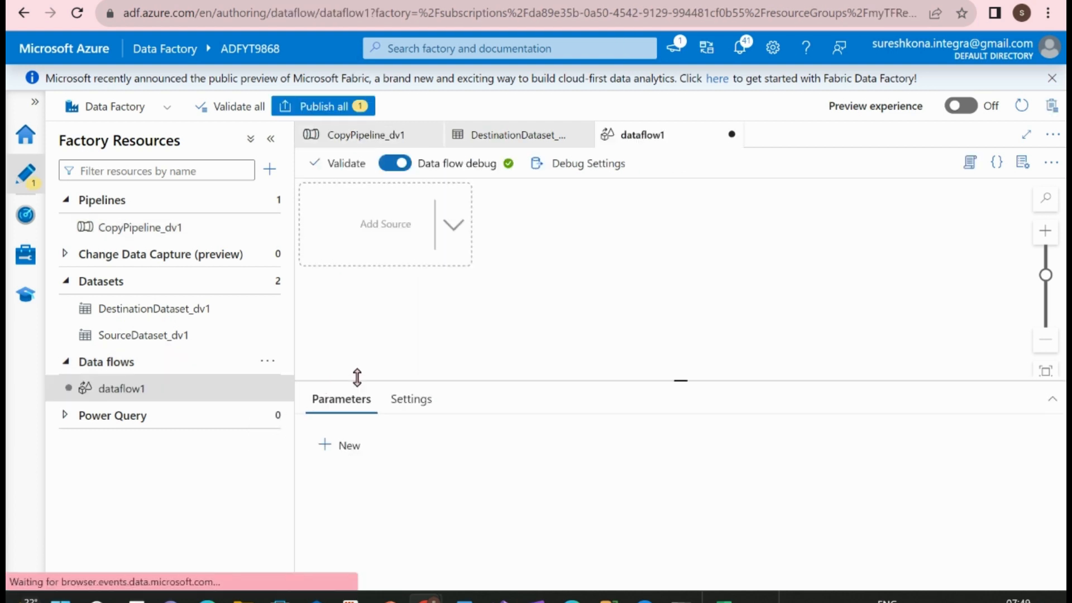
left_click(453, 225)
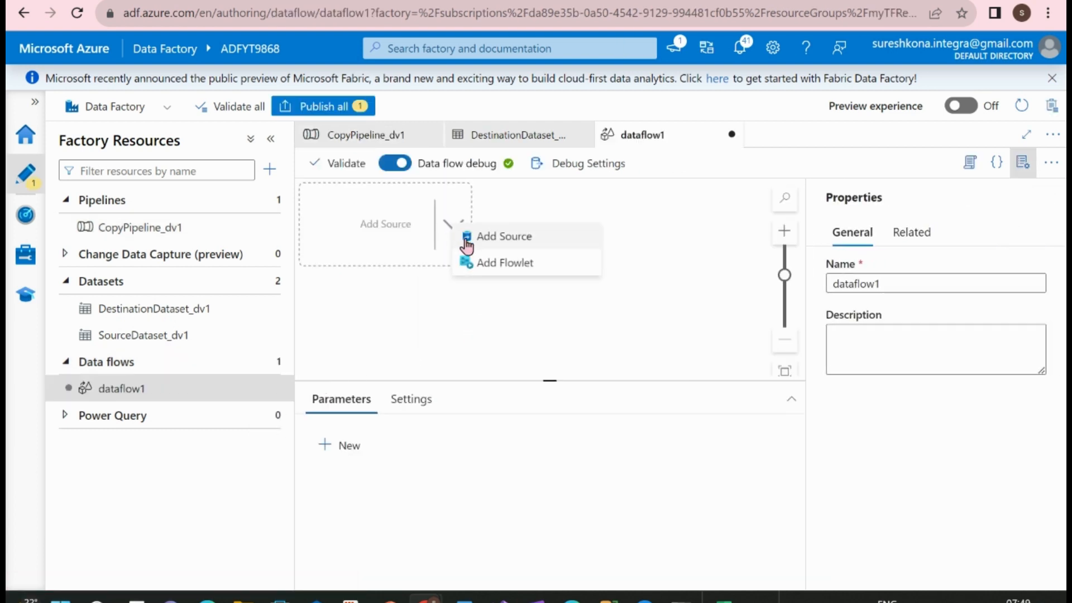
left_click(515, 237)
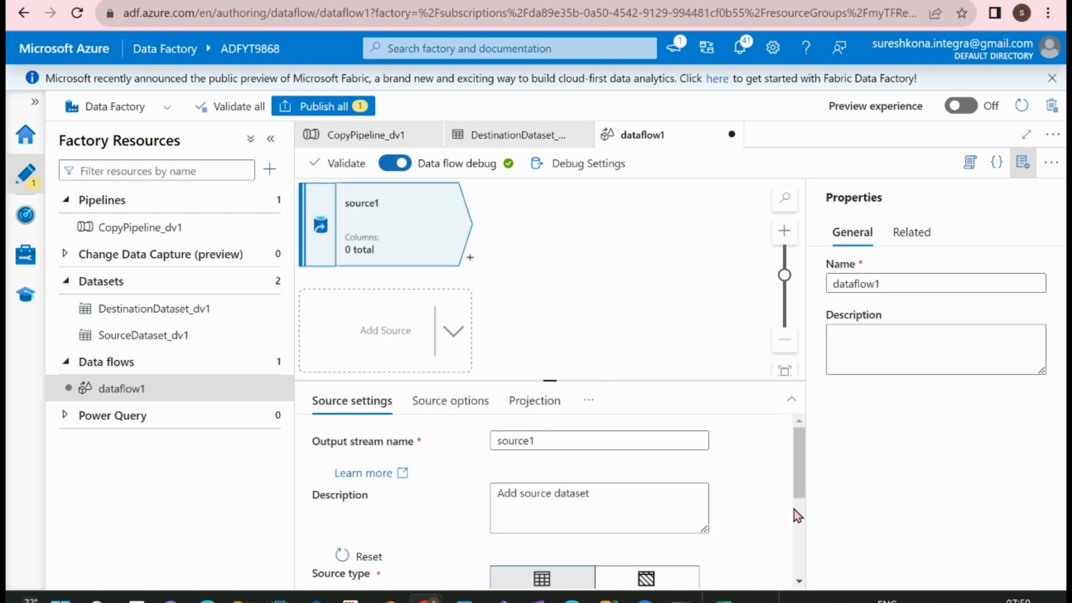
- Start a new dataset for the source, using Azure Blob Storage as data store and Excel as format
left_click_drag(800, 481, 819, 573)
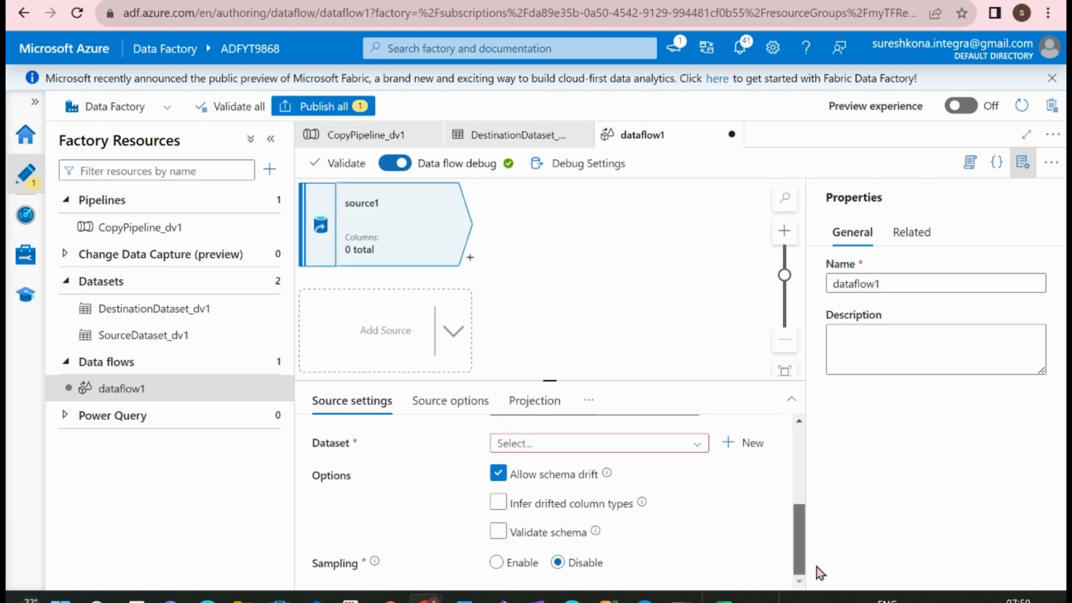
left_click(732, 444)
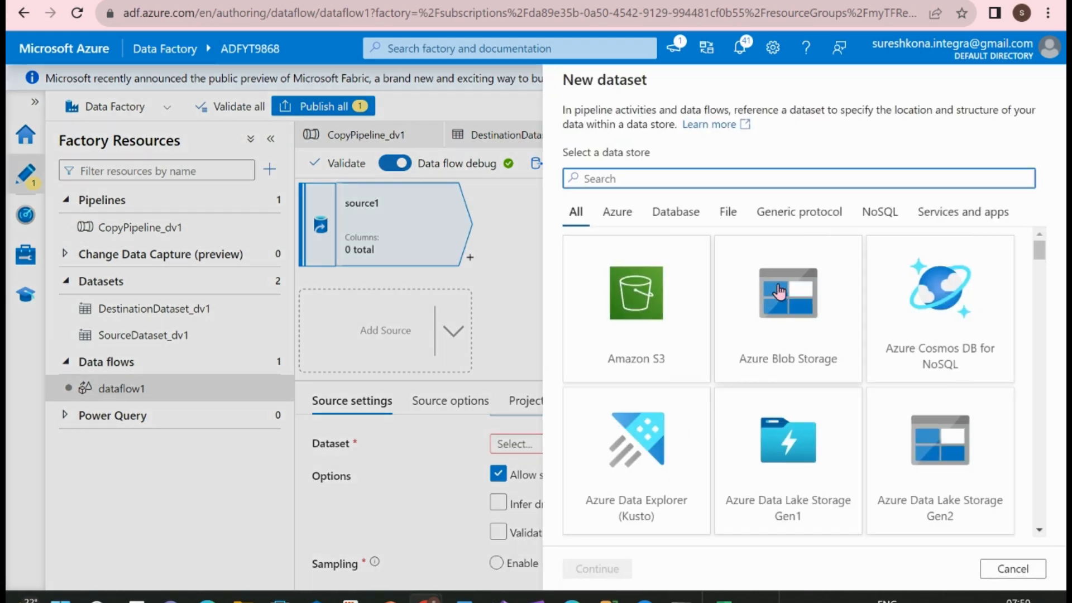
left_click(609, 570)
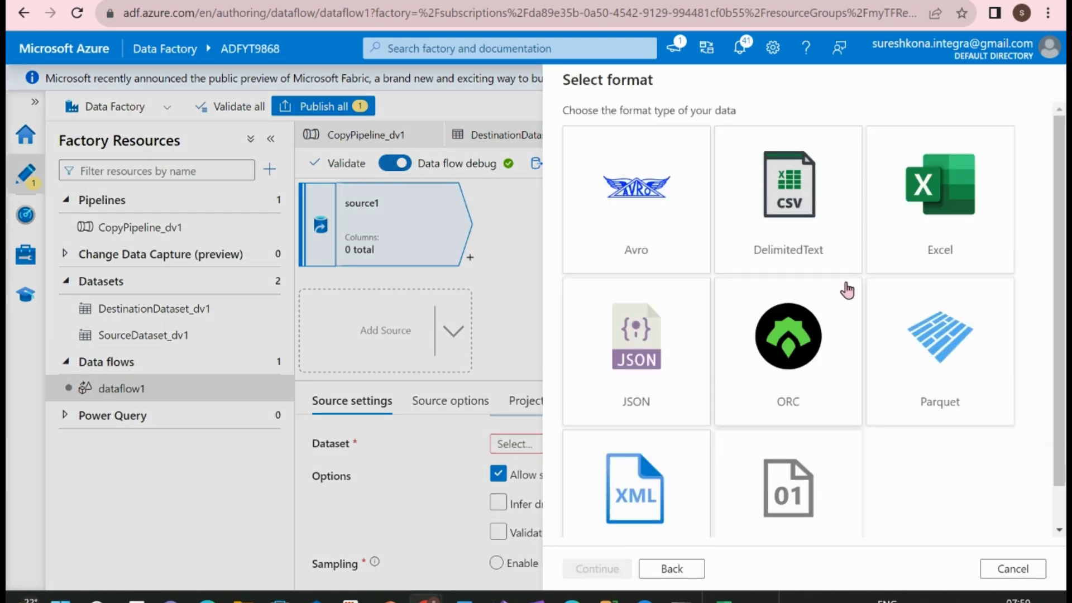
left_click(936, 205)
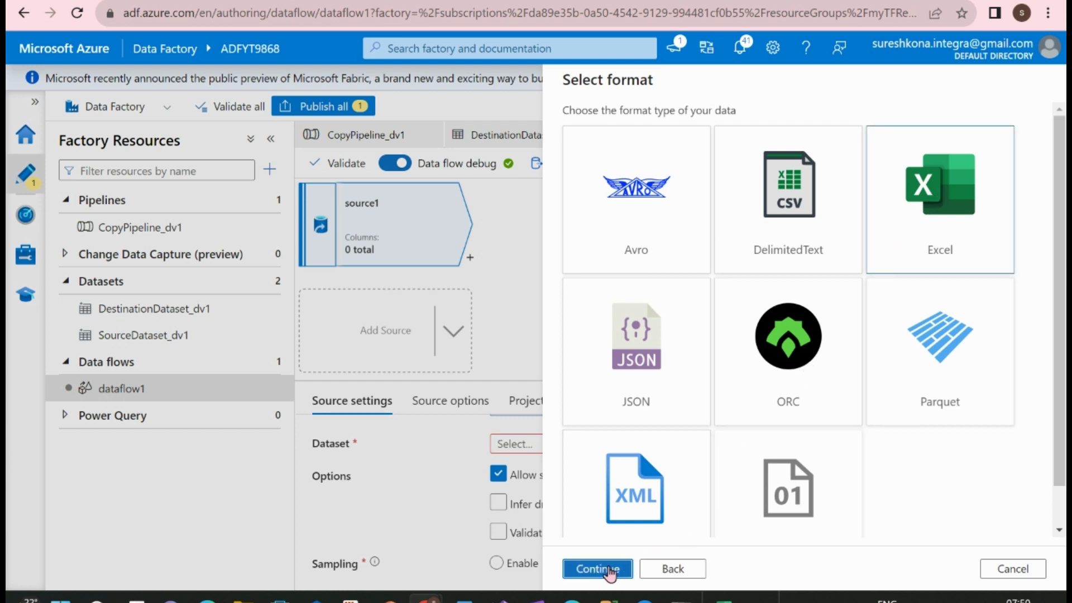
left_click(611, 570)
- Create a new Blob Storage linked service for the dataset, using the Free Trial subscription and the userdetails storage account
left_click(655, 186)
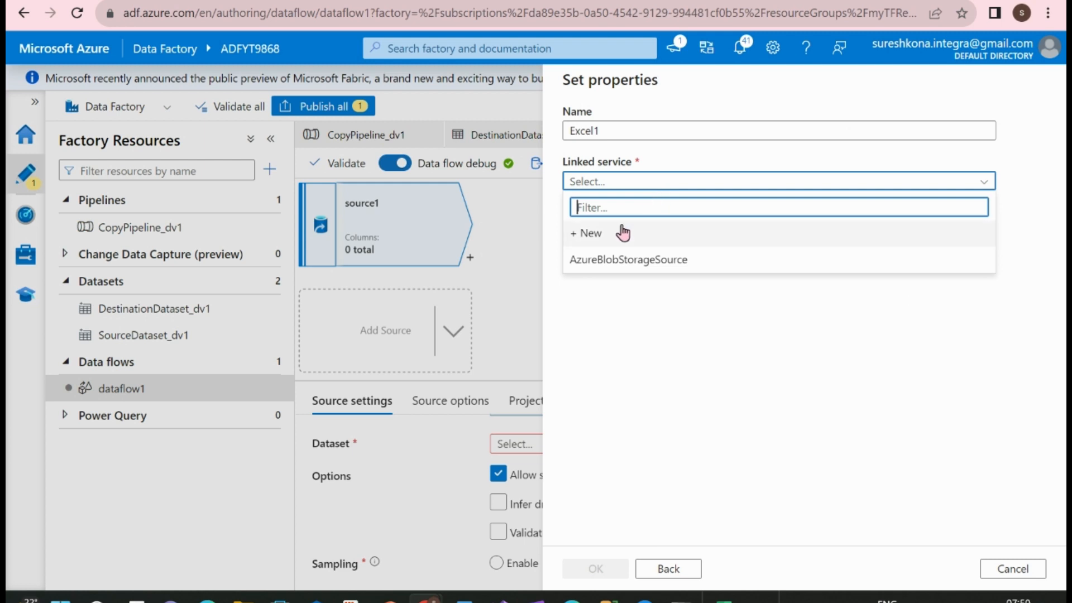
left_click(594, 235)
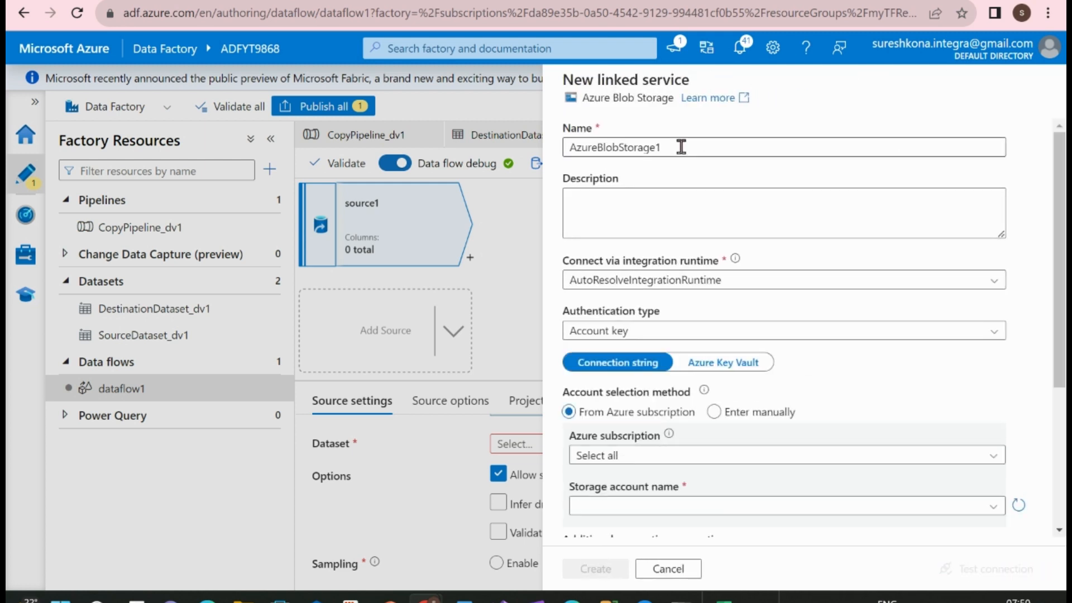
scroll(923, 398, "down", 4)
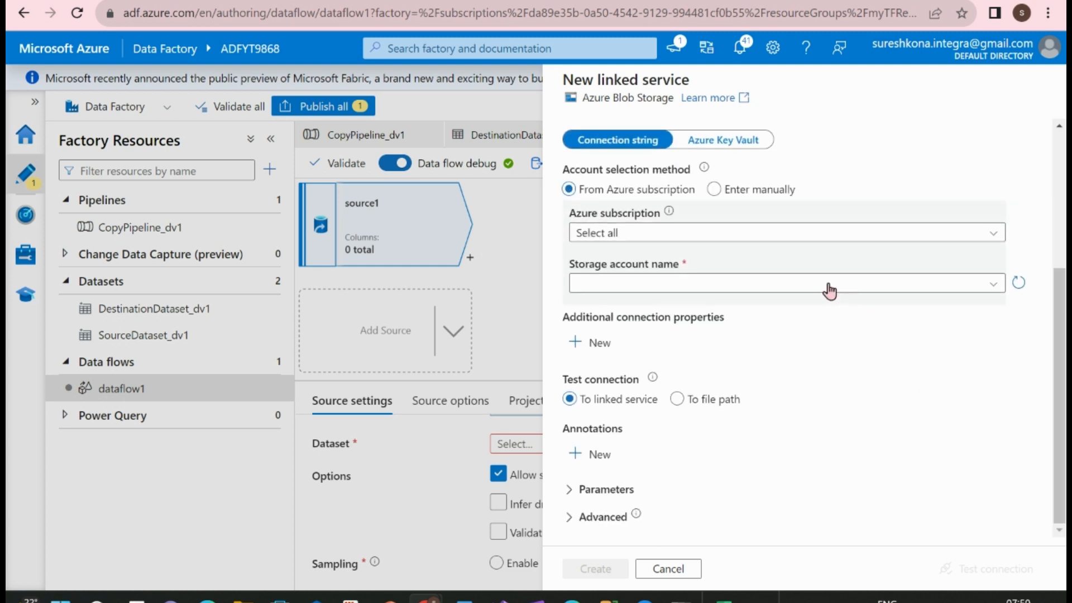
left_click(815, 234)
left_click(717, 280)
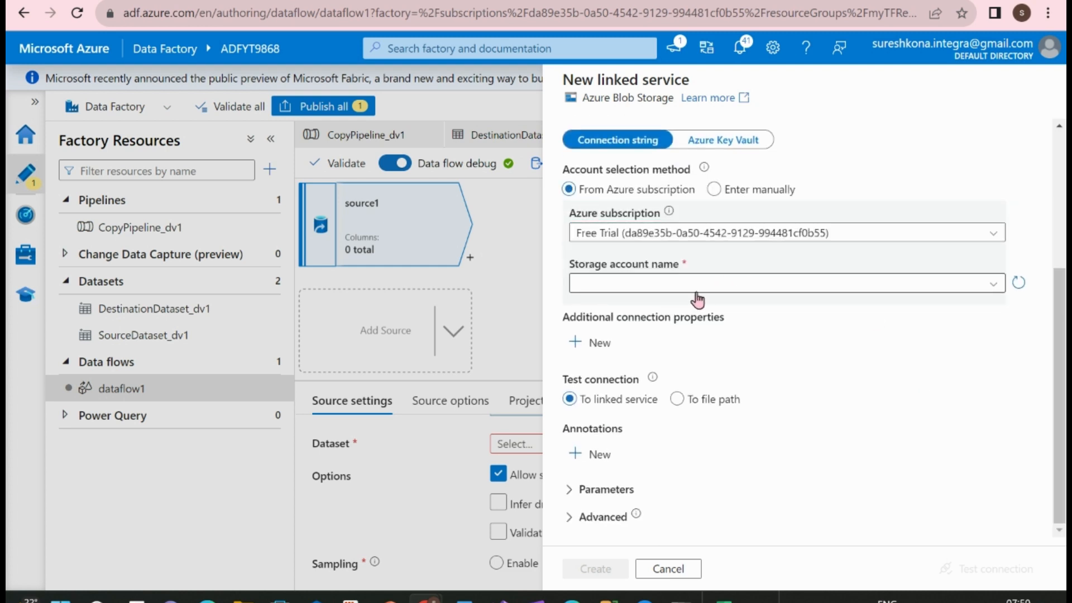
left_click(697, 290)
left_click(698, 331)
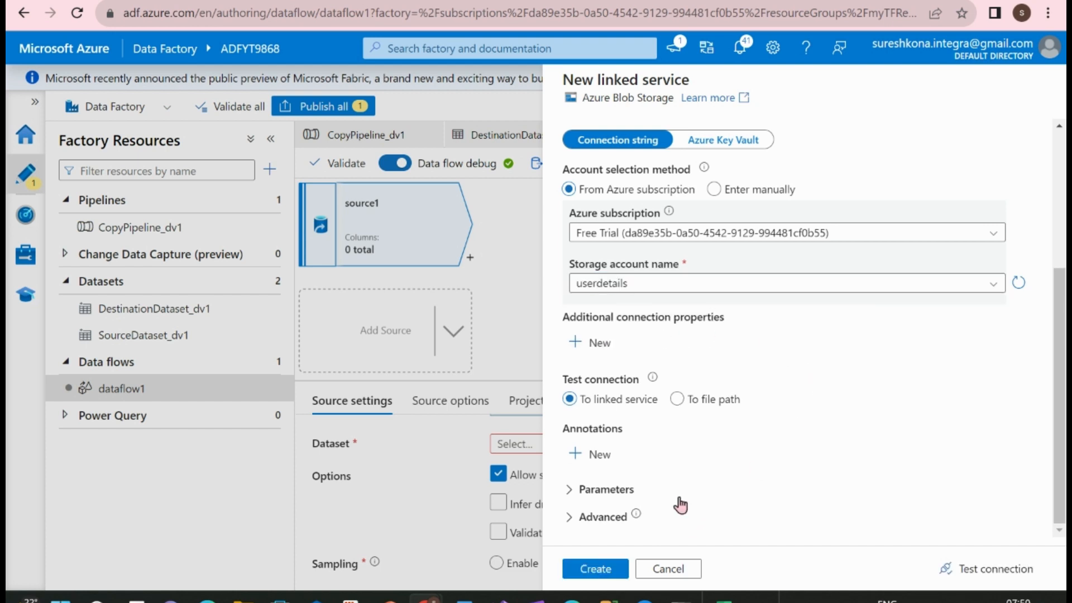
left_click(595, 569)
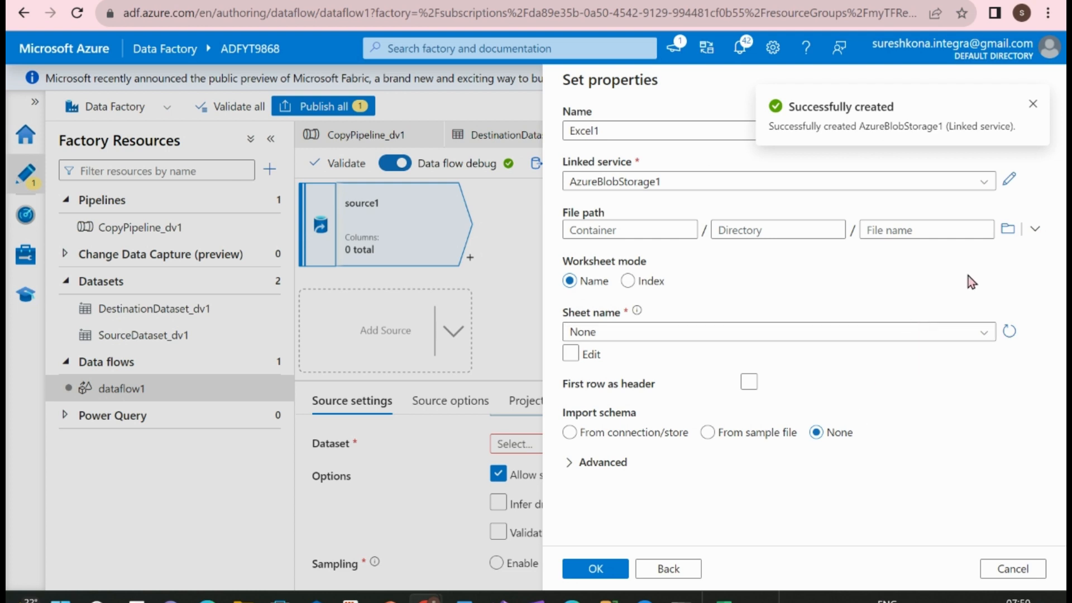
- Set the dataset's file path to Employee-Data.xlsx in the Employee folder of usercontainer
left_click(1008, 228)
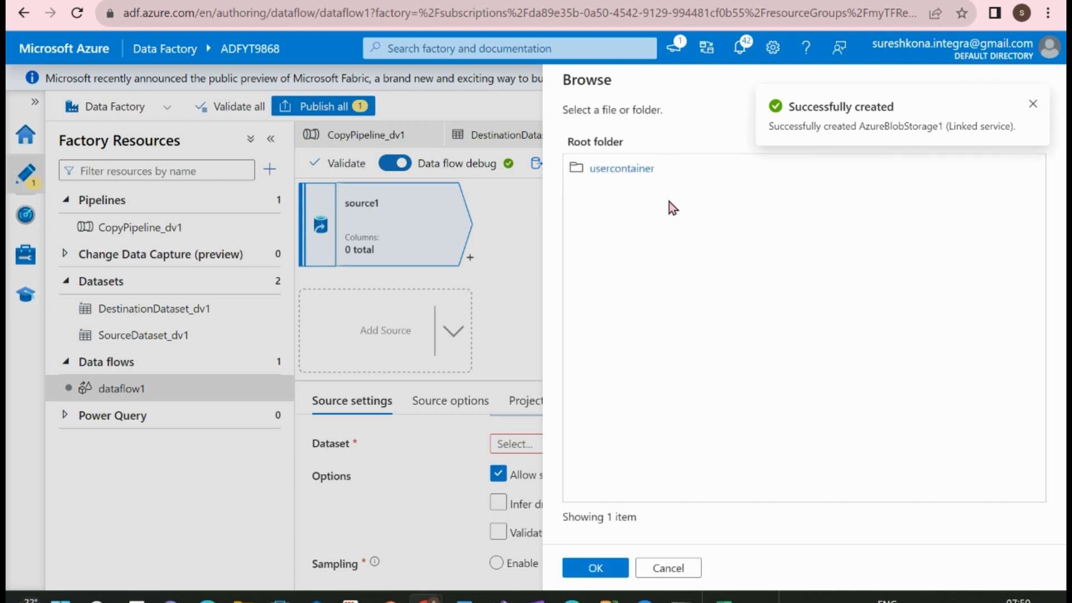
left_click(621, 169)
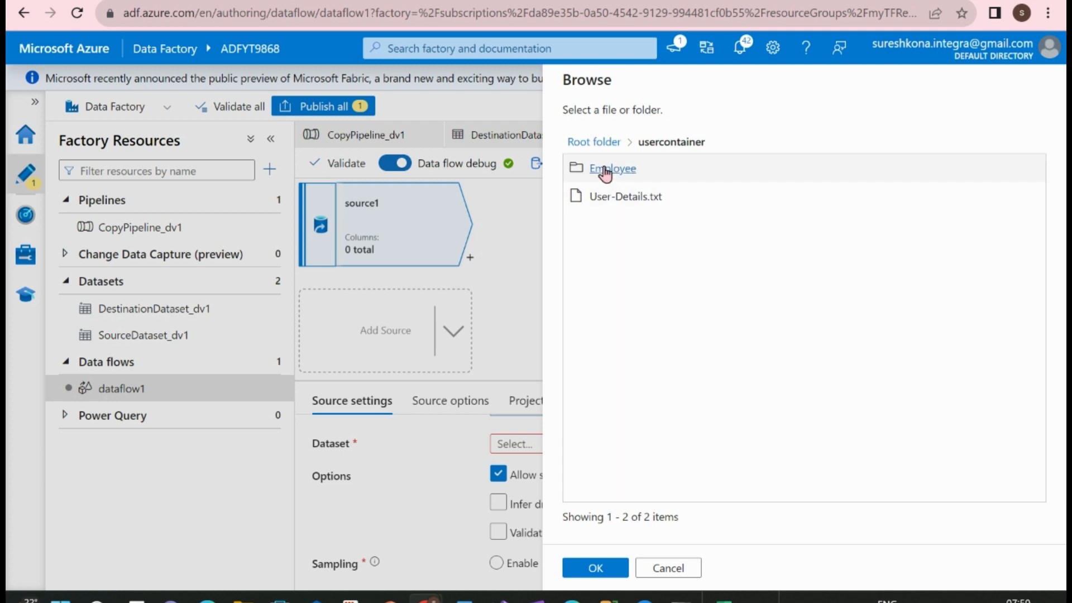
left_click(606, 170)
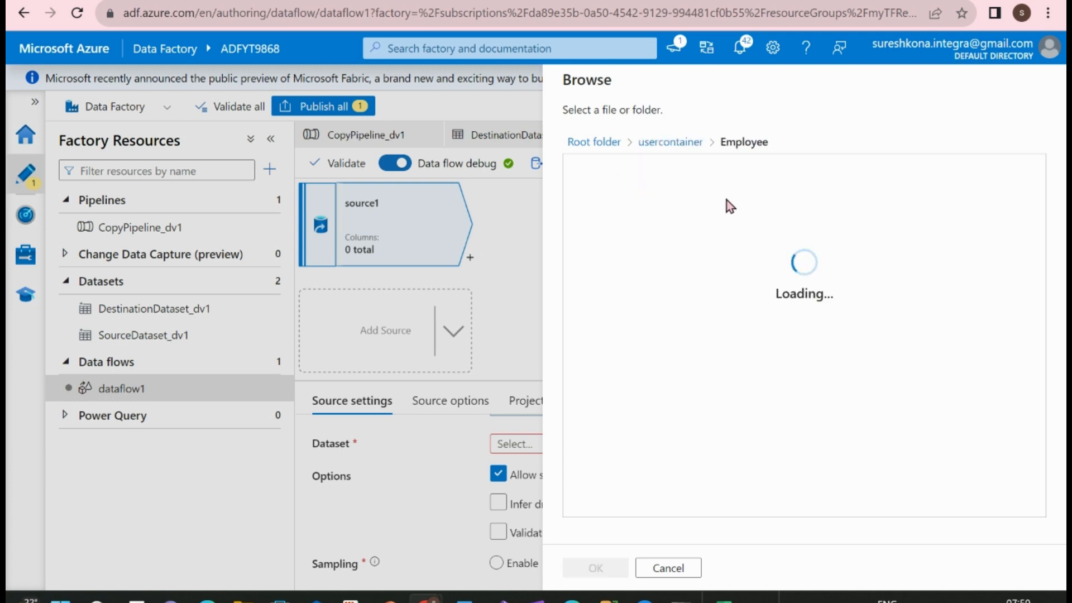
left_click(627, 176)
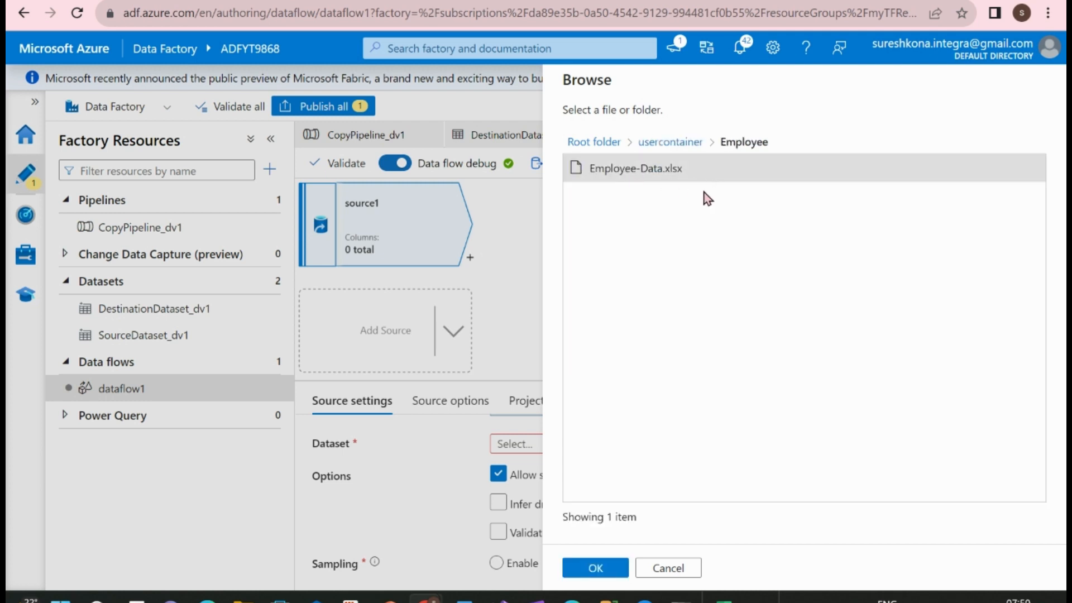
left_click(596, 568)
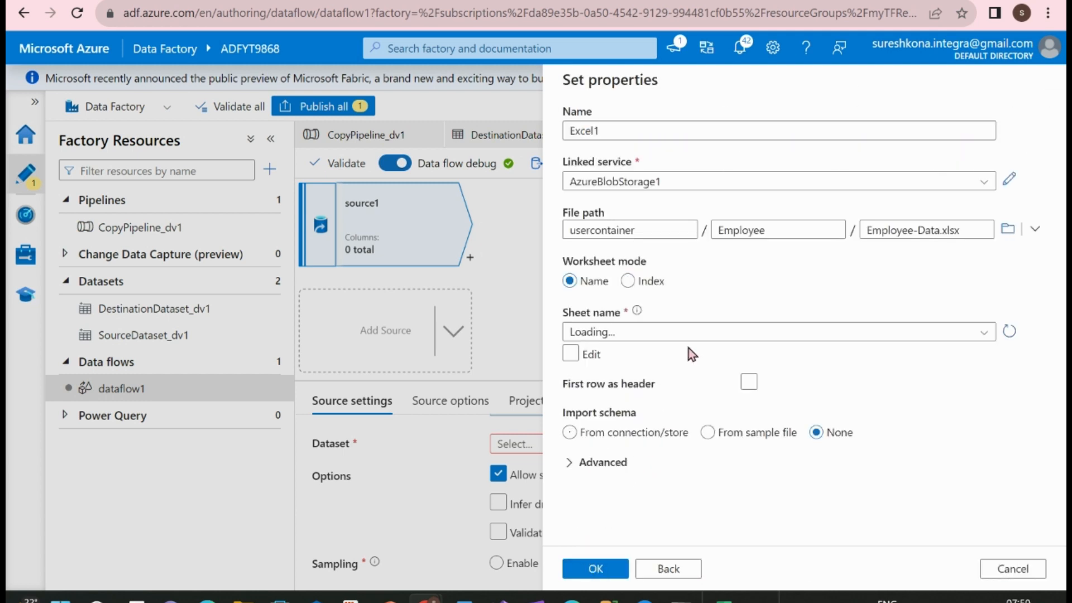
- Choose Sheet1 as the worksheet, treat the first row as header, and create the Excel dataset
left_click(661, 335)
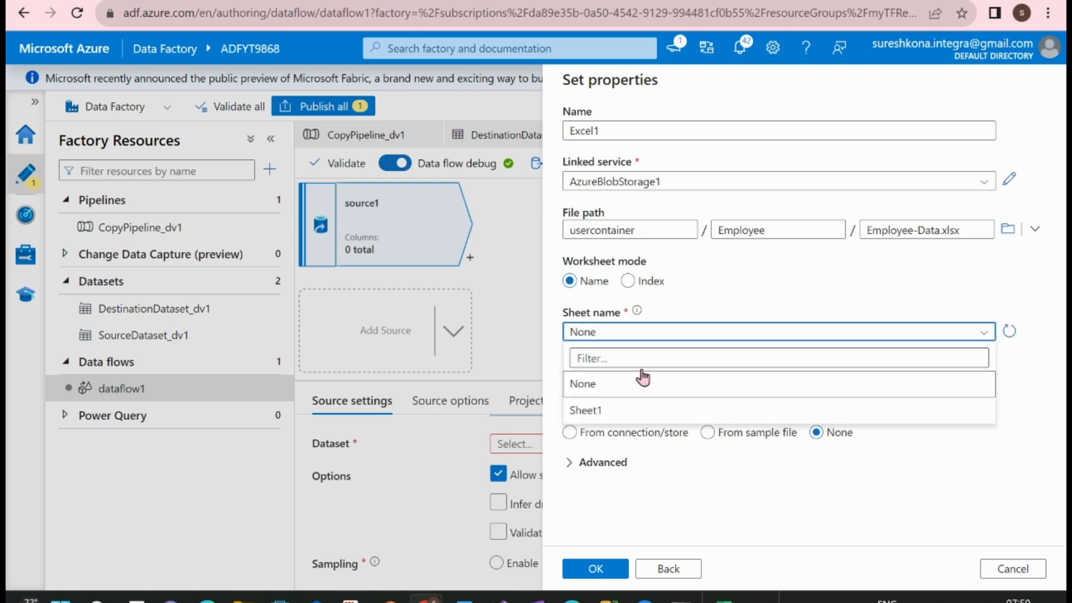
left_click(593, 409)
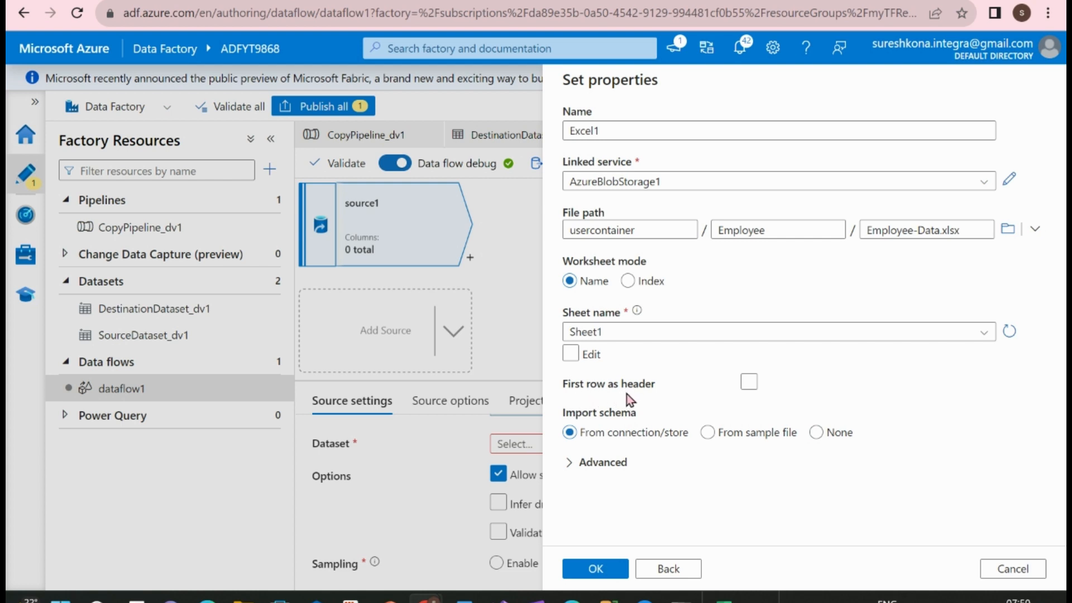
left_click(748, 383)
left_click(593, 570)
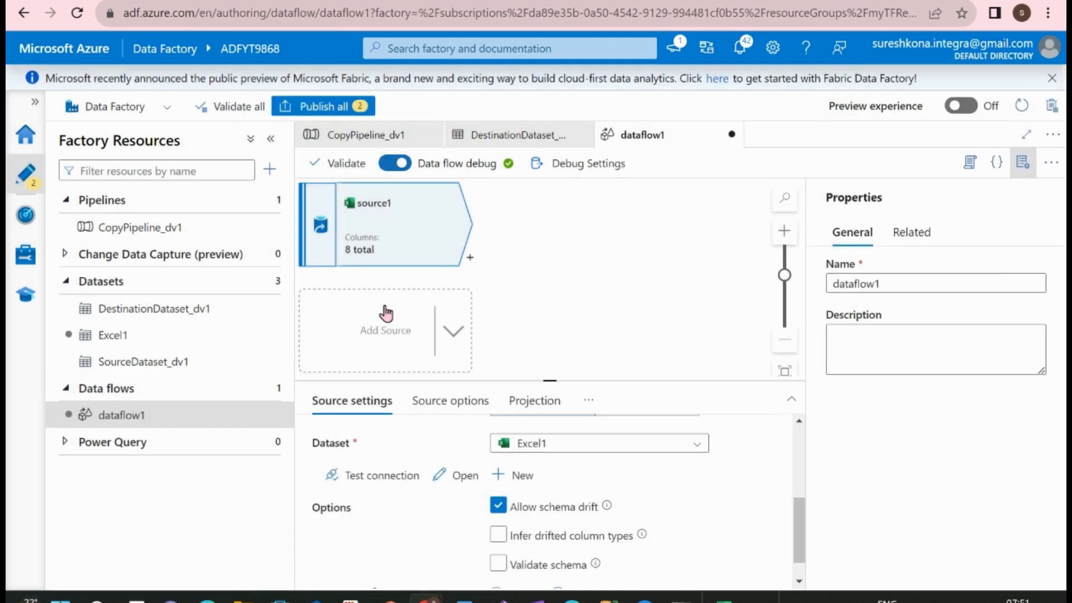
- Collapse the factory resources list and add a Derived Column transformation after source1
left_click(270, 138)
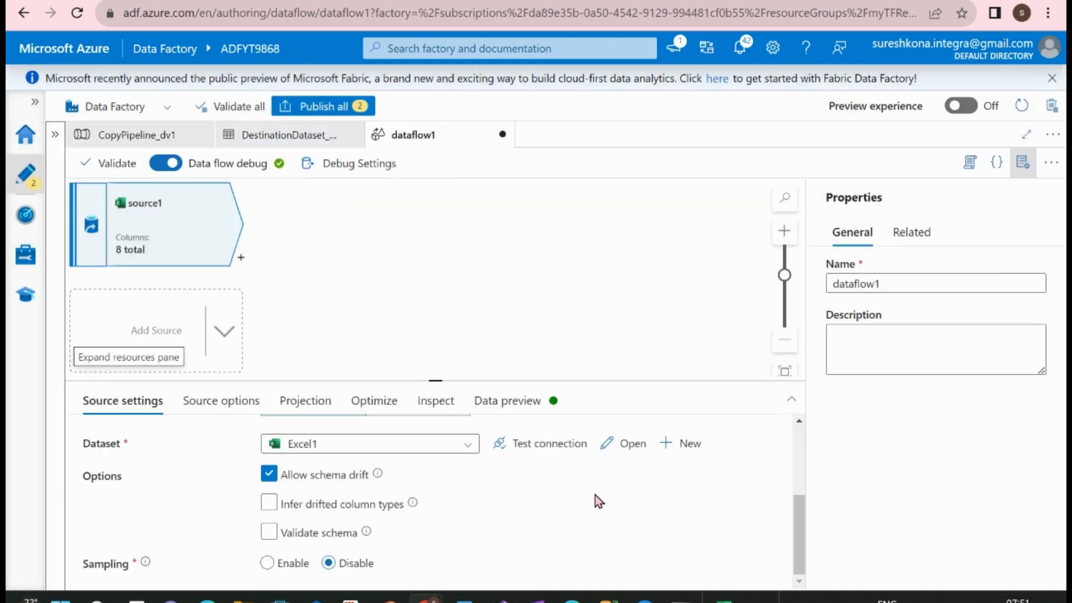
left_click(486, 412)
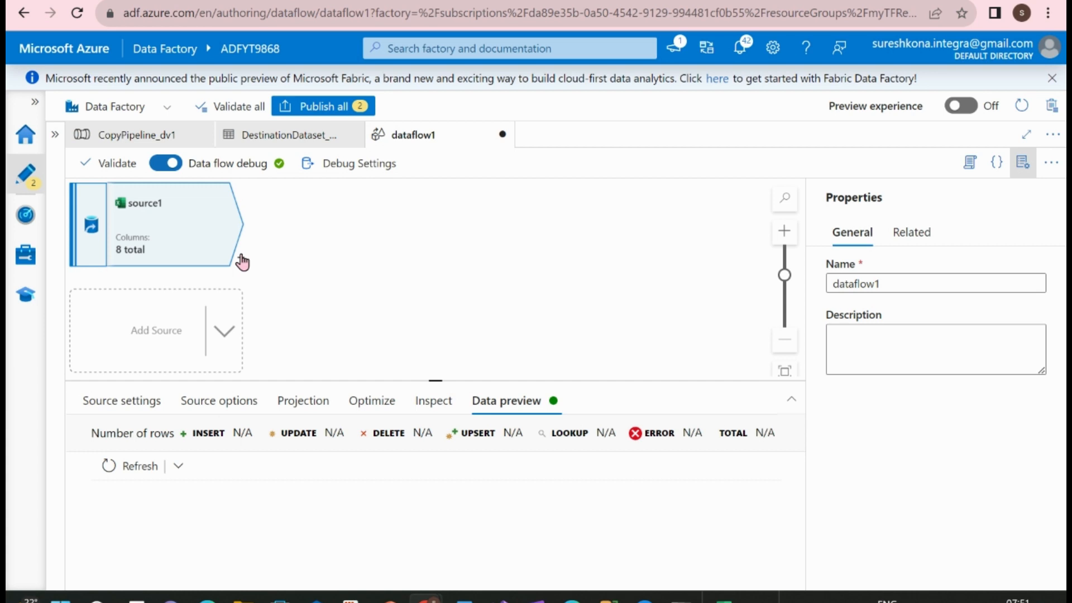
left_click(240, 259)
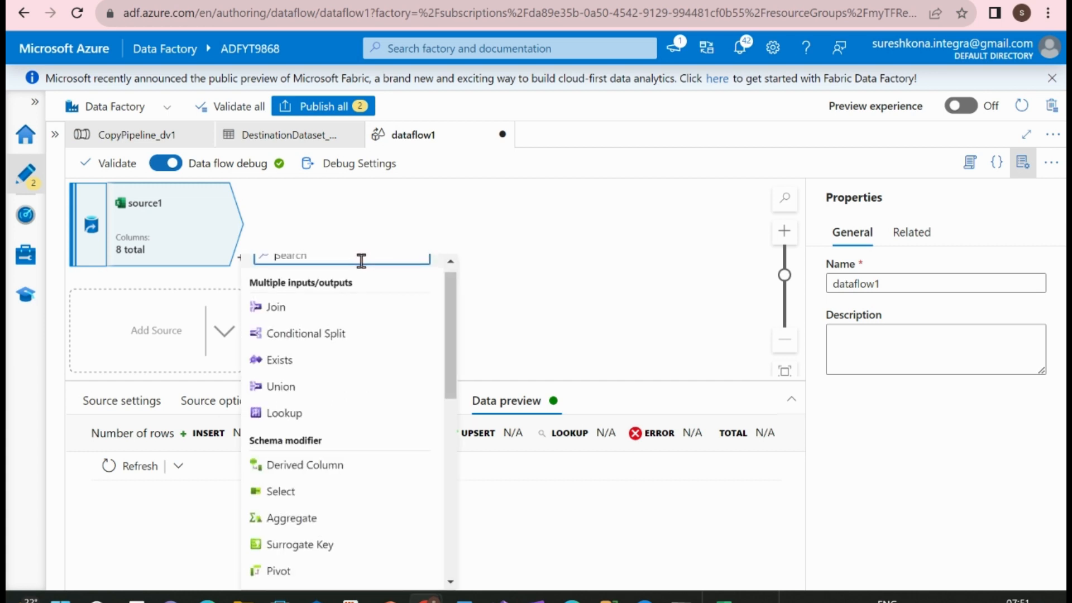
type("D")
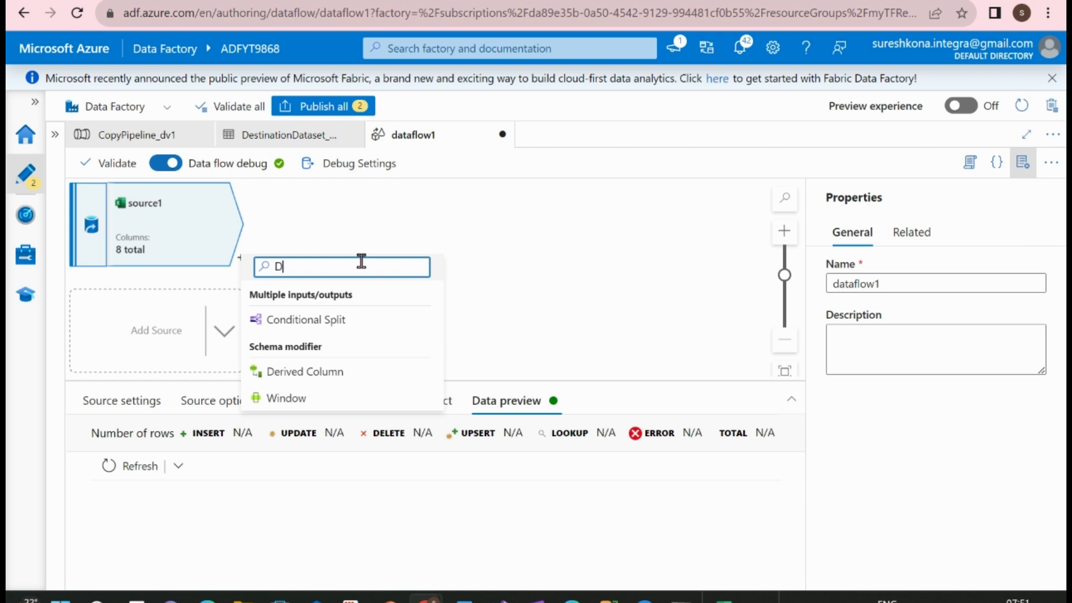
left_click(302, 371)
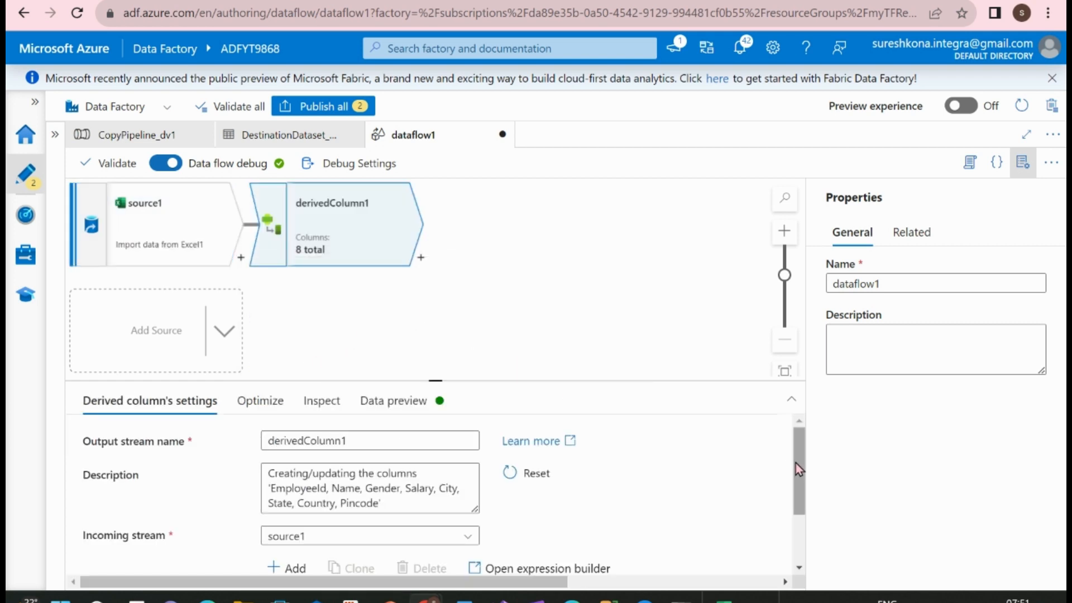
- Open the expression builder for the Derived Column transformation and name its column Address
left_click_drag(796, 463, 803, 524)
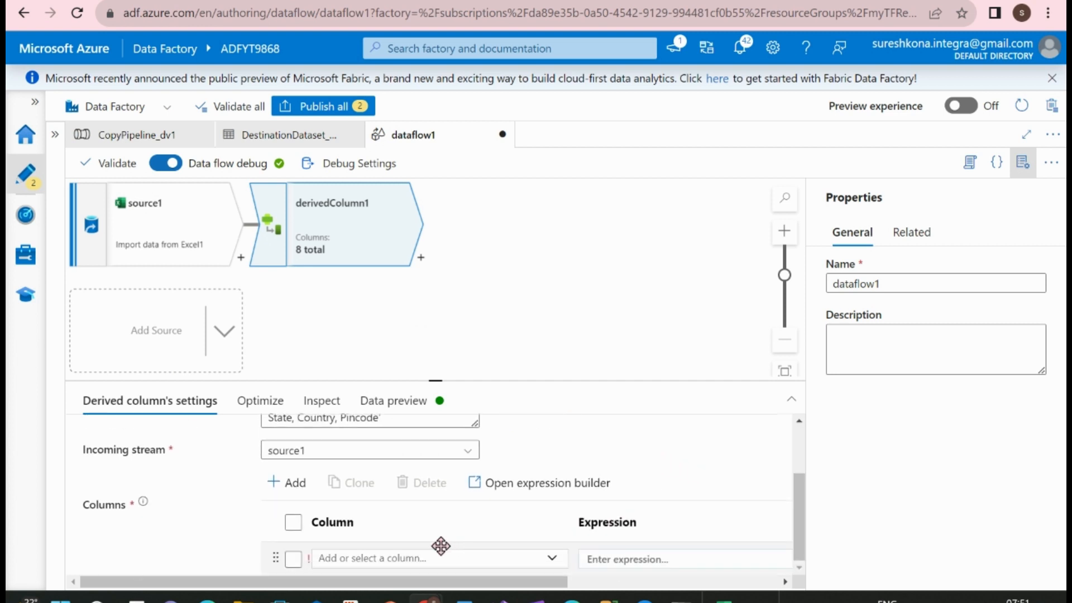
left_click(368, 557)
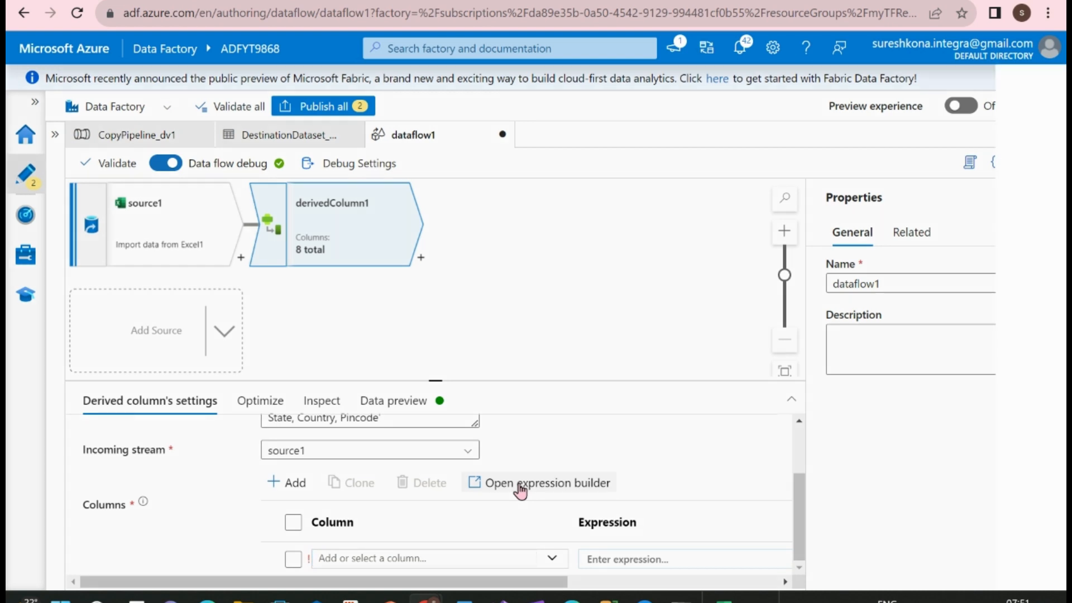
left_click(521, 487)
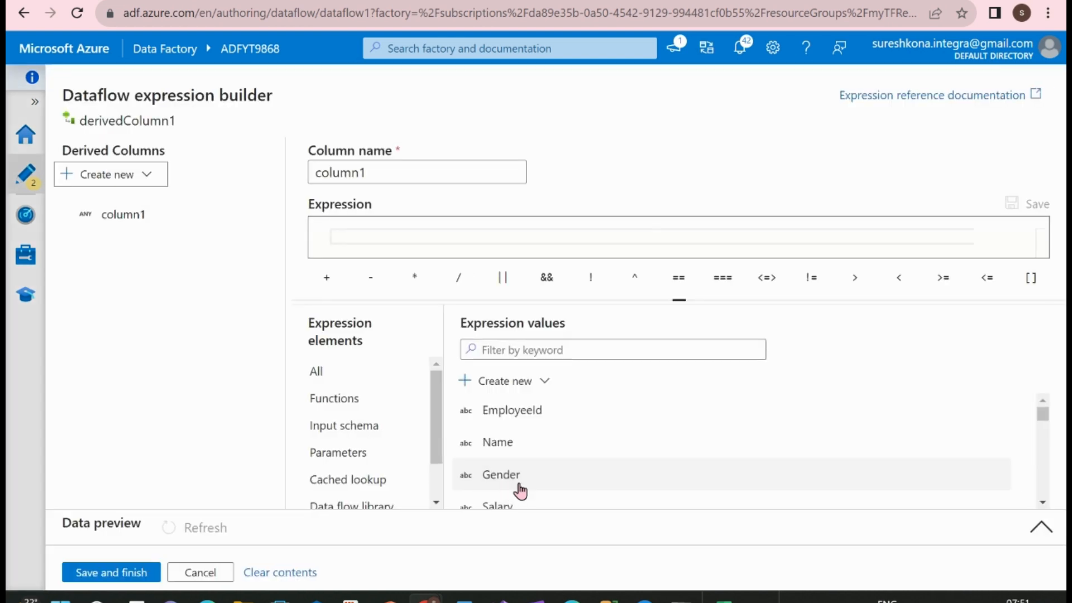
left_click(134, 217)
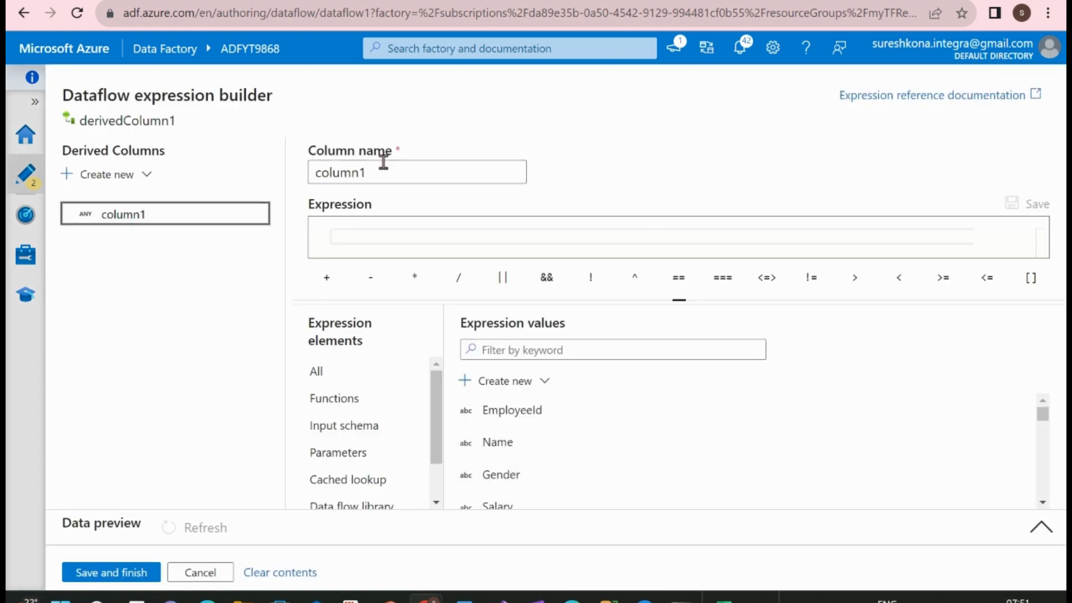
left_click_drag(379, 172, 313, 172)
key("BackSpace")
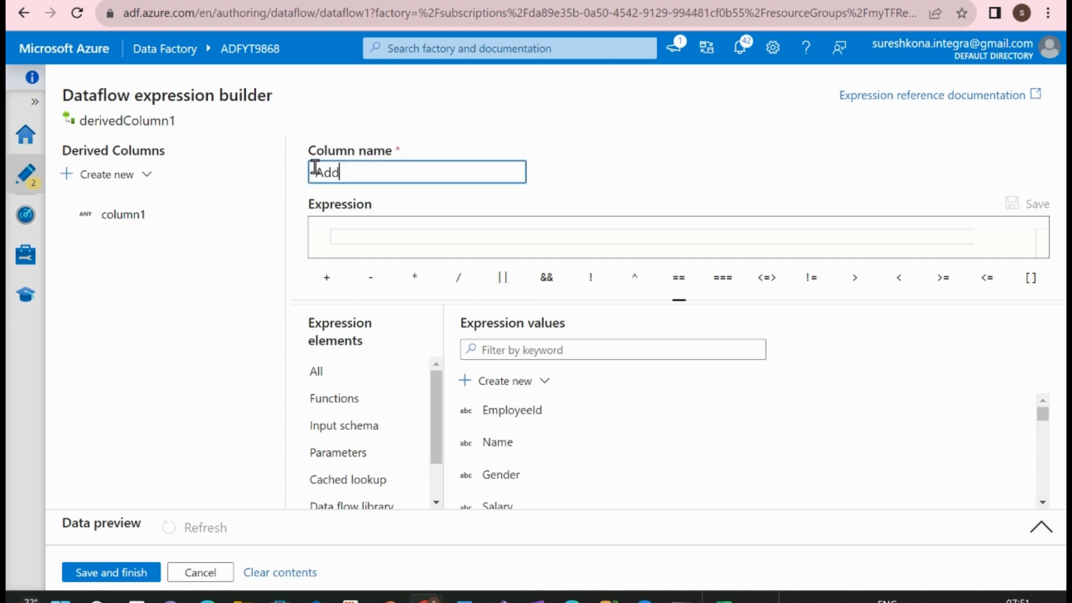
type("Address")
left_click(348, 236)
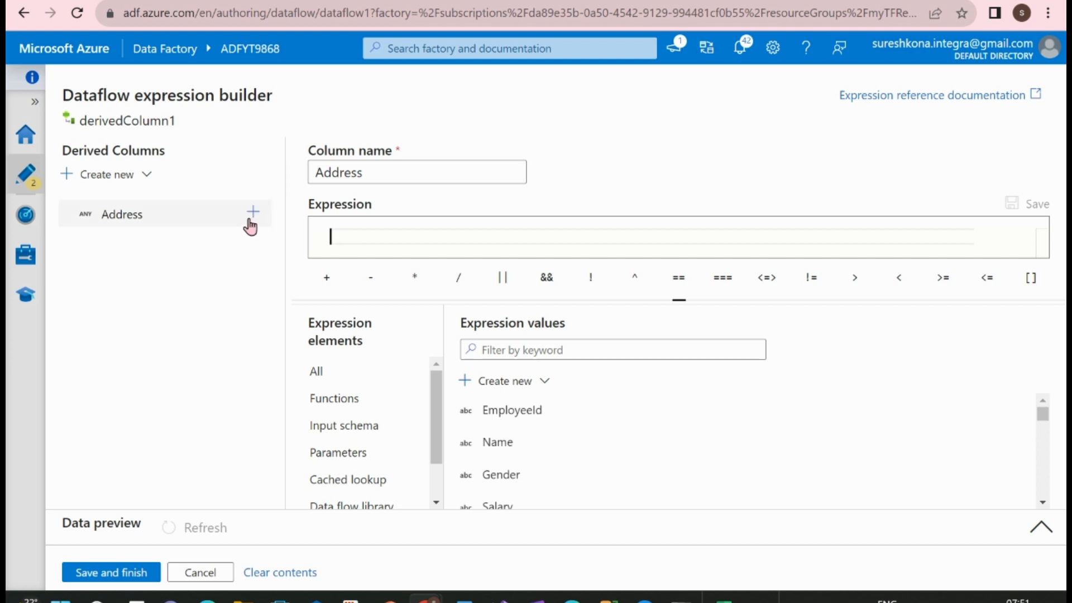
- Add a subcolumn under the Address column and name it City
left_click(253, 213)
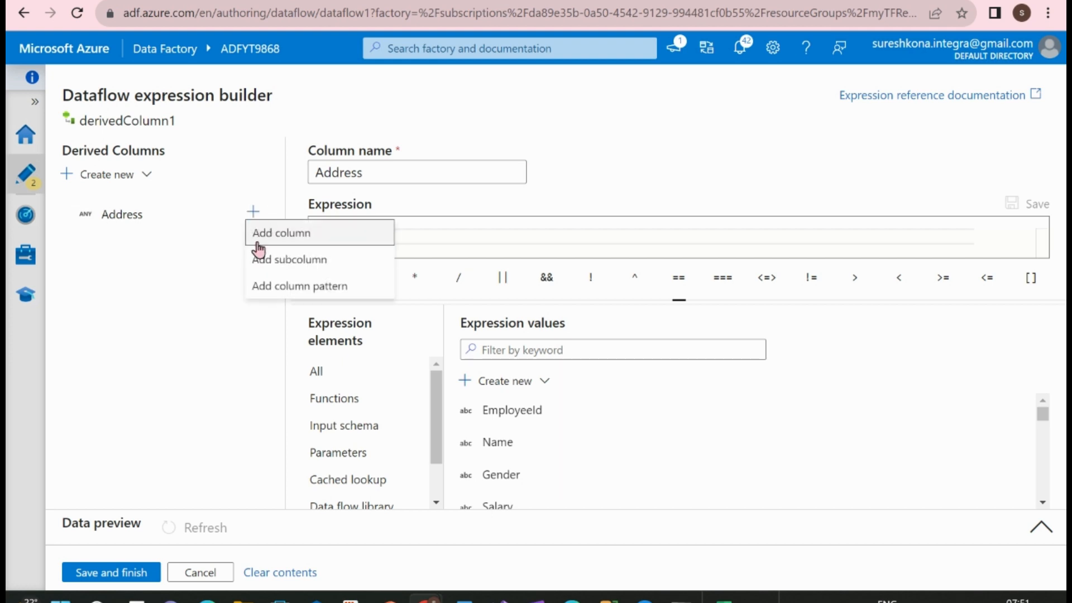
left_click(276, 260)
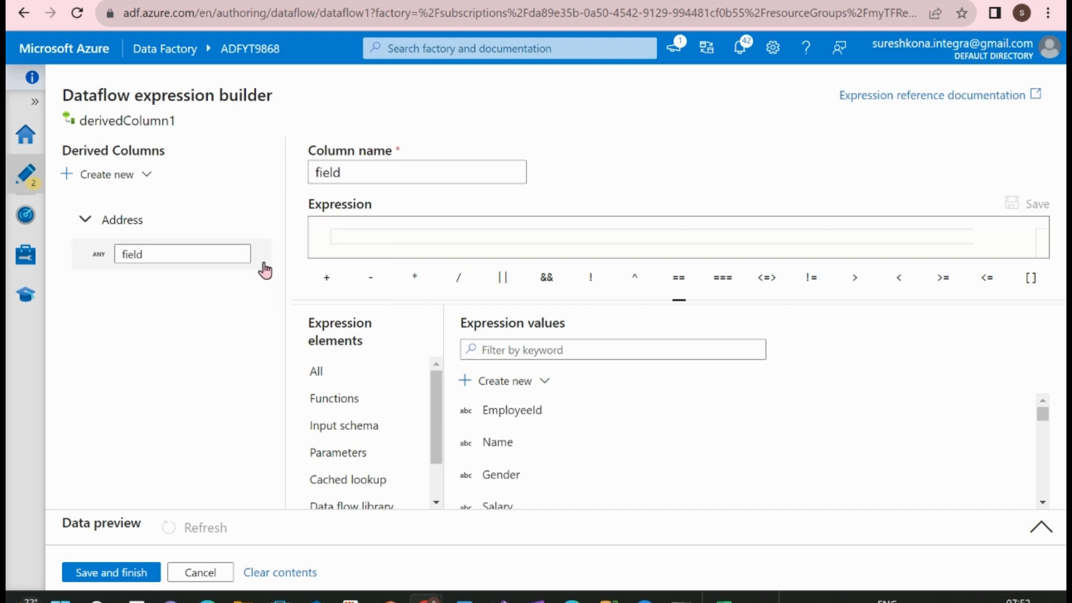
double_click(118, 252)
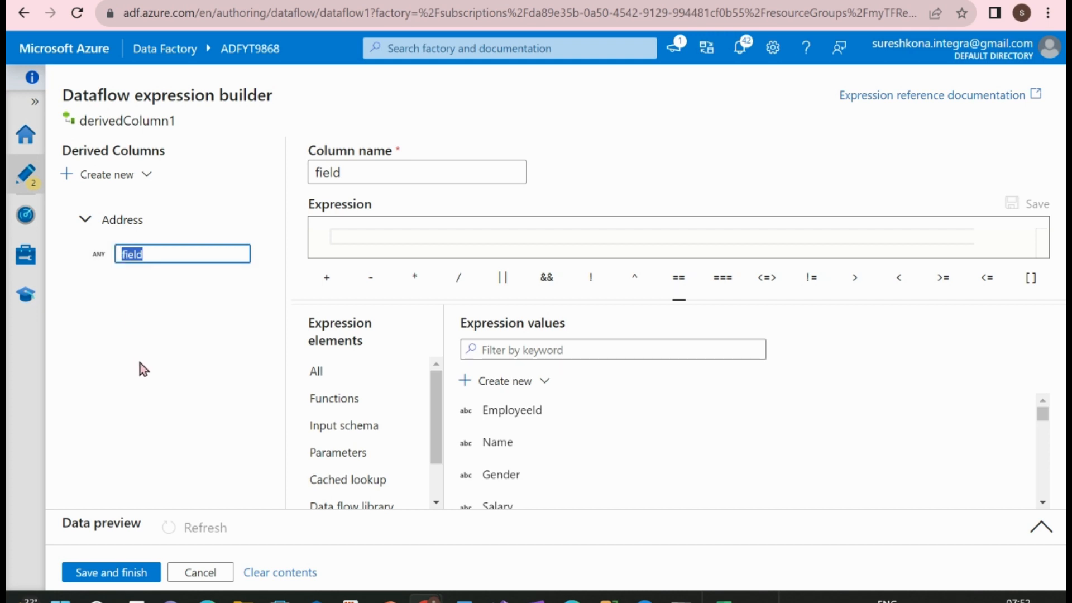
type("City")
key("Return")
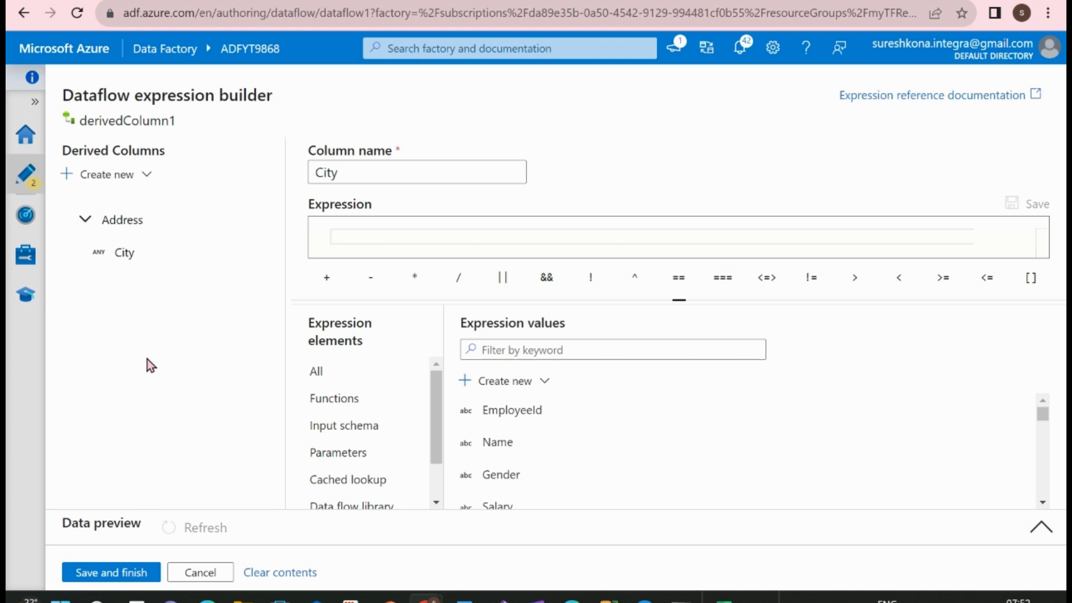
- Add a second subcolumn under Address and name it State
left_click(253, 219)
left_click(263, 264)
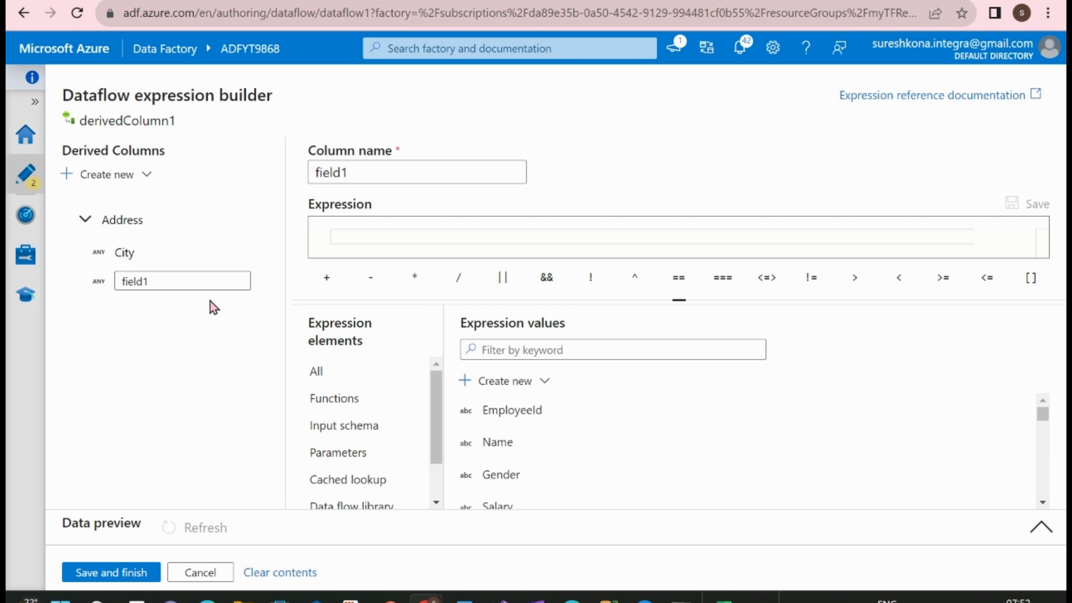
double_click(169, 285)
type("State")
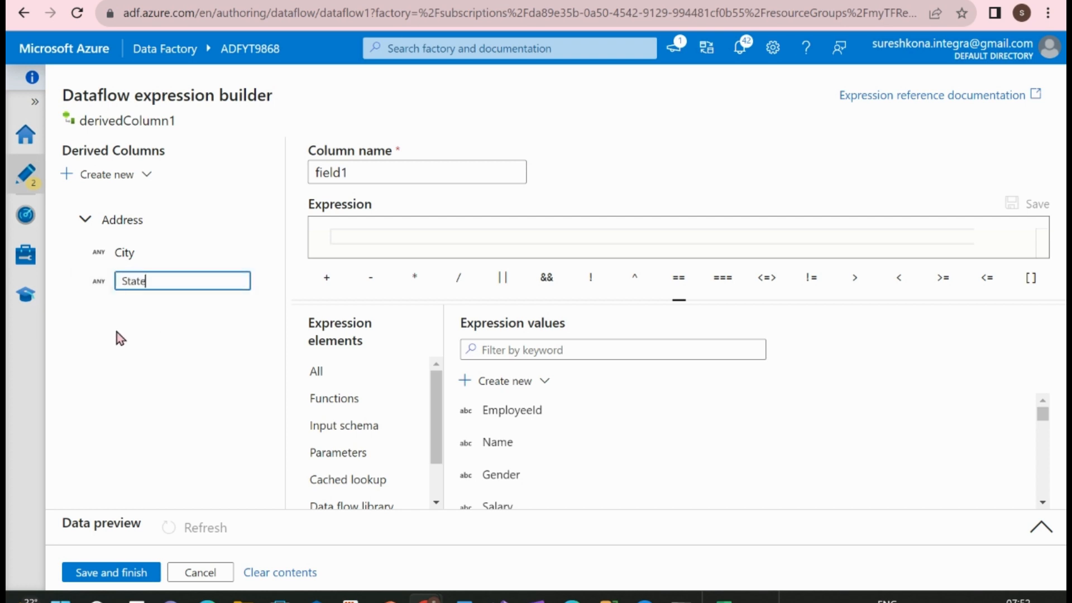
key("Return")
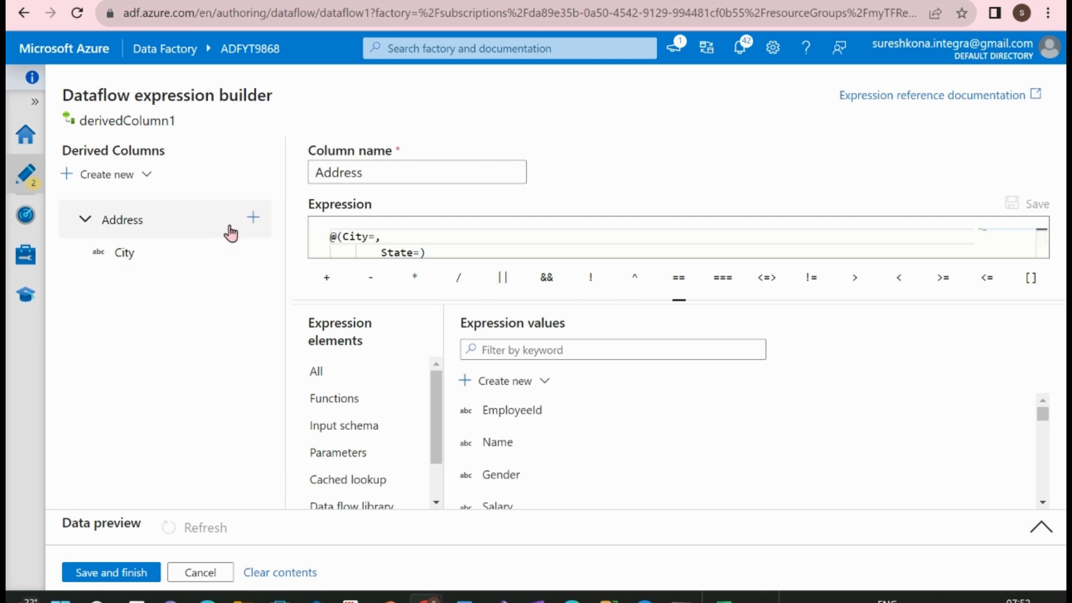
- Add another subcolumn under Address and name it Country
left_click(252, 218)
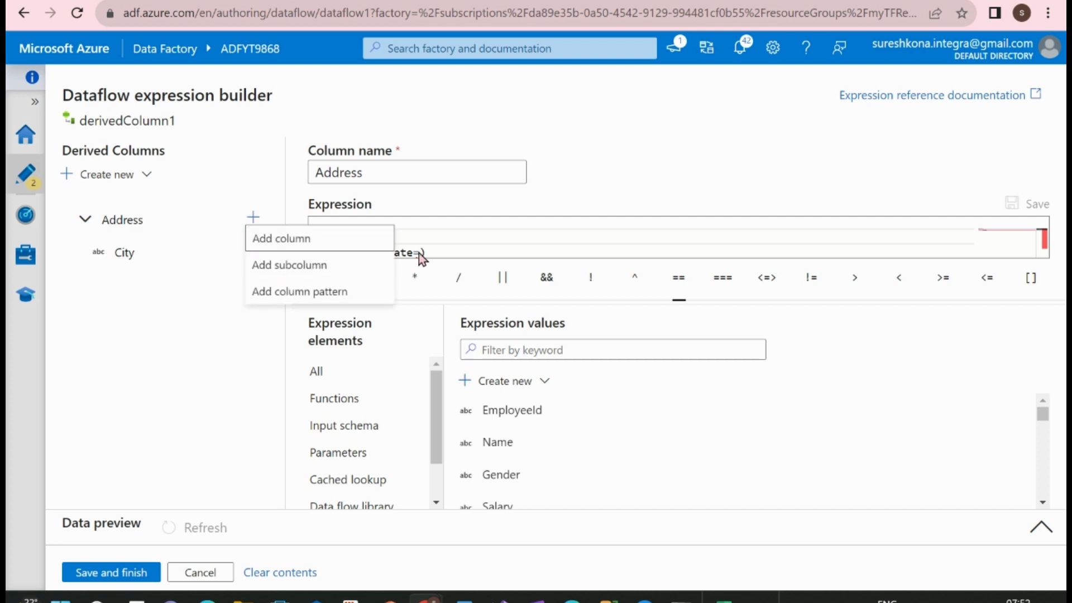
left_click(291, 265)
left_click_drag(166, 288, 106, 296)
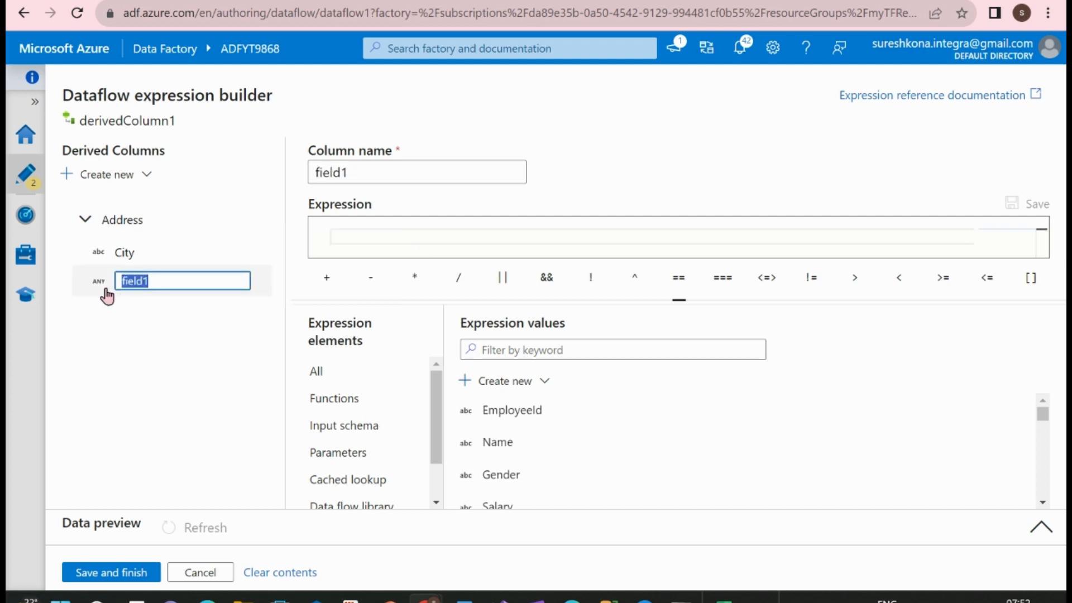
type("Country")
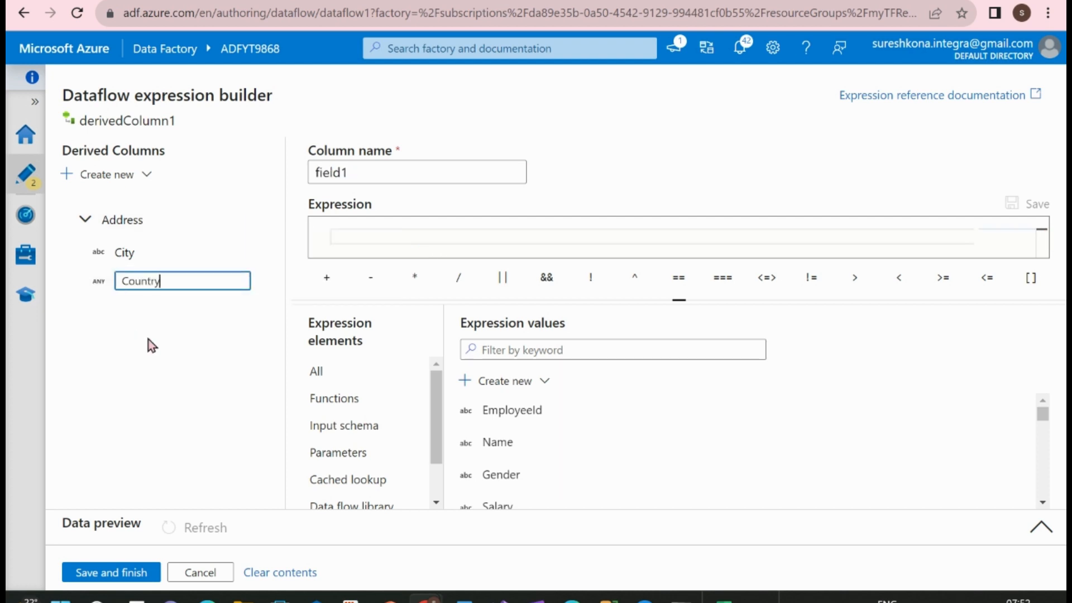
key("Return")
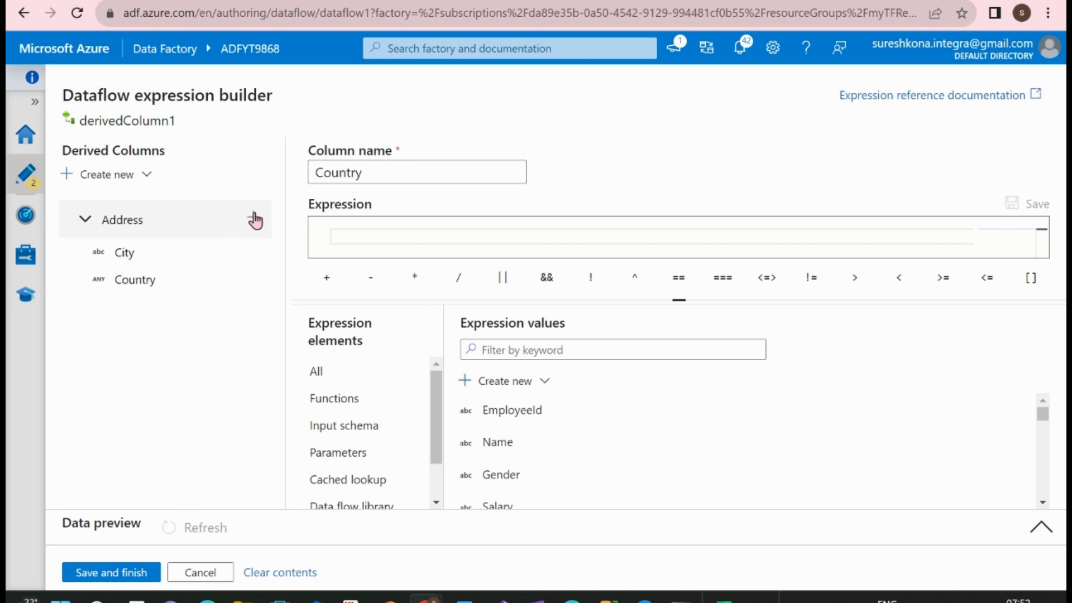
- Add a further subcolumn under Address, name it Pincode, and return to the Address expression
left_click(256, 219)
left_click(266, 264)
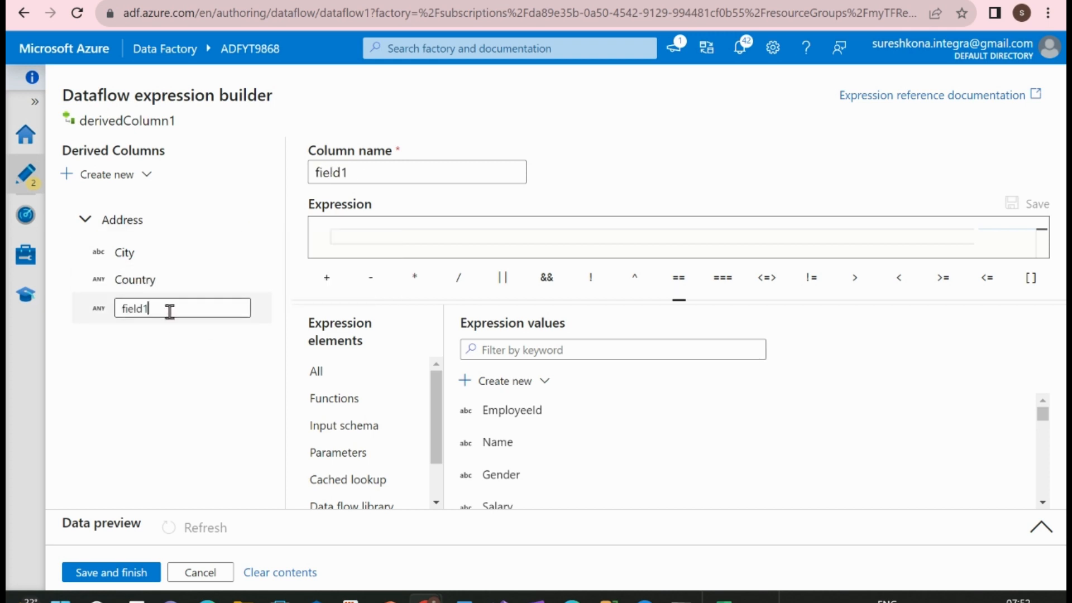
left_click_drag(167, 311, 87, 328)
type("Pincode")
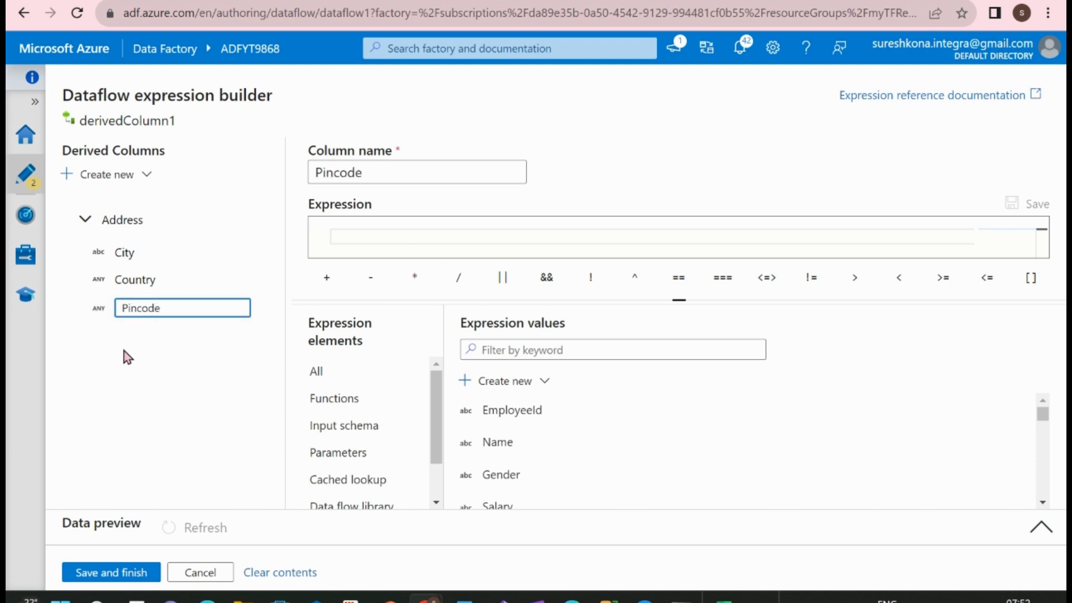
key("Escape")
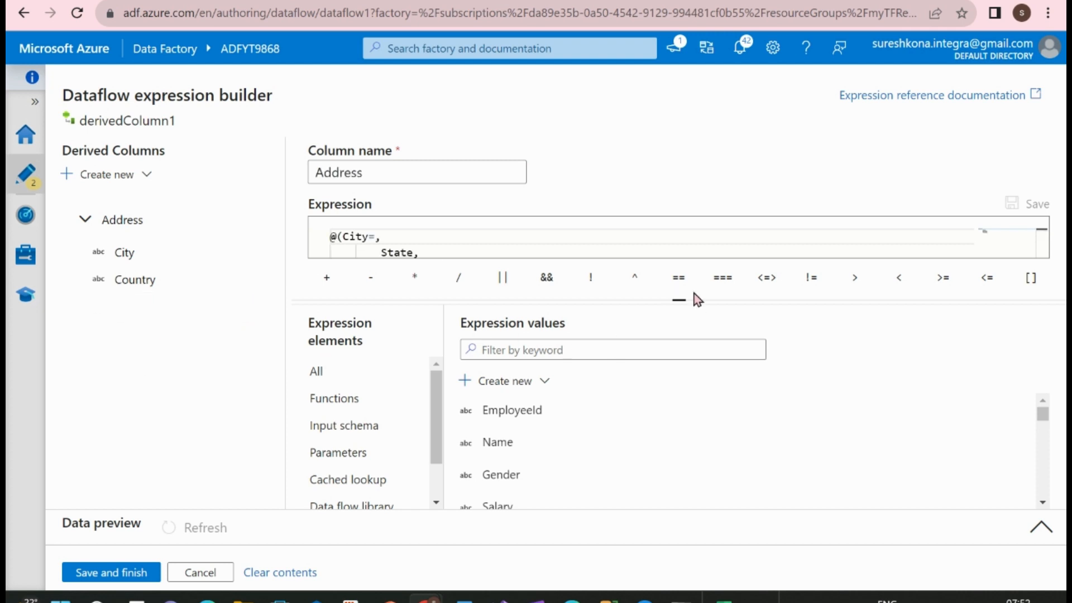
- Enlarge the expression editor and assign the City input column to the City subcolumn in the Address expression
left_click_drag(682, 304, 692, 359)
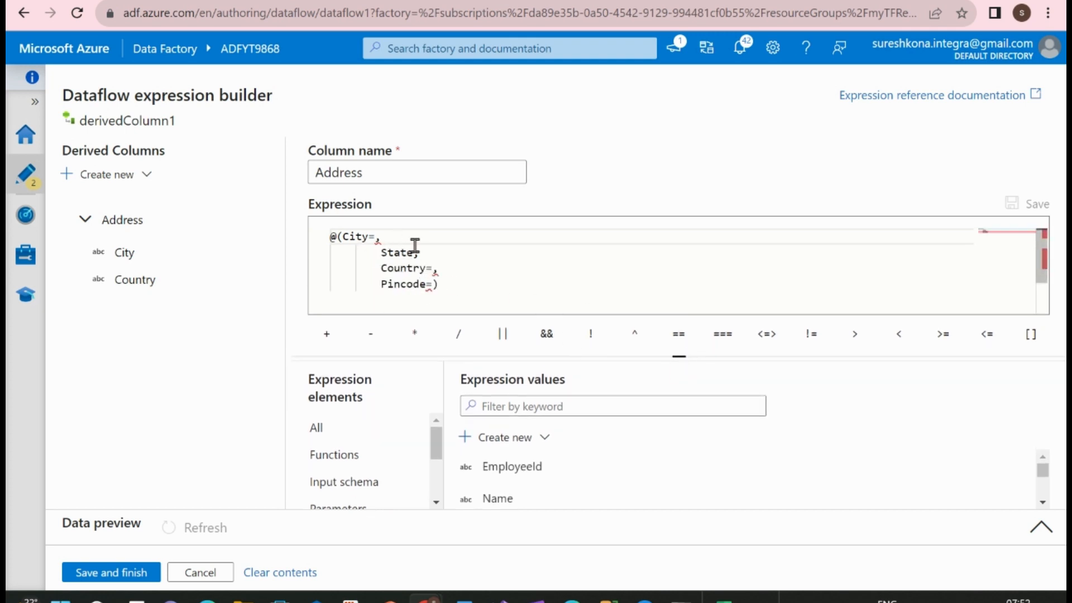
left_click(376, 239)
left_click(1043, 502)
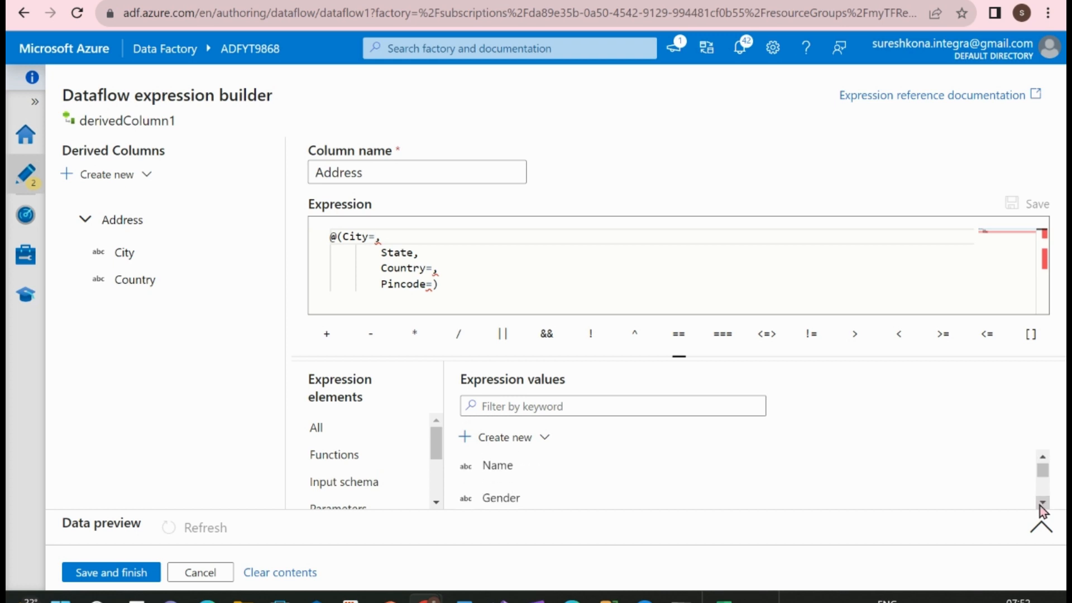
left_click(1042, 502)
left_click(1042, 502)
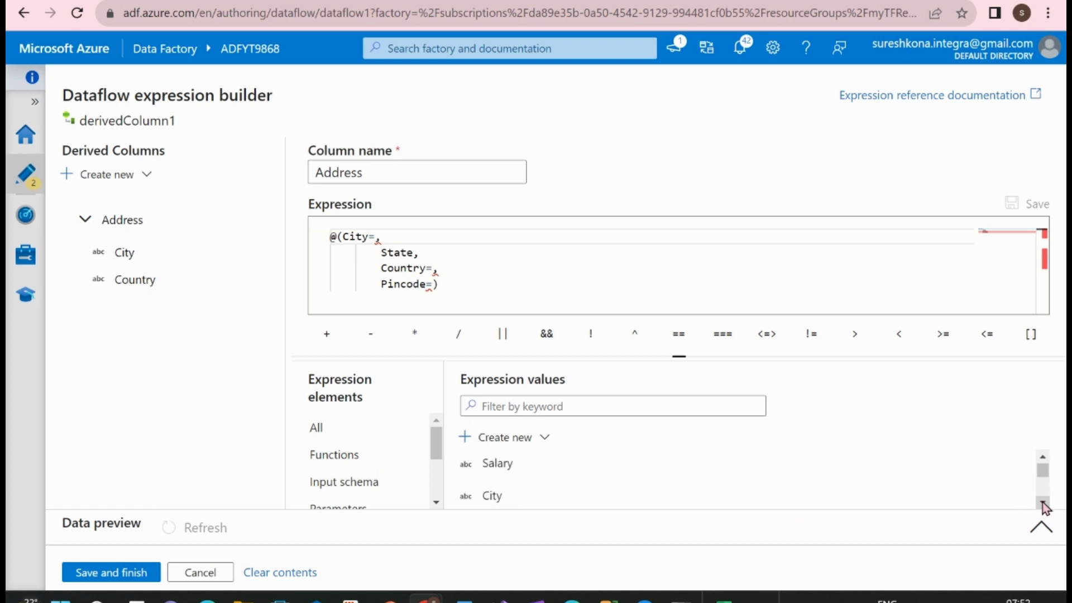
left_click(1042, 502)
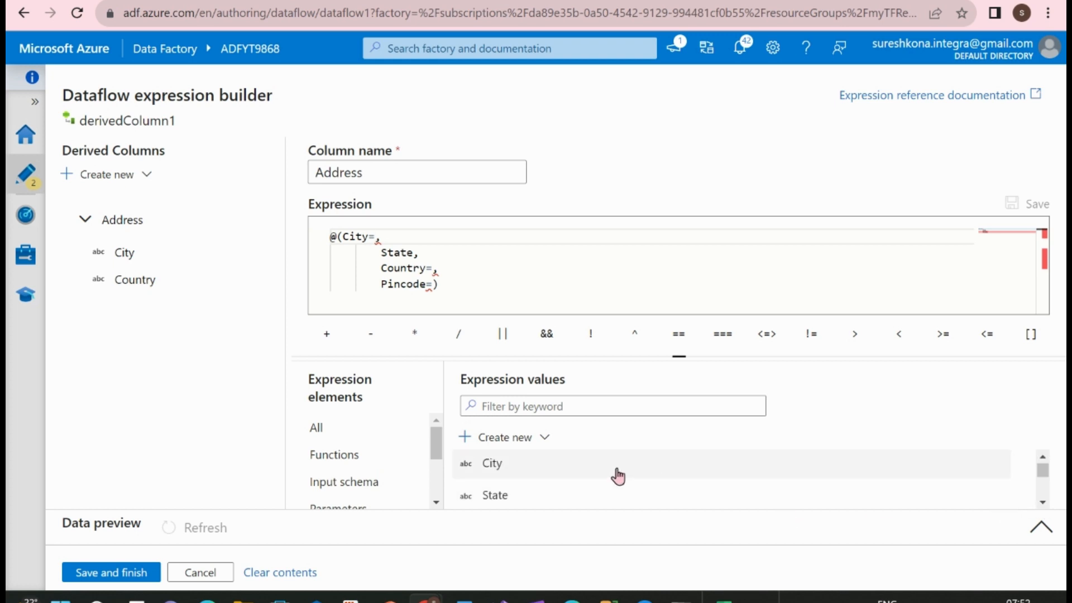
left_click(497, 468)
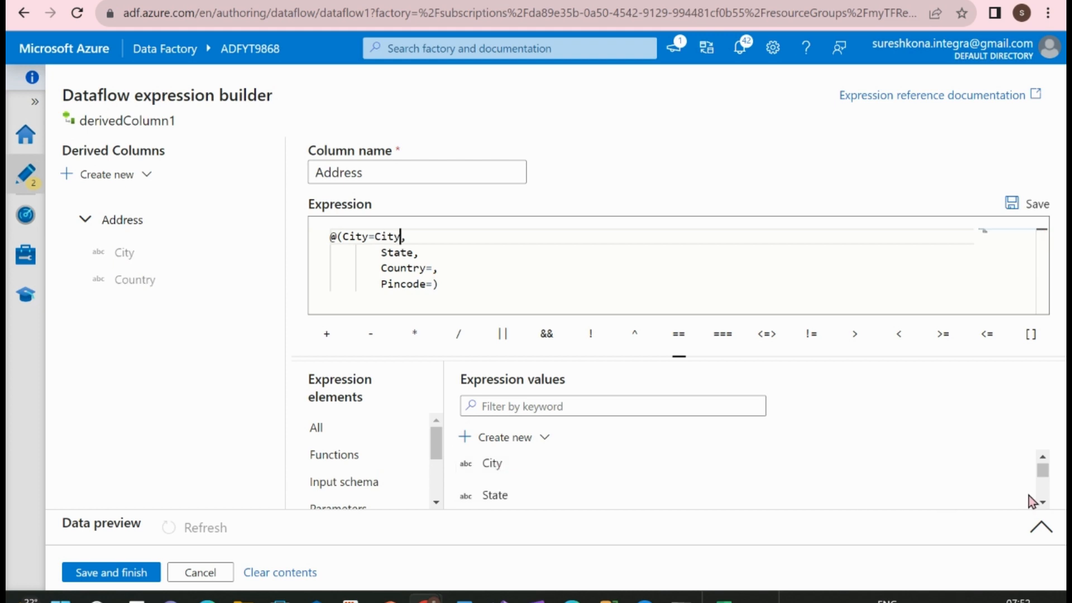
- Complete the State and Country entries of the Address expression as State=State and Country=Country
left_click(1042, 502)
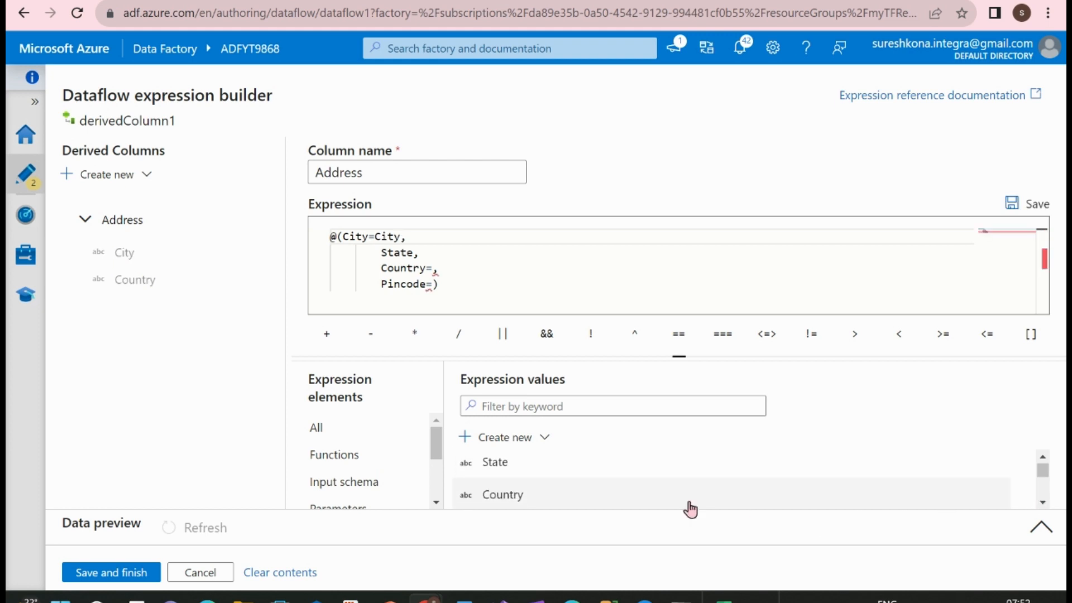
left_click(413, 254)
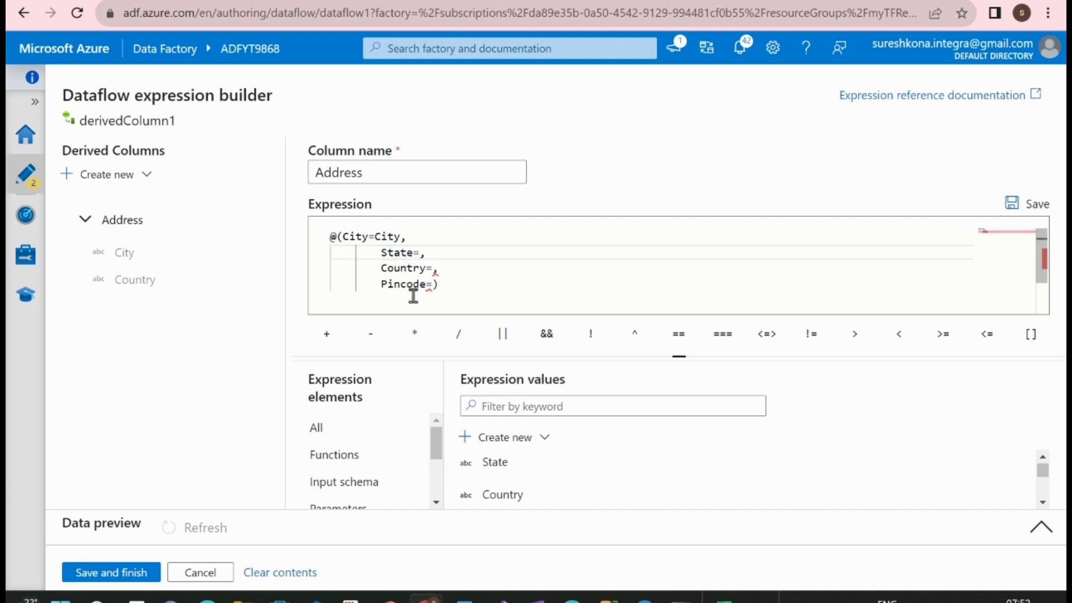
left_click(481, 463)
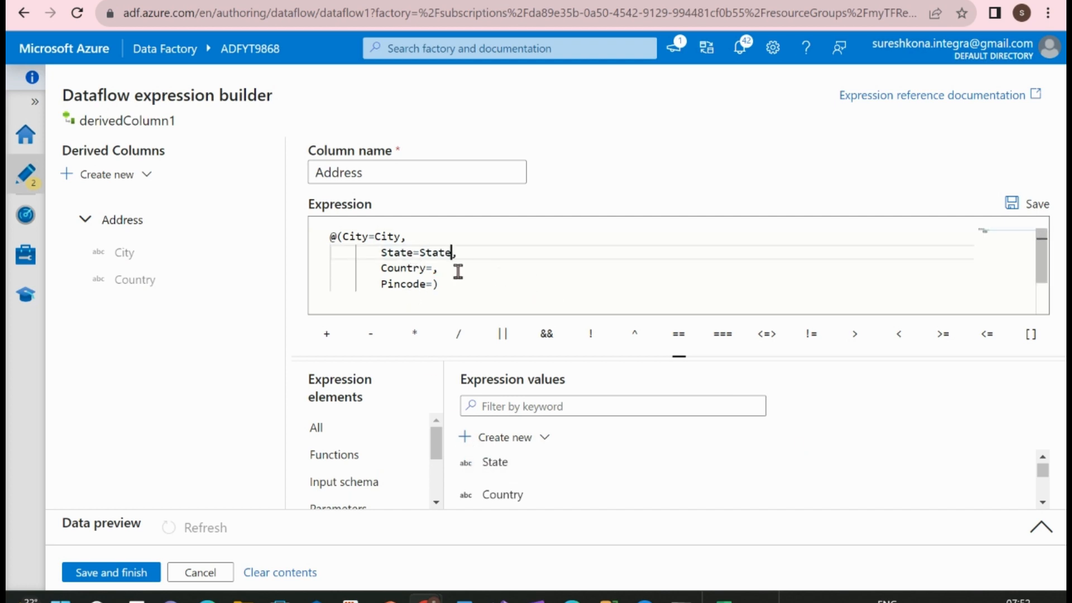
left_click(430, 269)
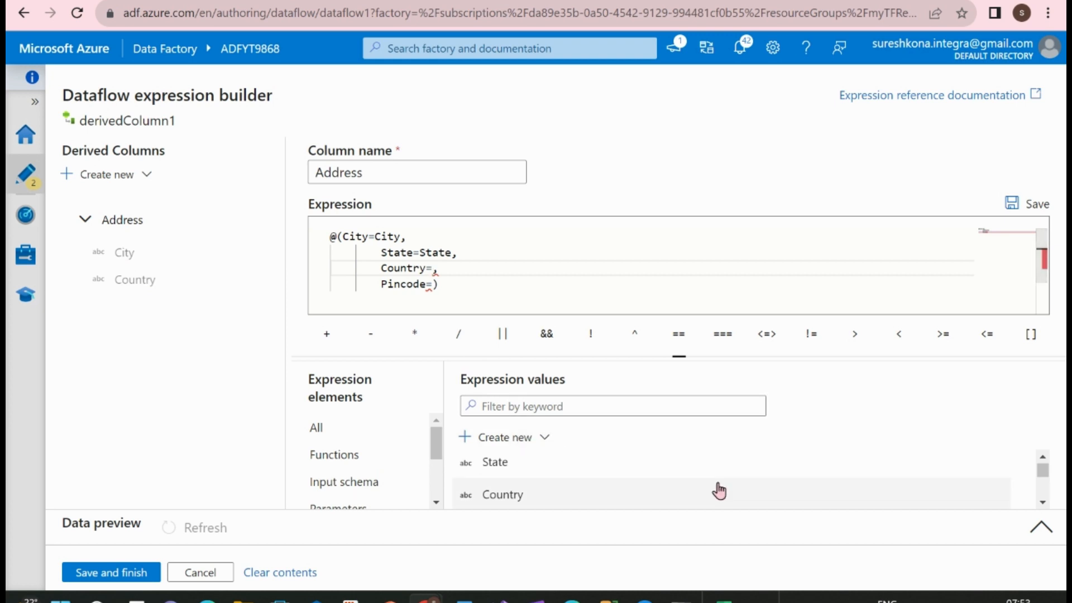
left_click(506, 496)
- Assign the Pincode input column to the Pincode subcolumn, then save the Address expression and finish the expression builder
left_click(435, 285)
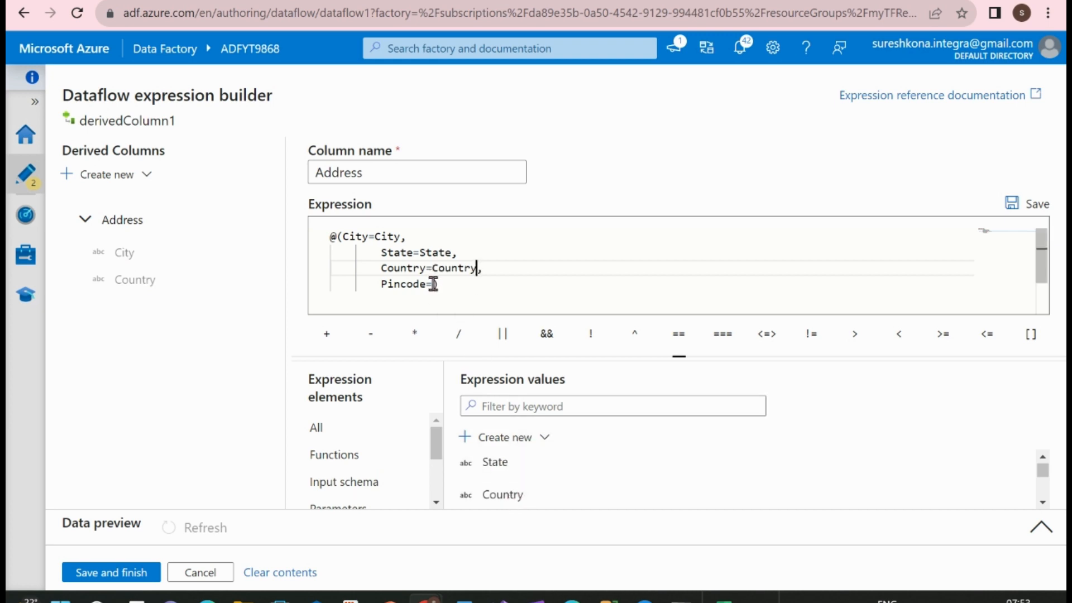
left_click(1042, 502)
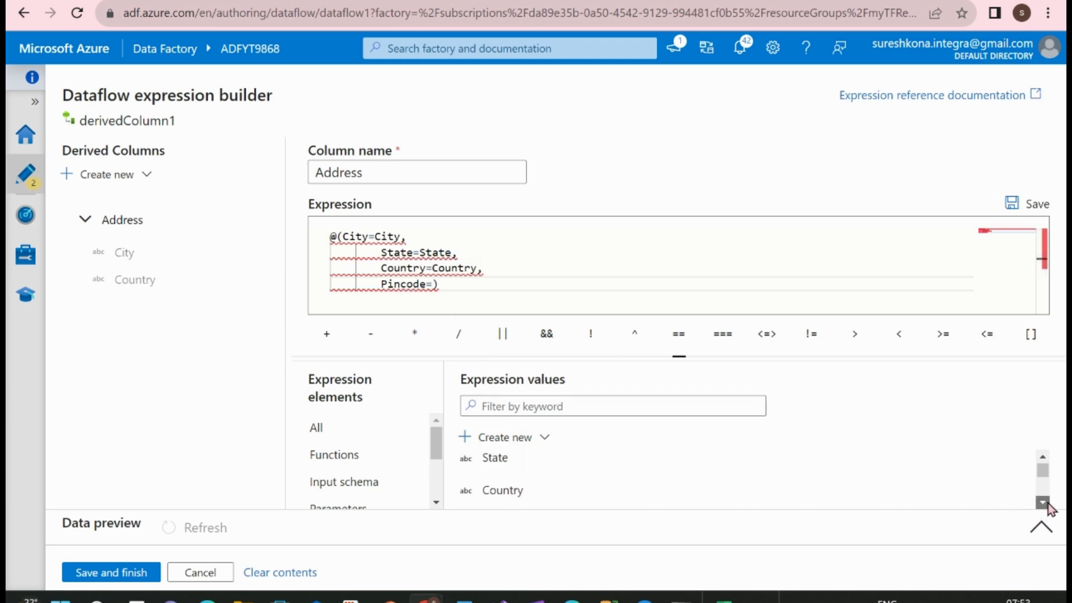
left_click(493, 493)
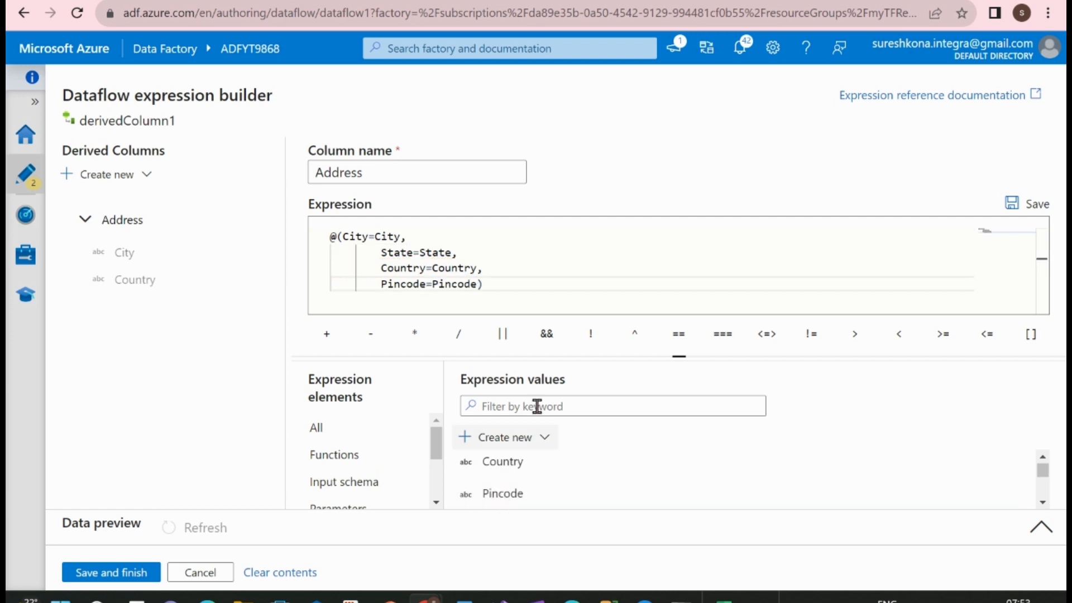
left_click(497, 282)
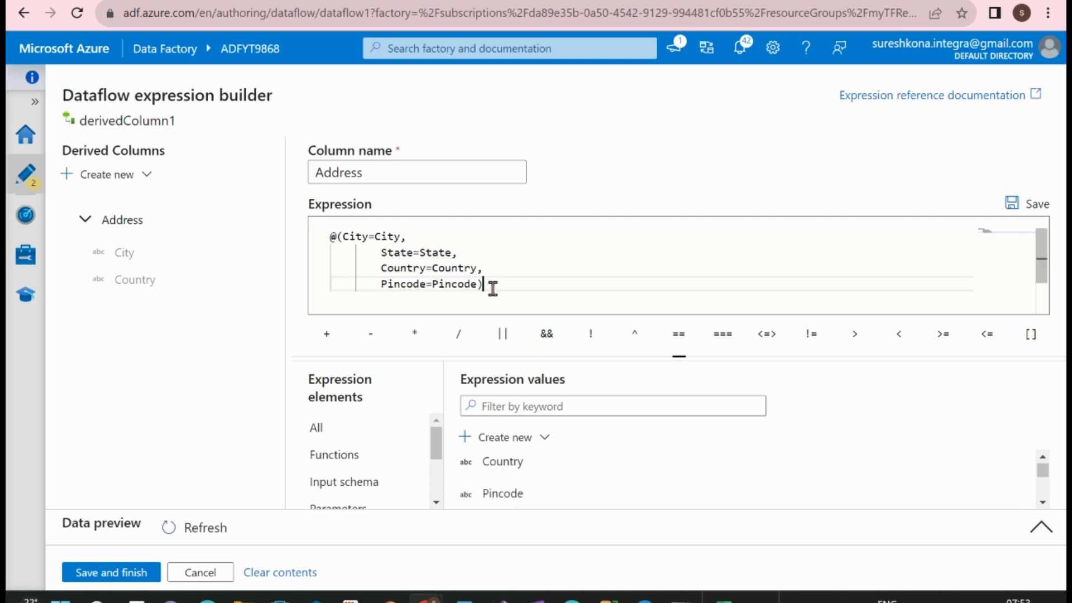
left_click_drag(490, 287, 331, 235)
left_click(1027, 200)
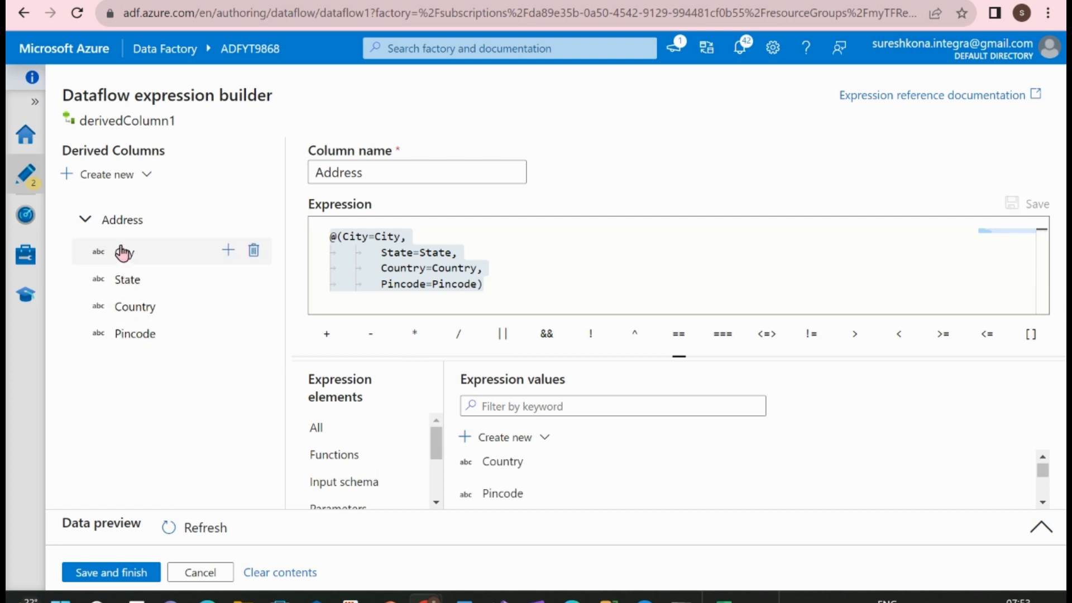
left_click(123, 573)
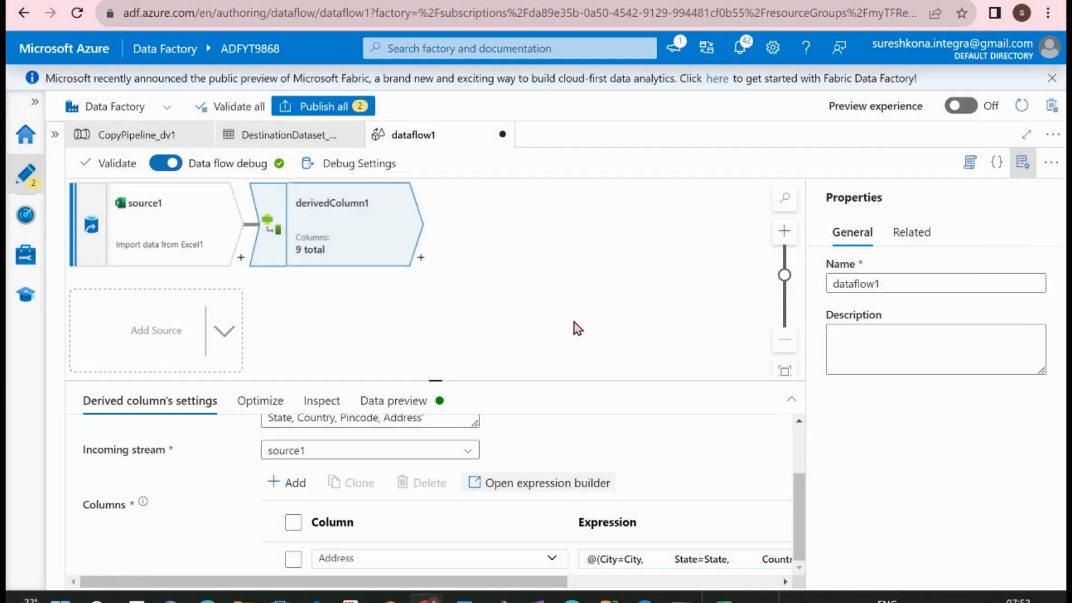
- Inspect the output and input schemas of derivedColumn1, then enlarge the pane and examine the Address column in the output schema
mouse_move(799, 494)
left_mouse_down()
mouse_move(797, 430)
mouse_move(798, 503)
left_mouse_up()
left_click(321, 402)
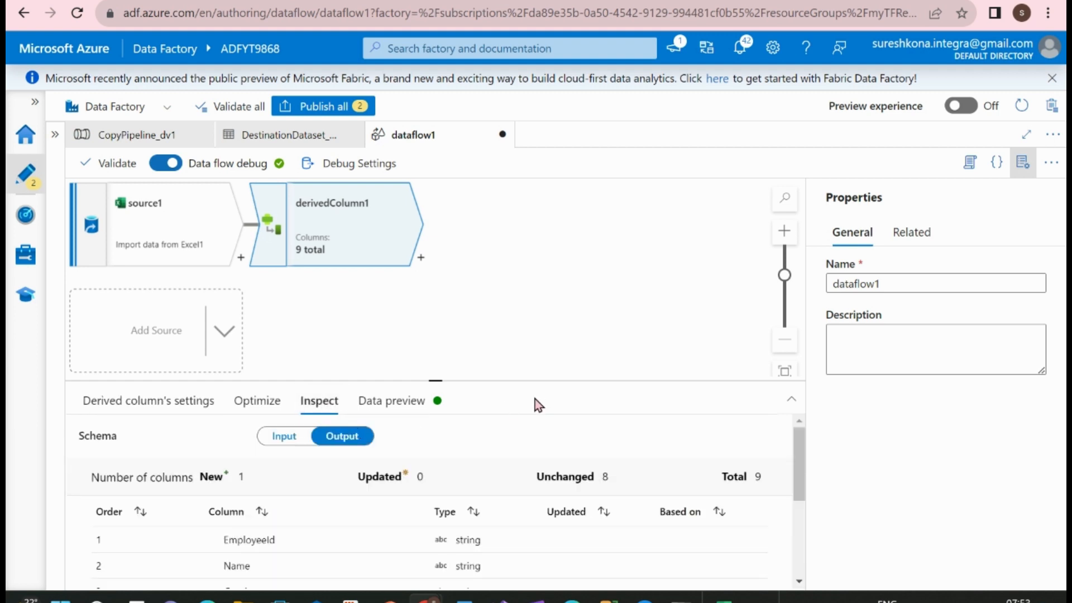
scroll(360, 527, "down", 3)
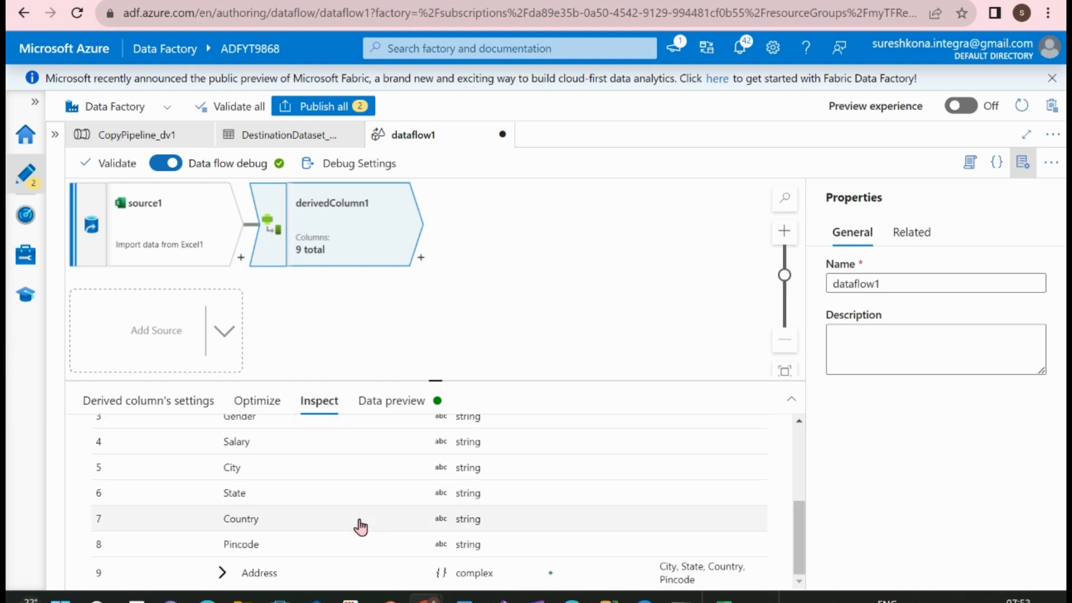
scroll(361, 527, "up", 3)
scroll(360, 525, "up", 1)
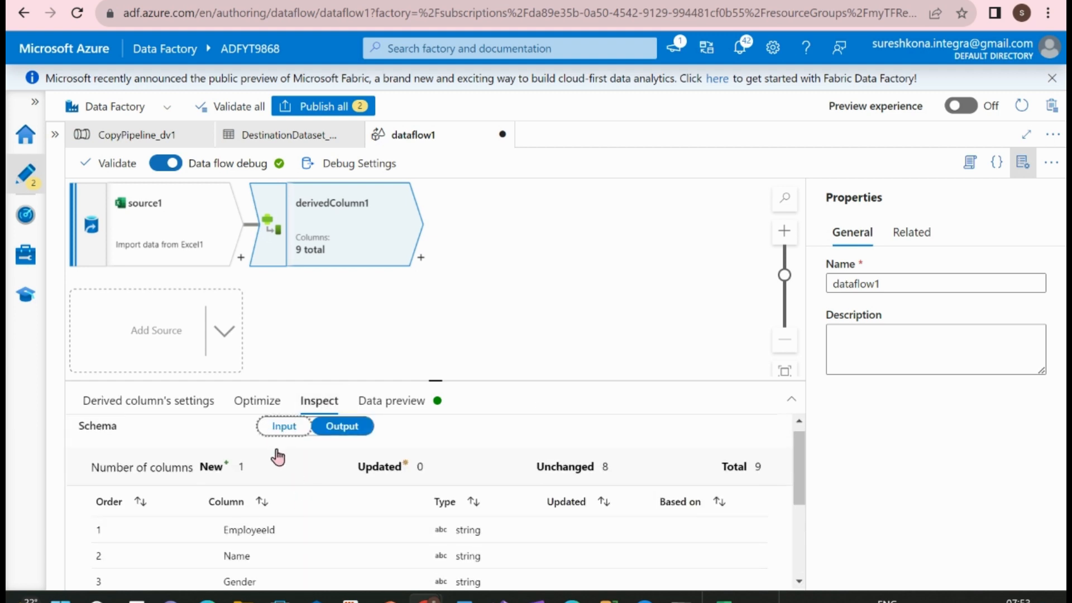
scroll(308, 524, "down", 4)
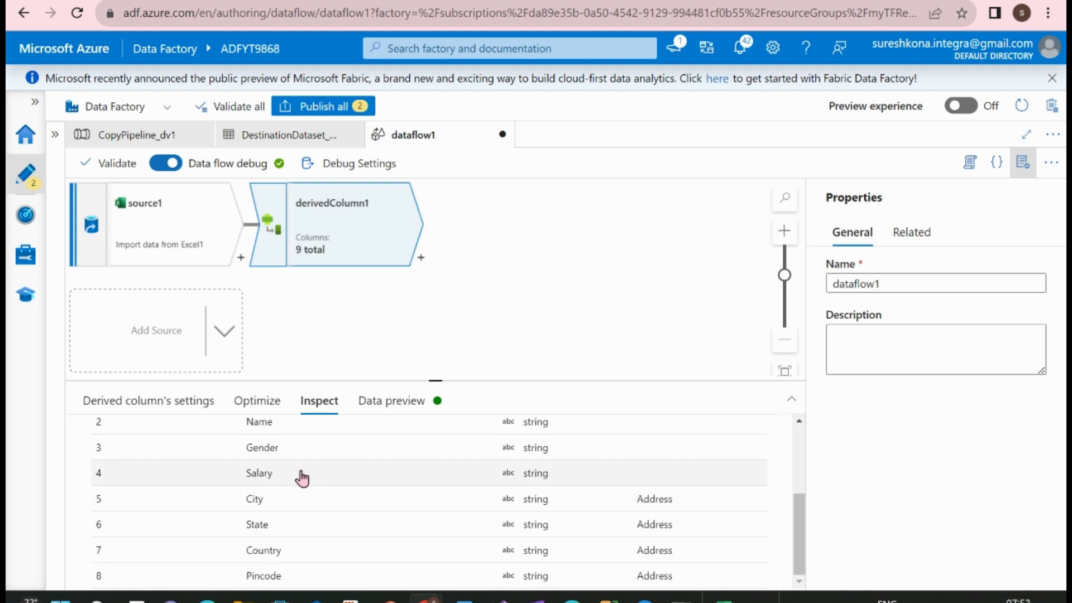
scroll(302, 478, "up", 2)
scroll(299, 502, "down", 2)
scroll(311, 459, "up", 3)
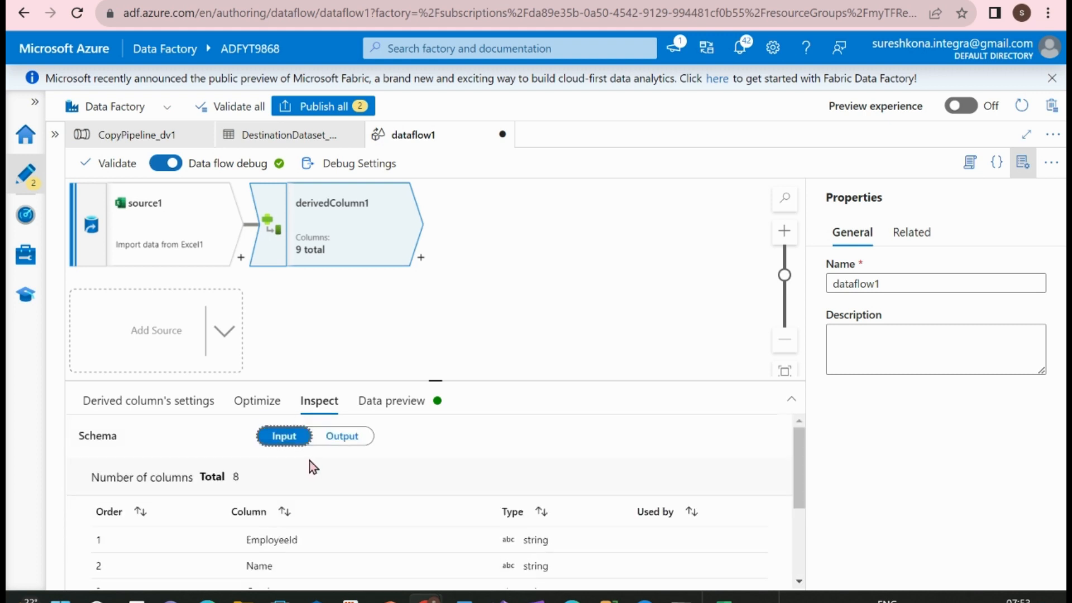
left_click(347, 440)
left_click_drag(444, 381, 439, 315)
scroll(306, 514, "down", 2)
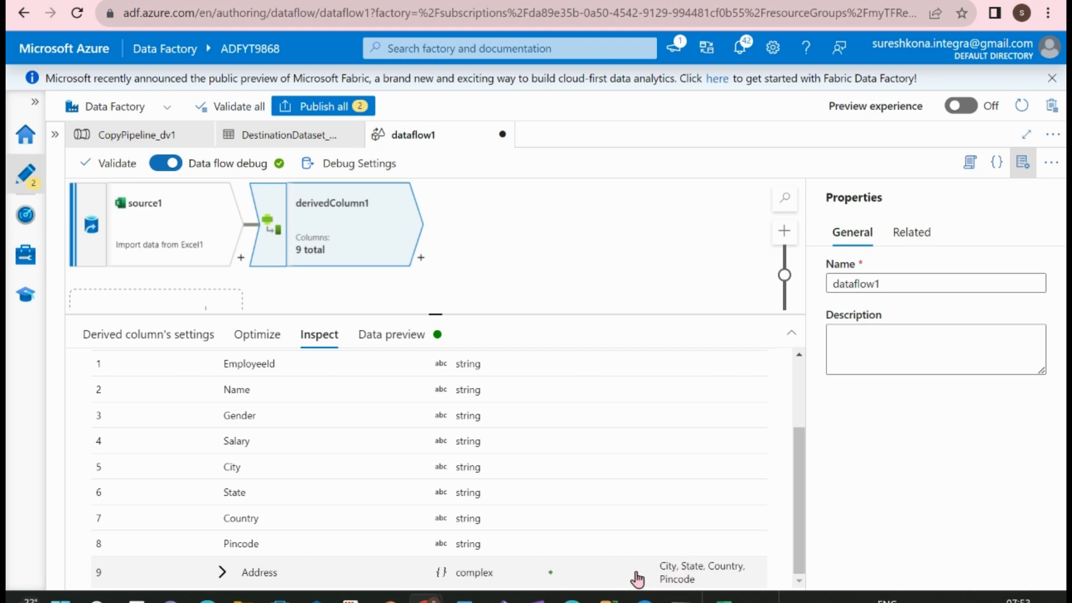
- Add a Select transformation after derivedColumn1 in the data flow
scroll(497, 295, "up", 3)
scroll(497, 295, "down", 3)
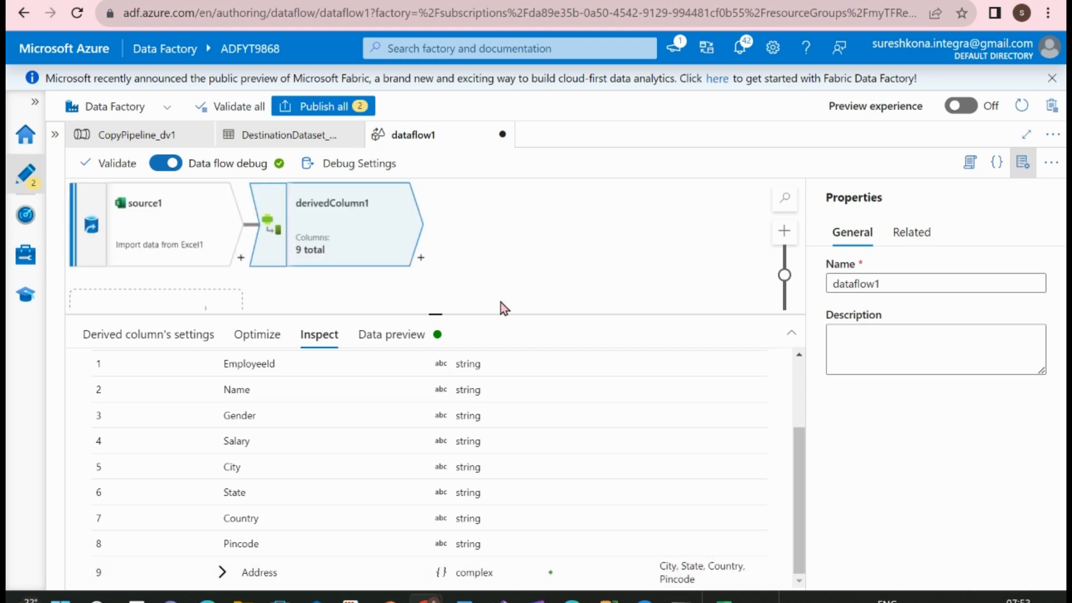
left_click(421, 260)
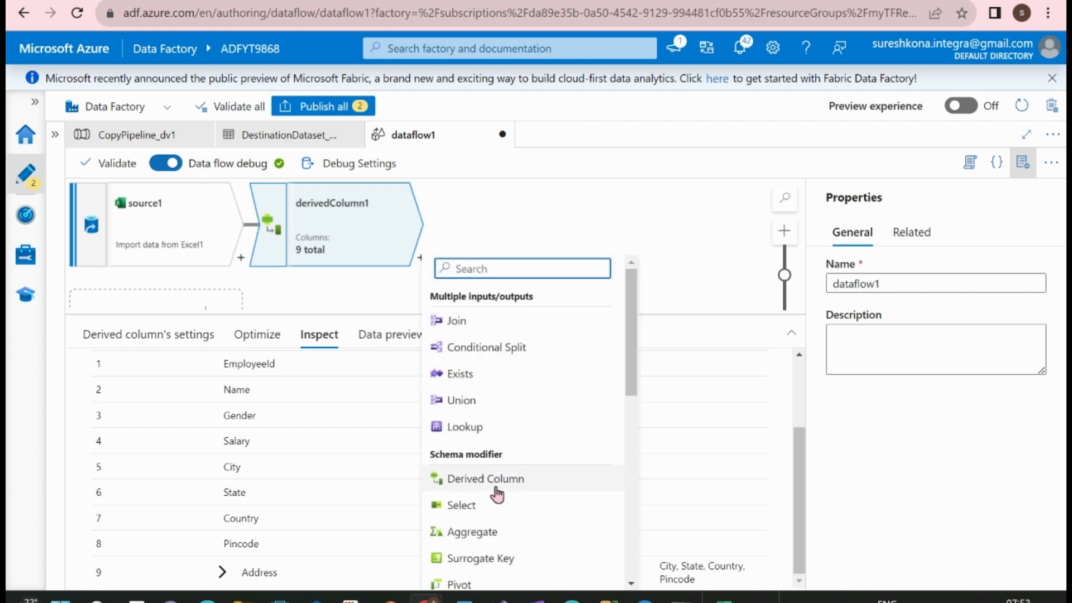
left_click(469, 506)
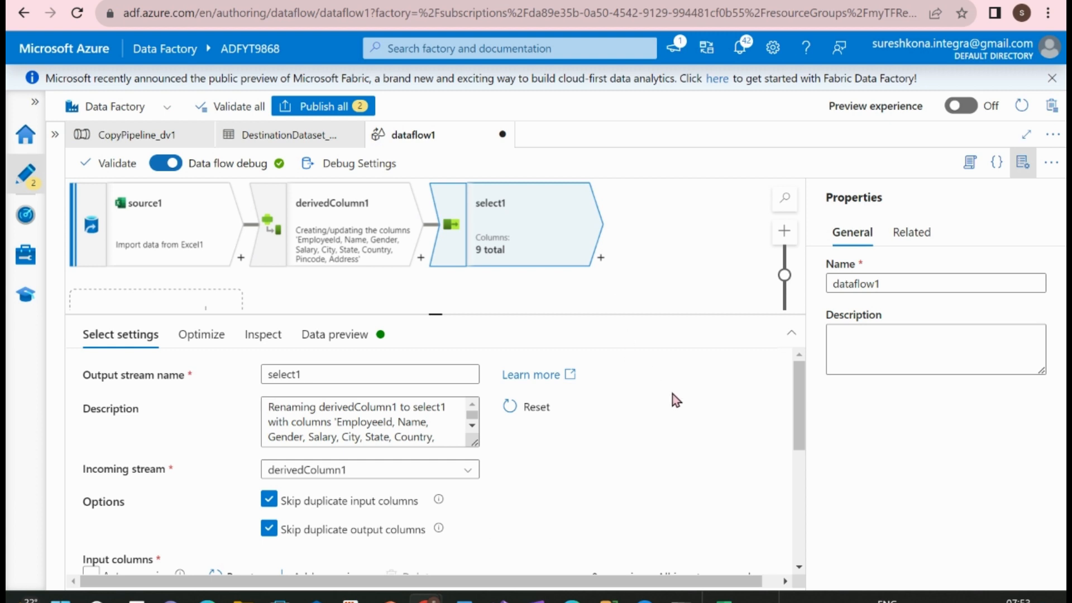
left_click_drag(799, 419, 800, 425)
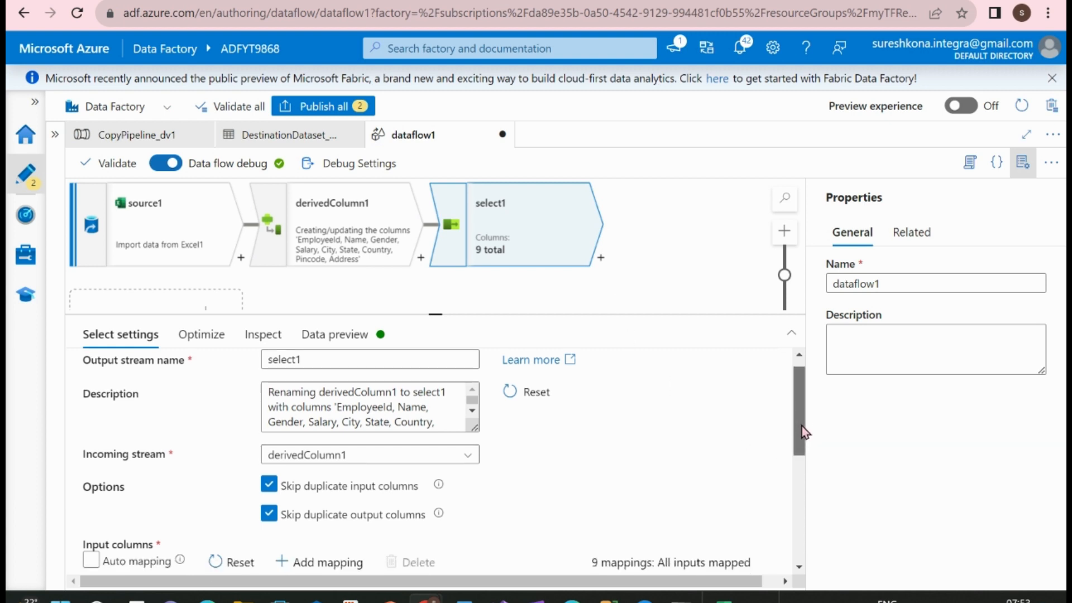
- Inspect the output schema of select1 and expand the Address column to examine its subcolumns
left_click(248, 339)
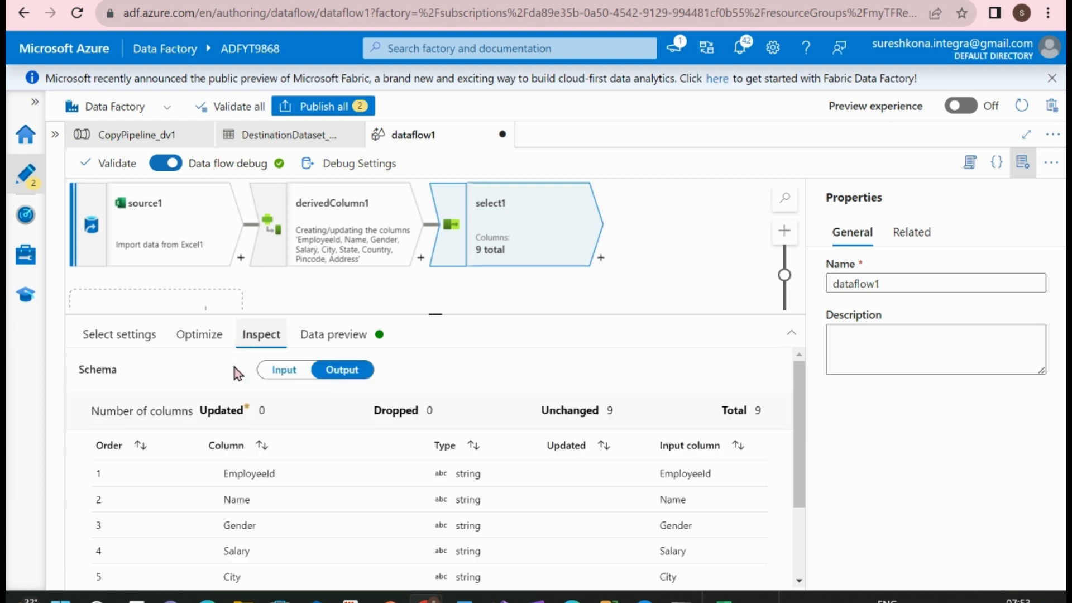
scroll(342, 515, "down", 2)
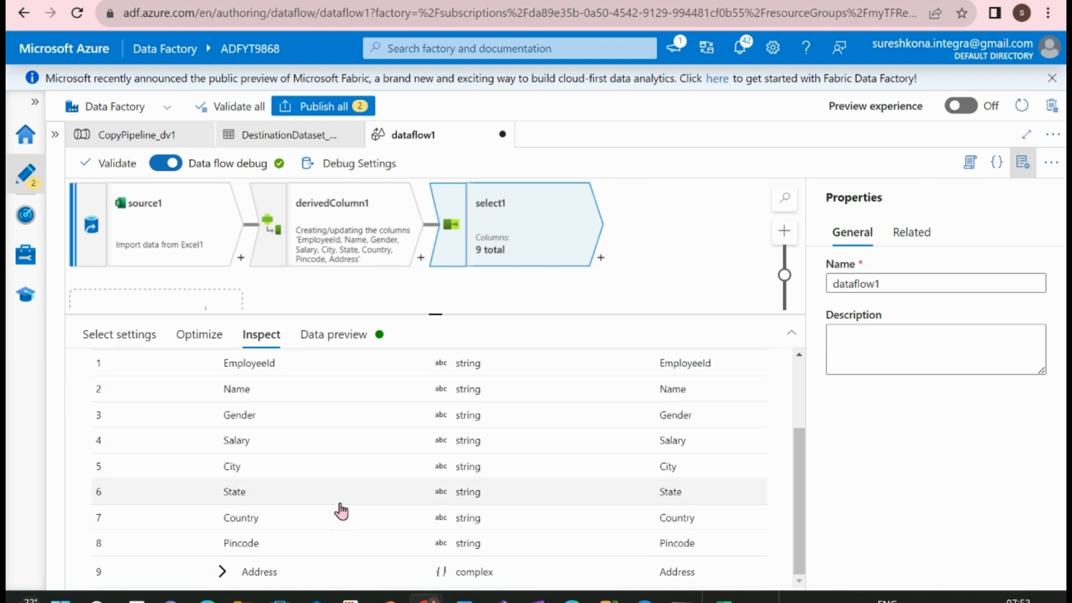
scroll(327, 501, "up", 2)
scroll(327, 501, "down", 2)
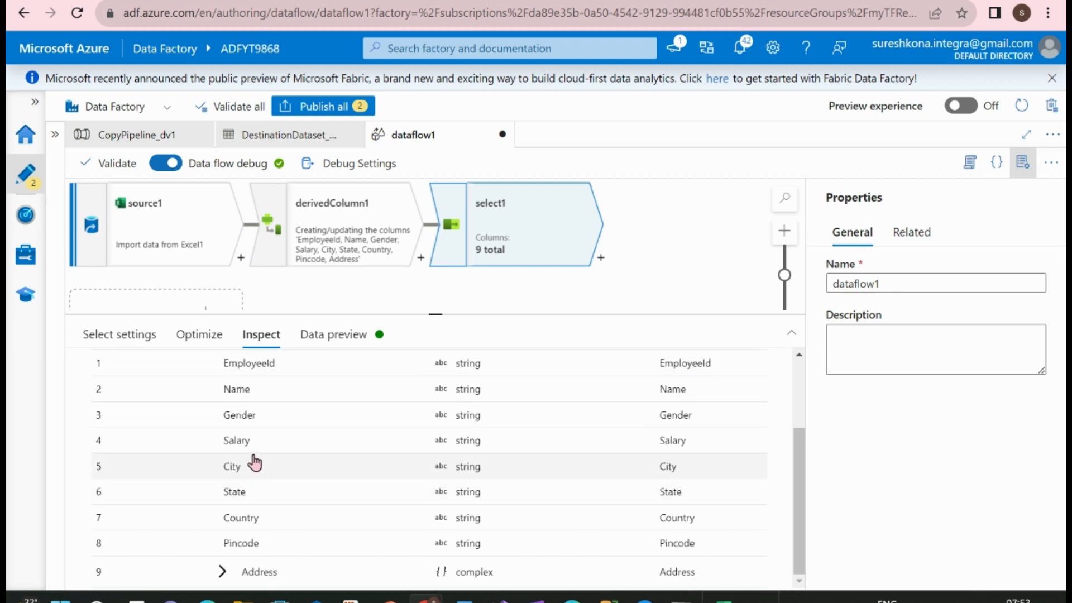
left_click(221, 572)
scroll(316, 539, "down", 2)
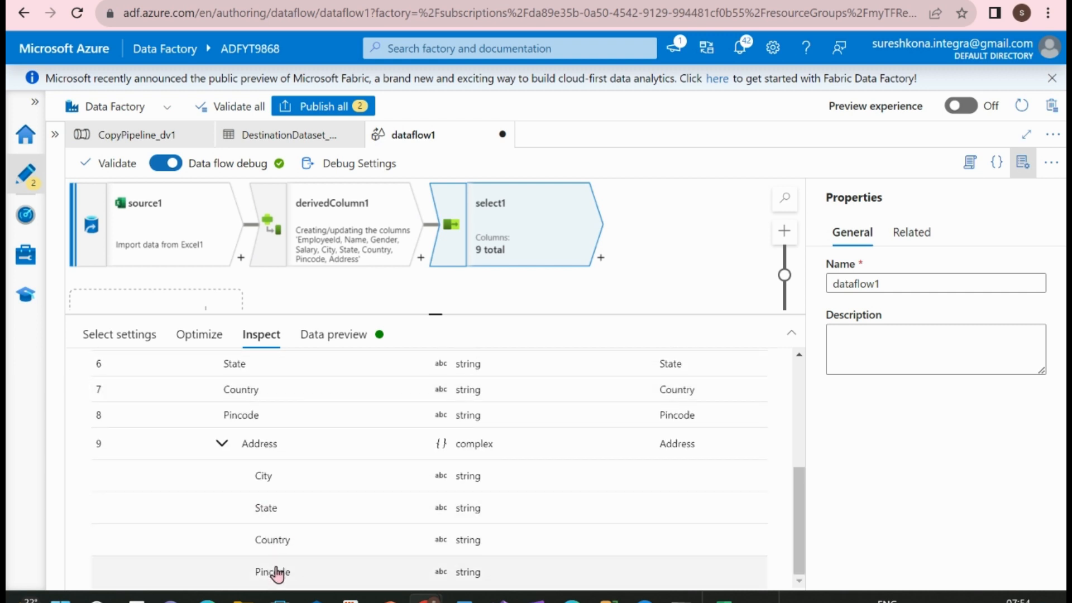
scroll(307, 536, "up", 2)
scroll(304, 530, "up", 2)
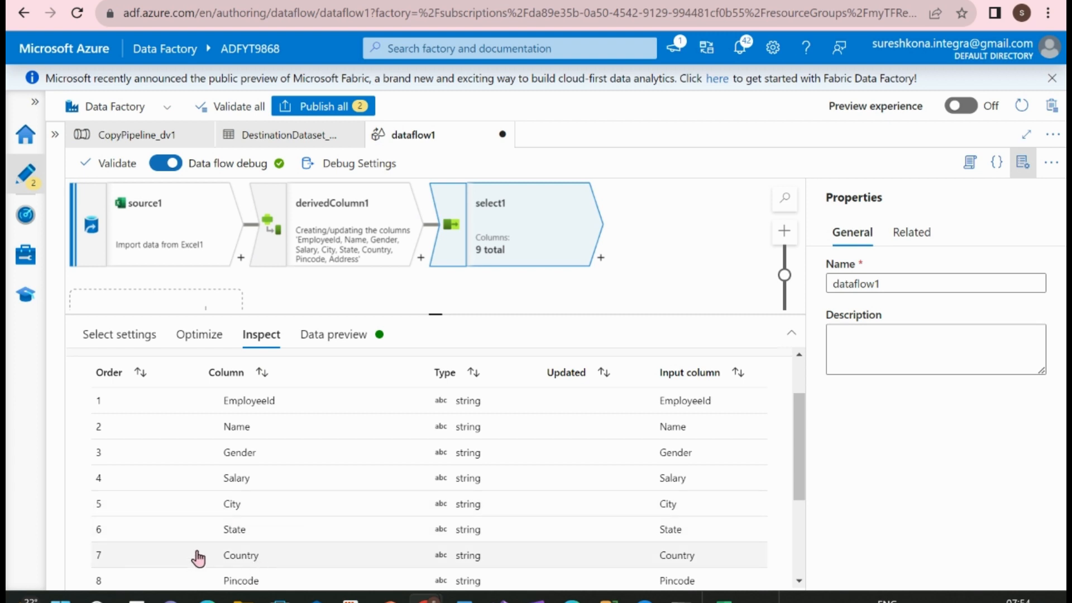
- Delete the top-level City, State, Country and Pincode mappings from select1's input columns
left_click(143, 340)
scroll(328, 472, "down", 3)
scroll(327, 471, "down", 2)
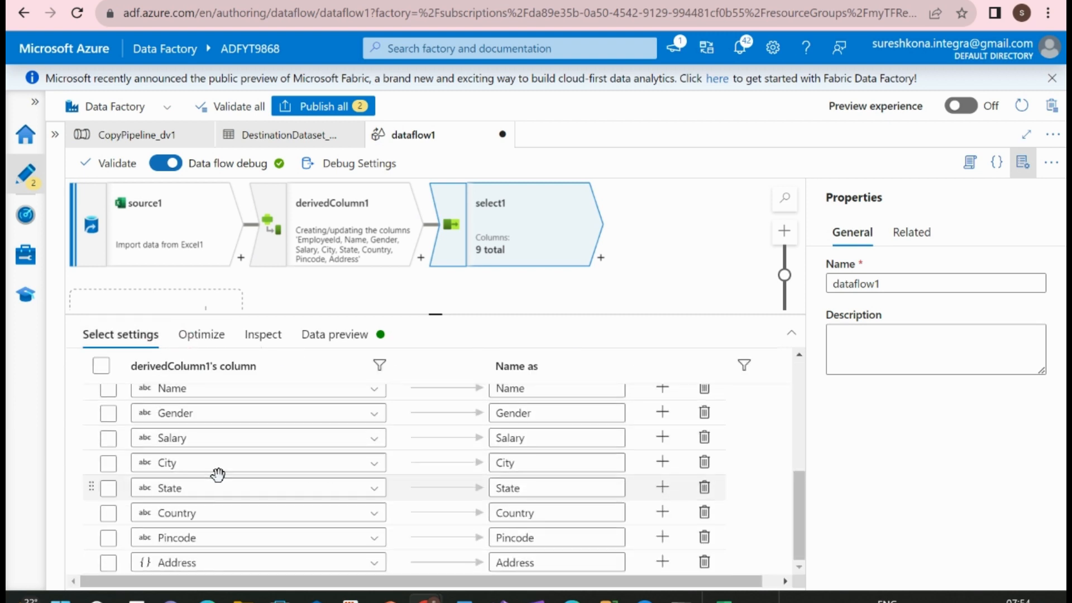
left_click(109, 465)
left_click(108, 488)
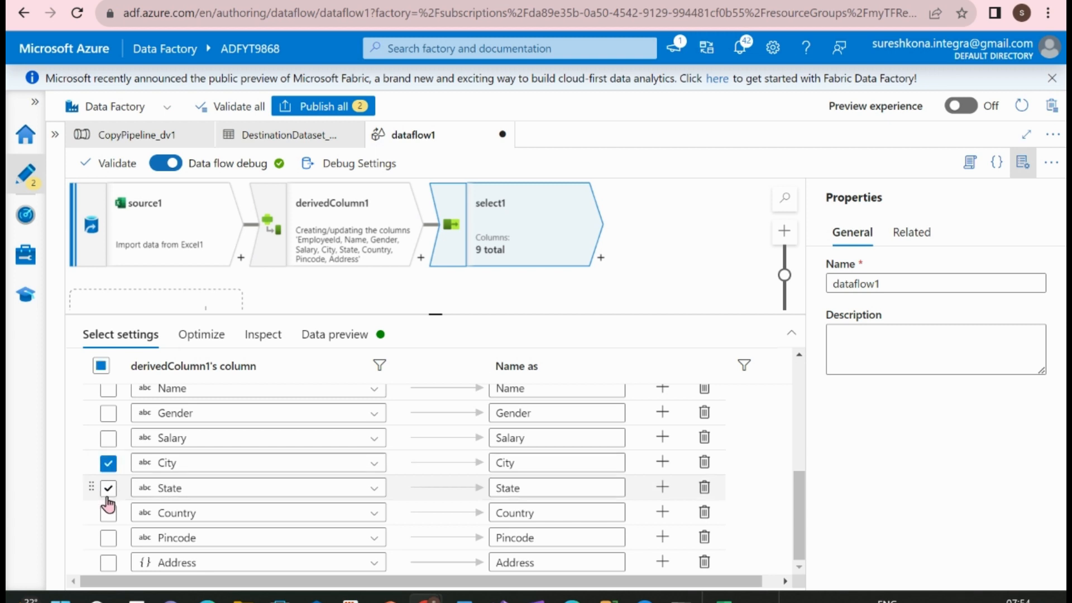
left_click(108, 513)
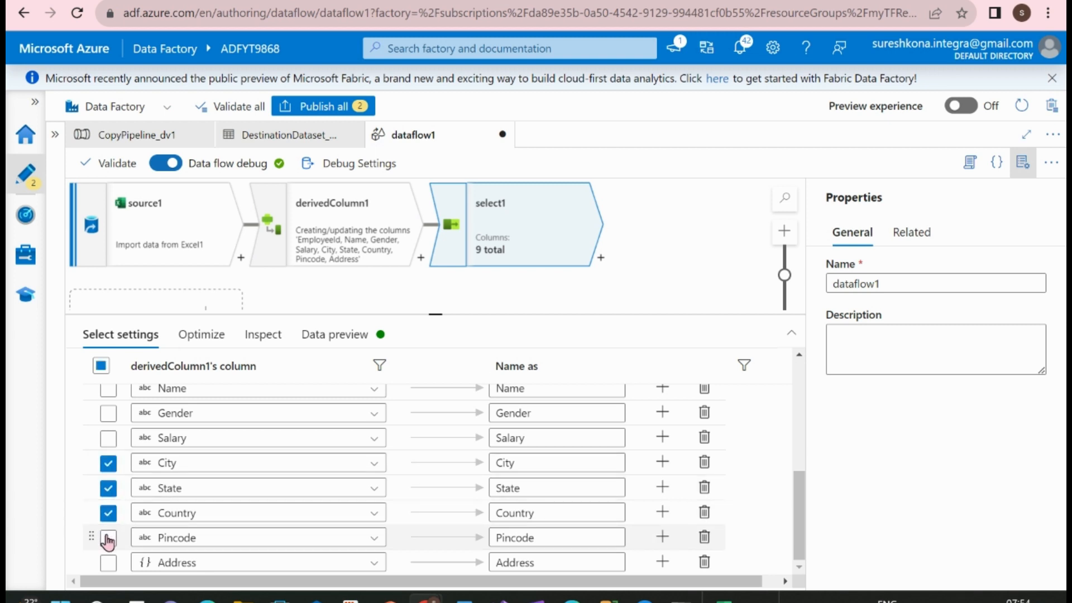
left_click(108, 538)
scroll(282, 512, "up", 5)
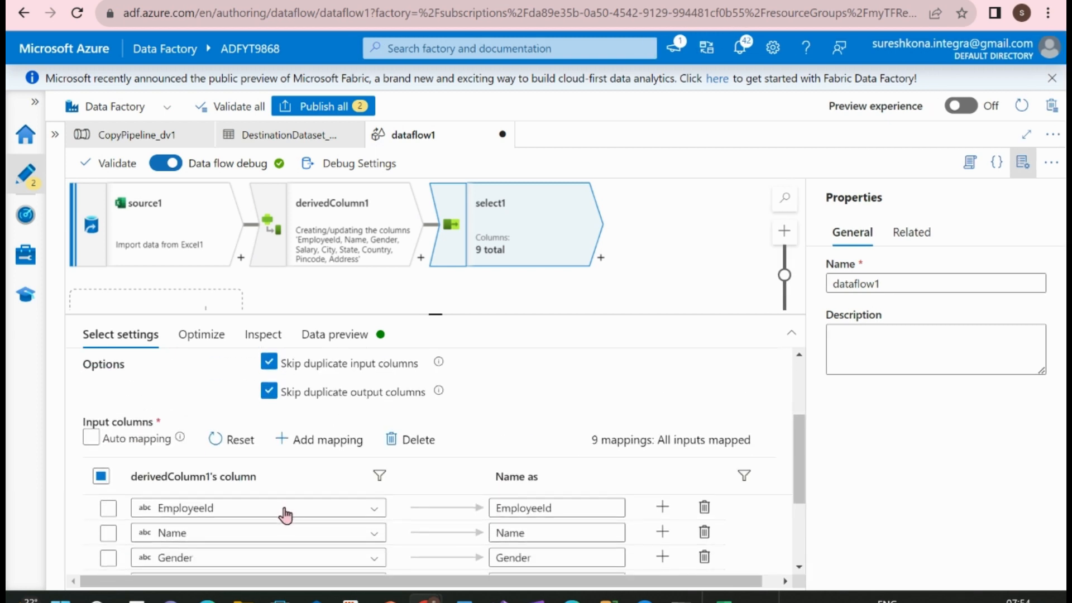
scroll(285, 515, "down", 5)
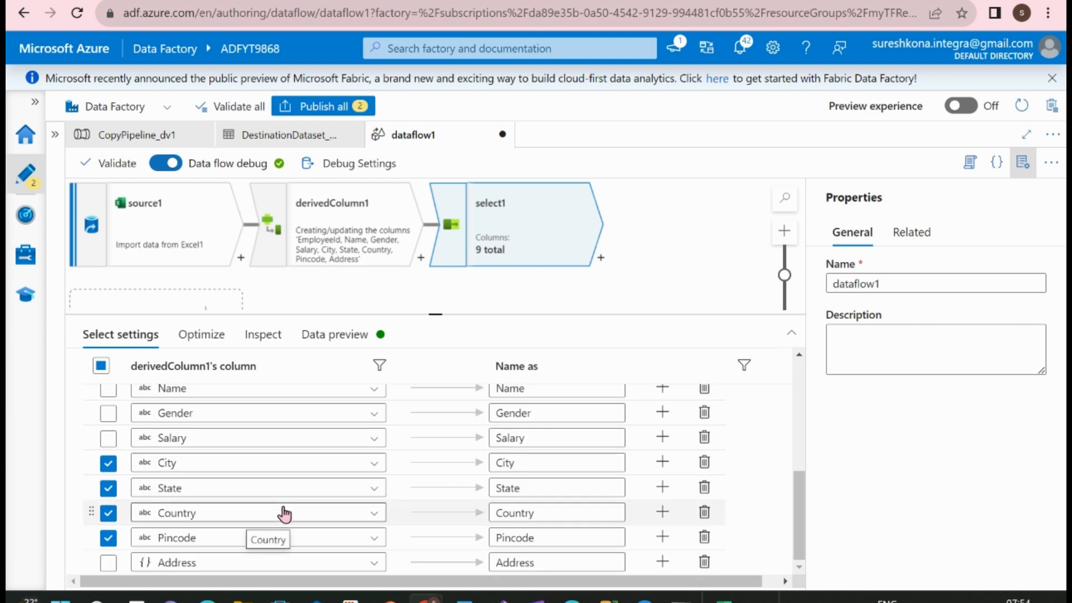
scroll(282, 506, "up", 3)
left_click(420, 379)
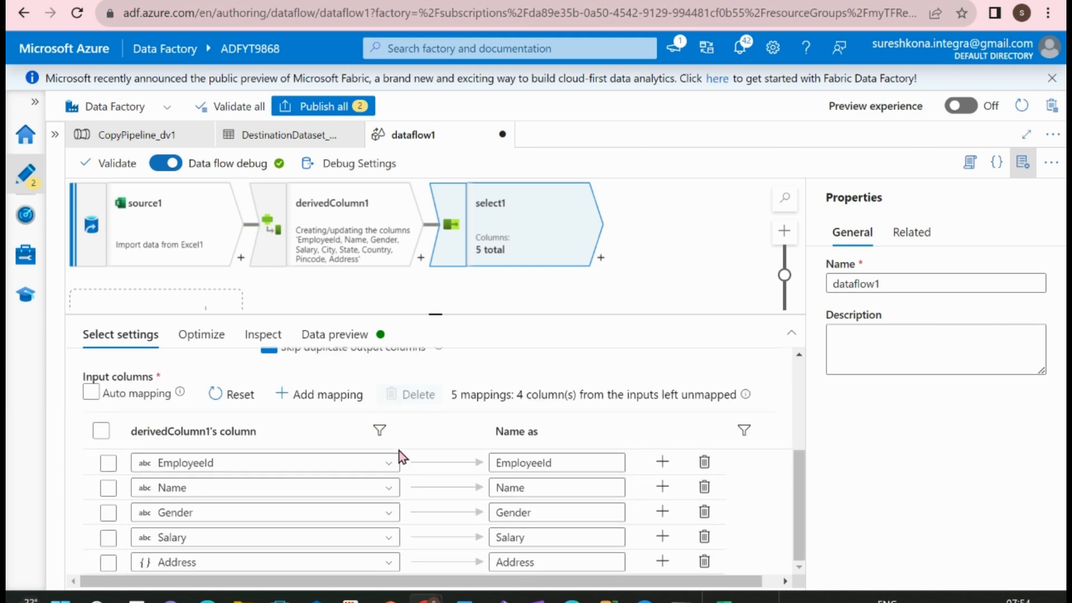
scroll(263, 498, "up", 3)
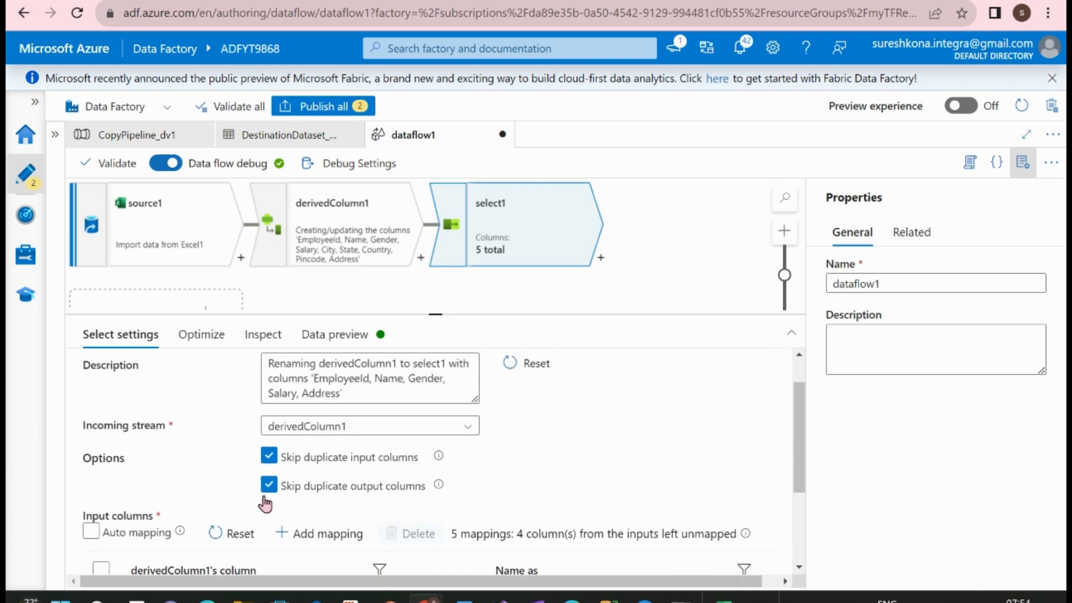
scroll(266, 505, "down", 3)
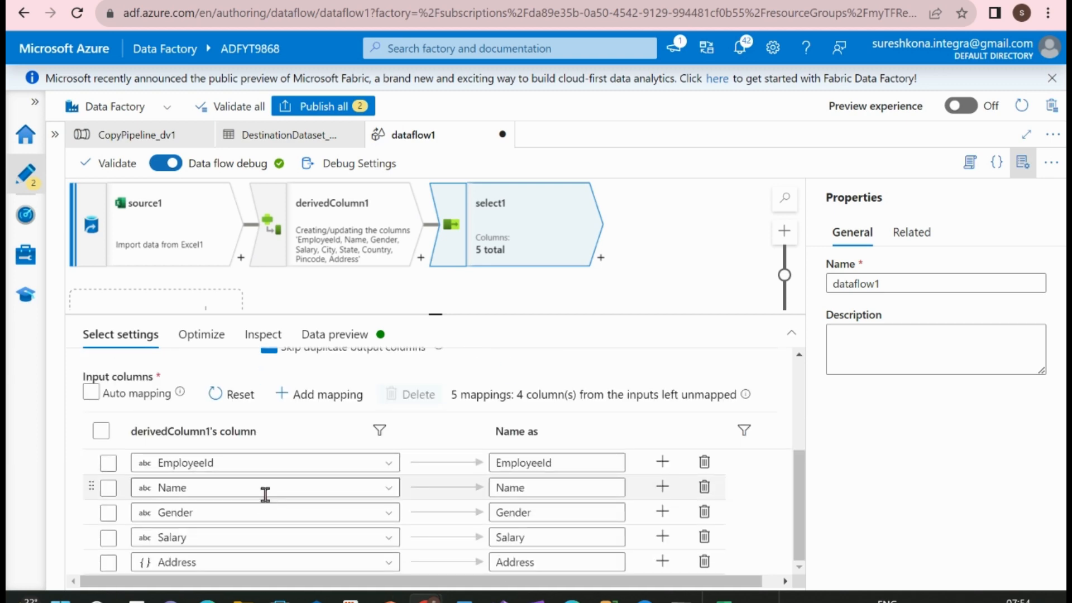
- Compare the output and input schemas of select1 to check which columns are passed on
scroll(265, 494, "up", 3)
left_click(261, 334)
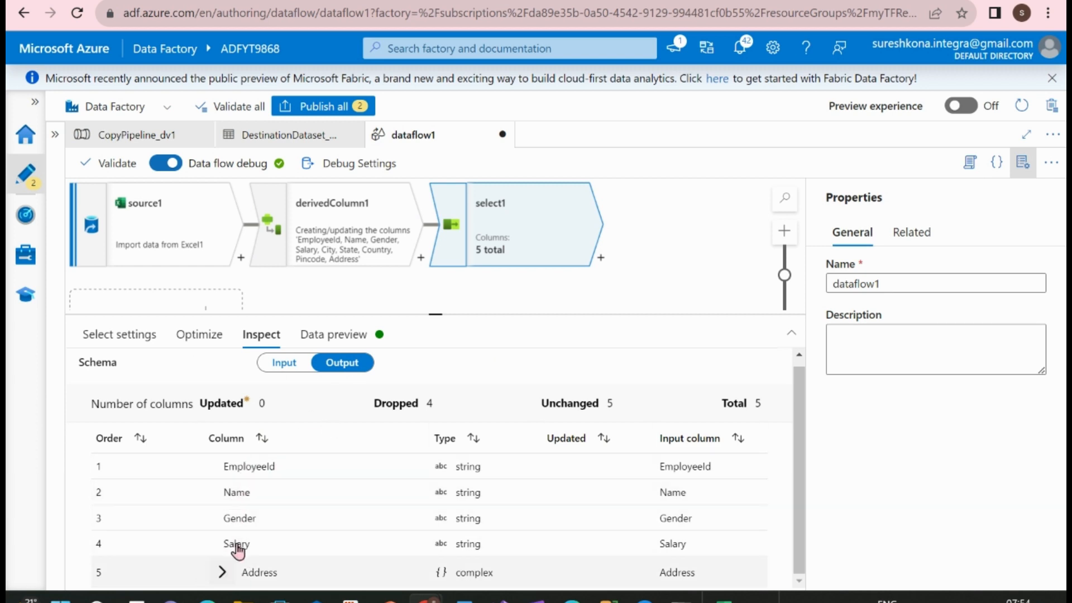
left_click(282, 365)
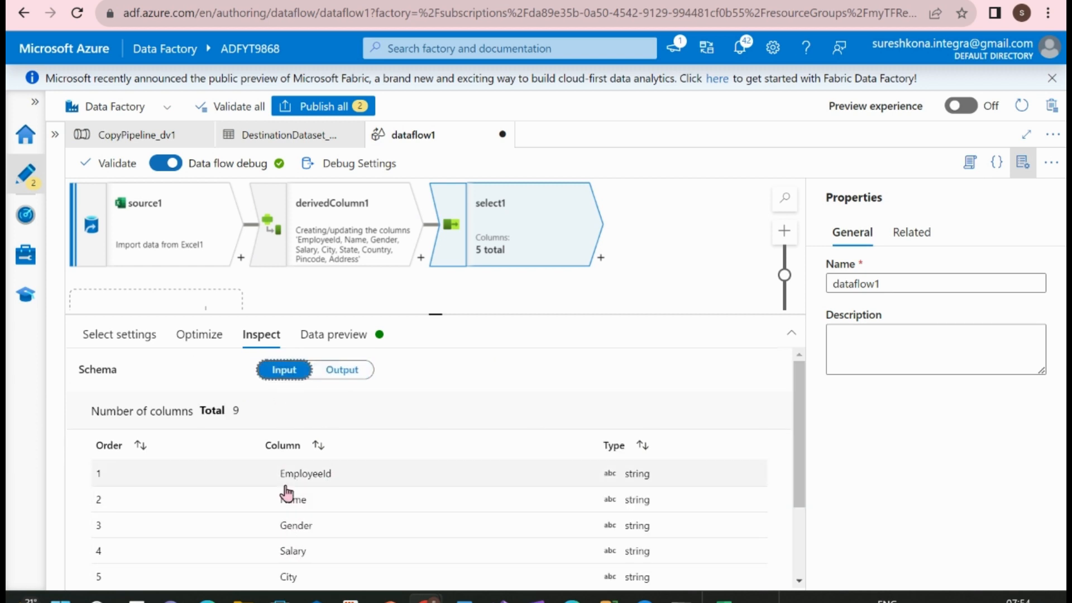
scroll(286, 494, "down", 2)
scroll(256, 523, "up", 2)
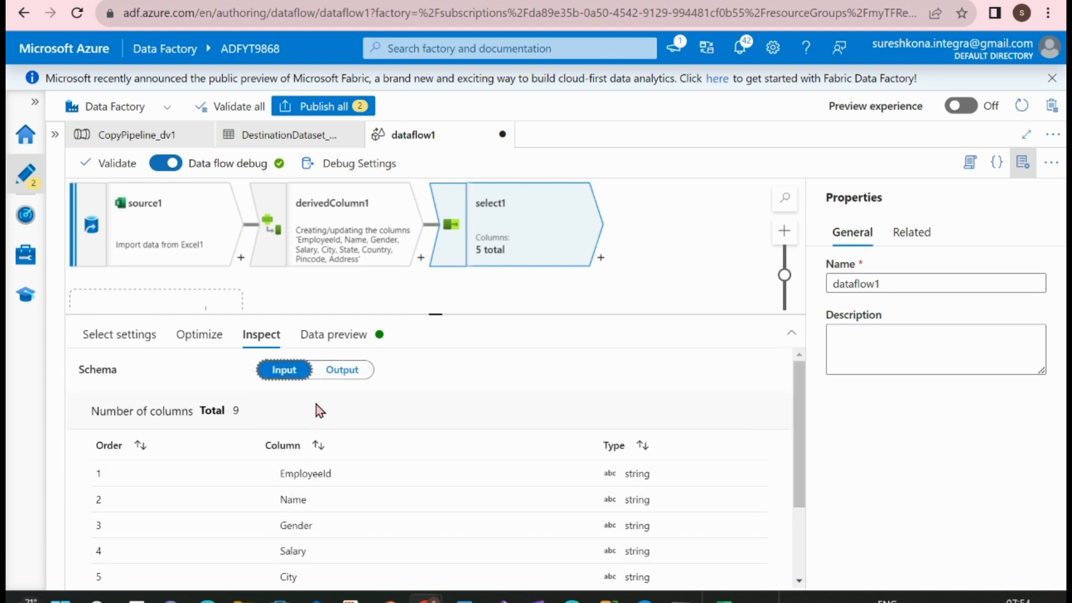
left_click(345, 371)
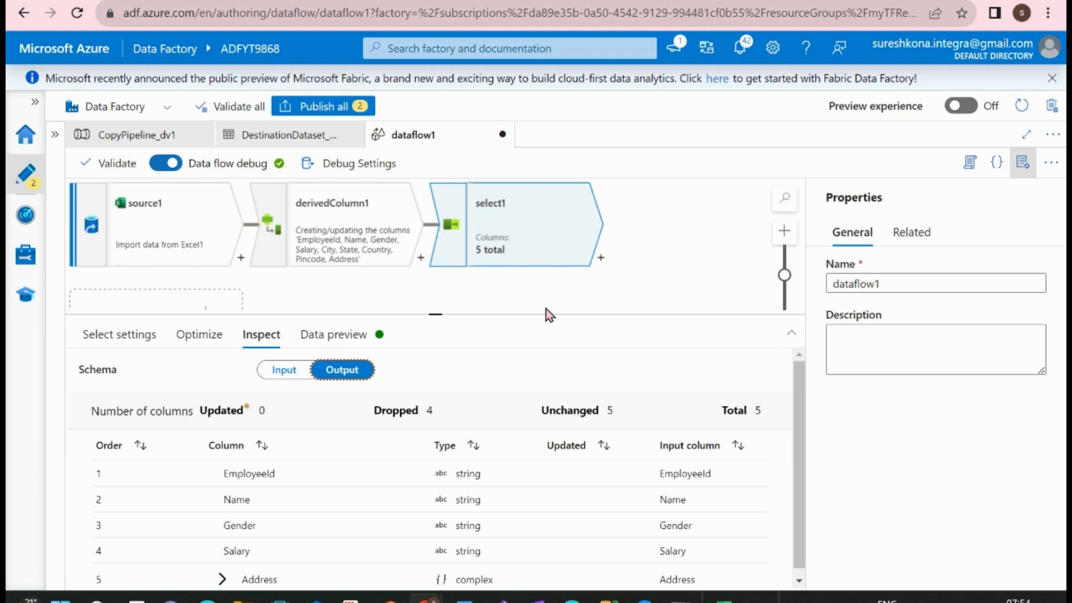
- Add a Sink transformation after select1 and bring its dataset options into view
left_click(600, 260)
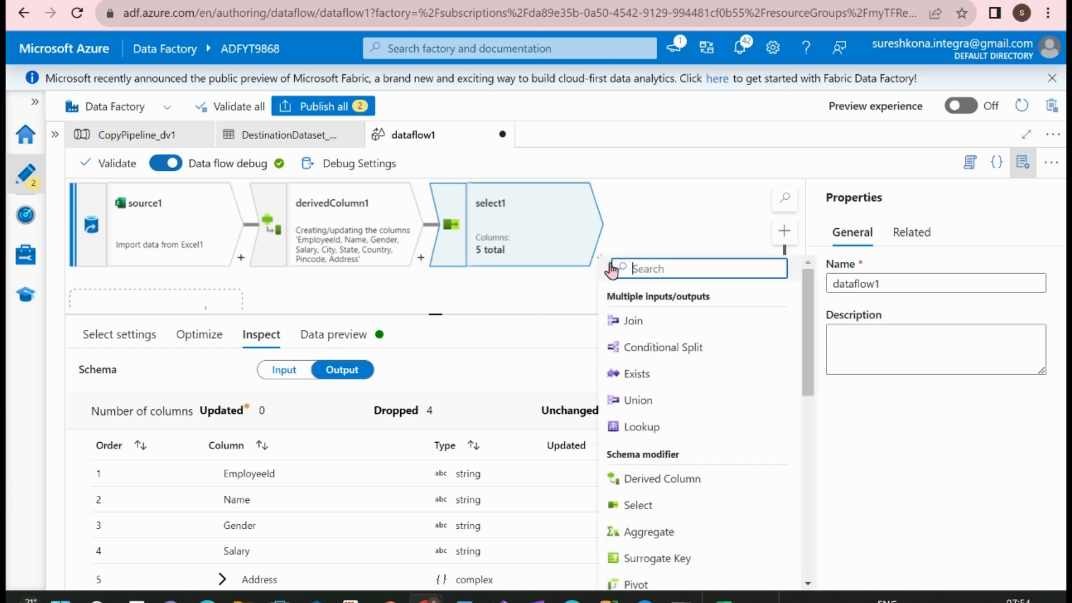
type("Sin")
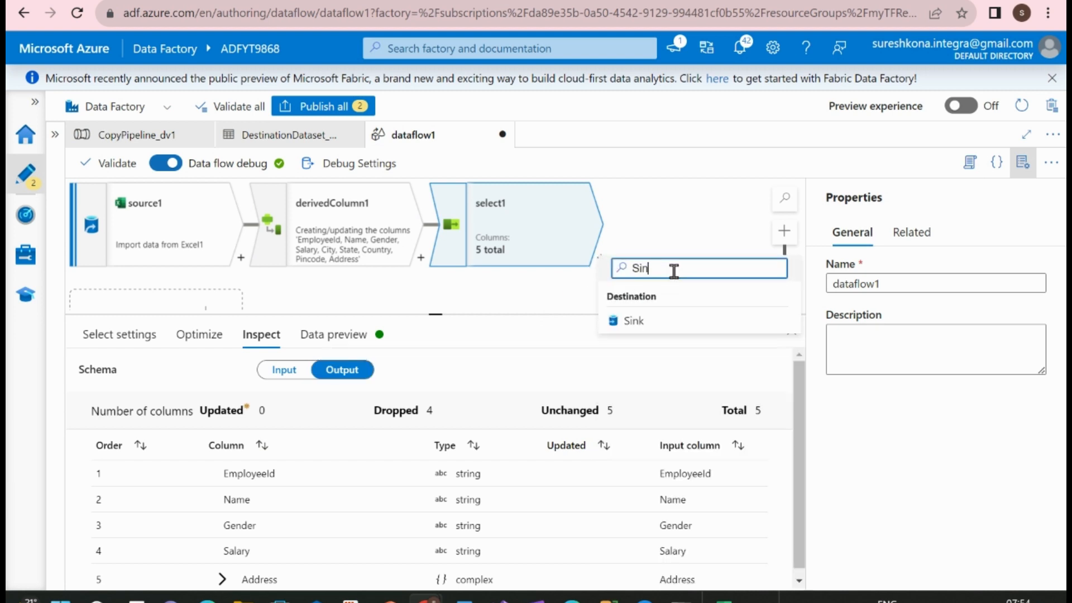
left_click(636, 322)
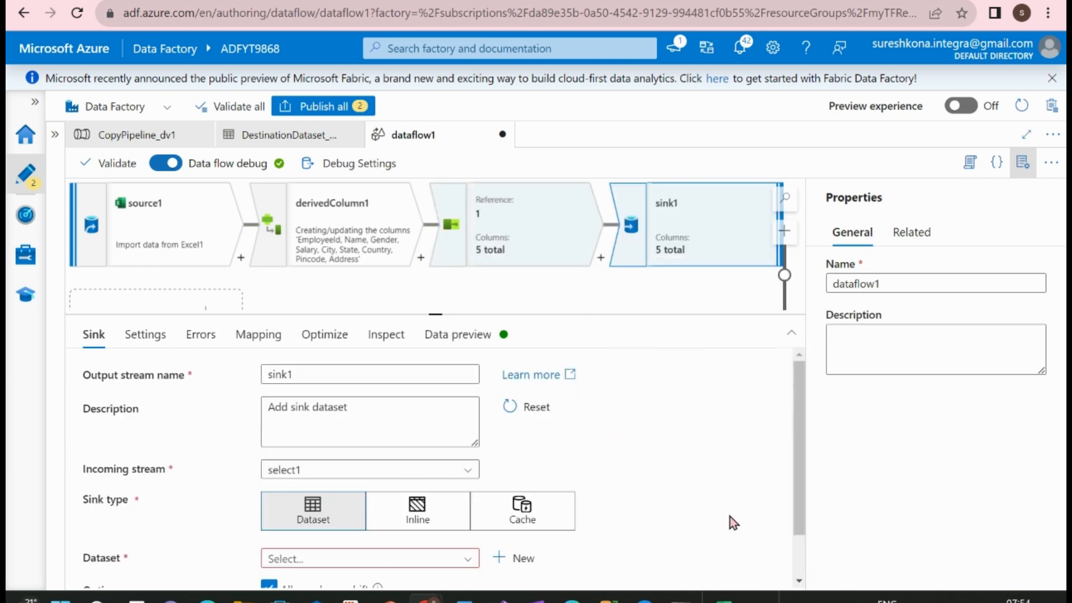
scroll(733, 522, "down", 1)
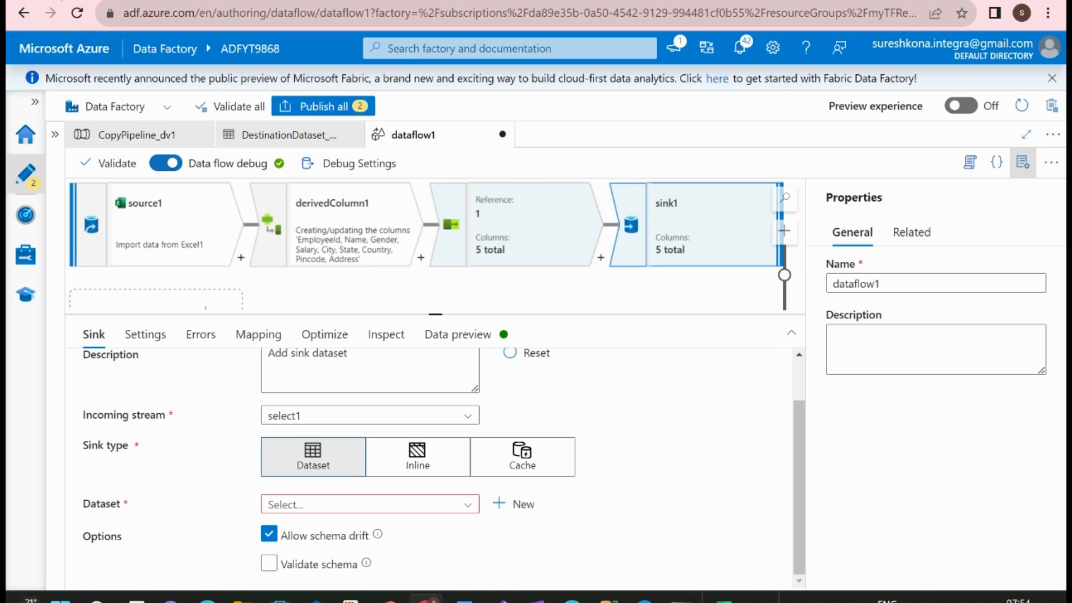
- Switch to the Azure Cosmos DB Data Explorer and start a new container in the existing Locations database with the container id employee
left_click(60, 0)
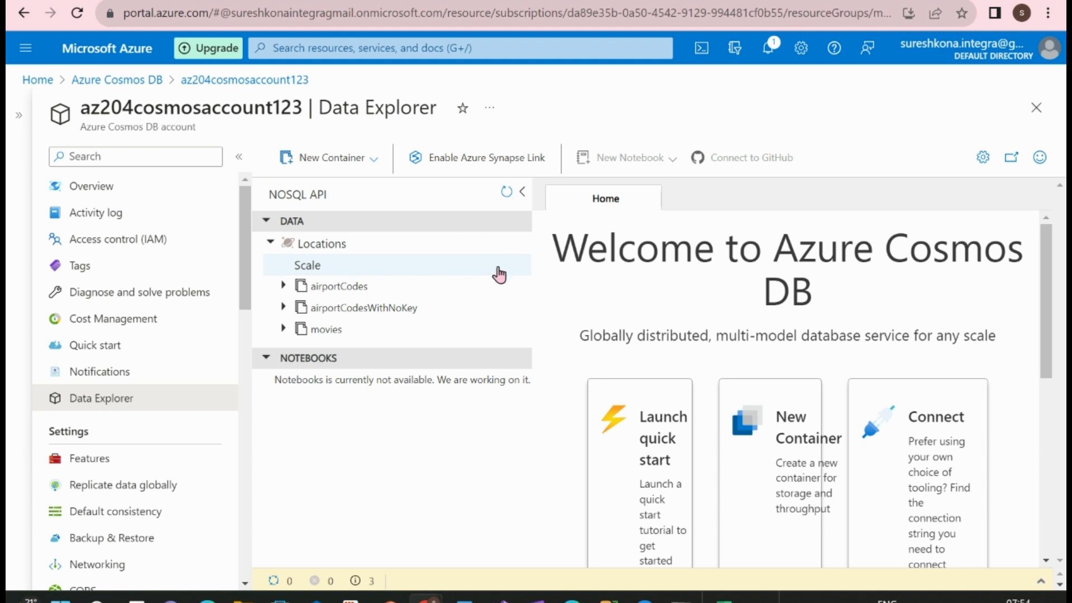
left_click(516, 243)
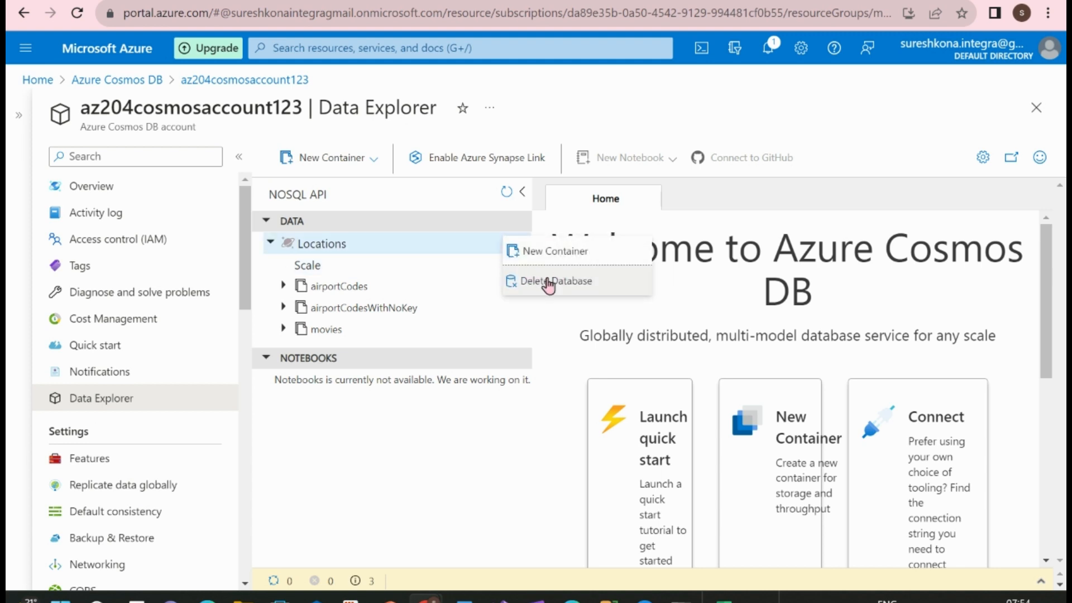
left_click(553, 255)
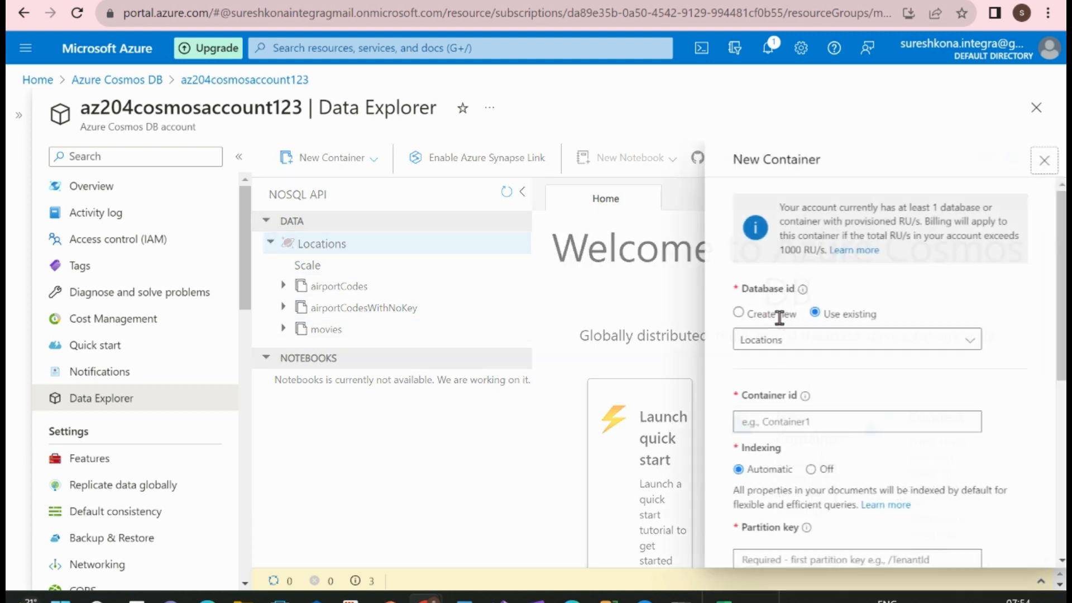
left_click(779, 421)
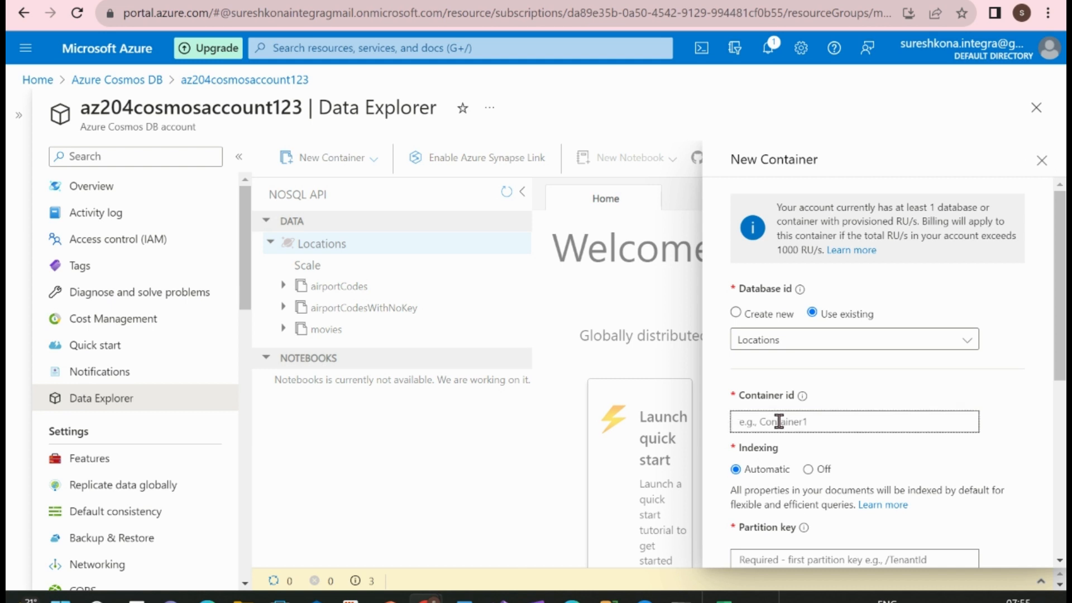
type("employee")
scroll(794, 425, "down", 2)
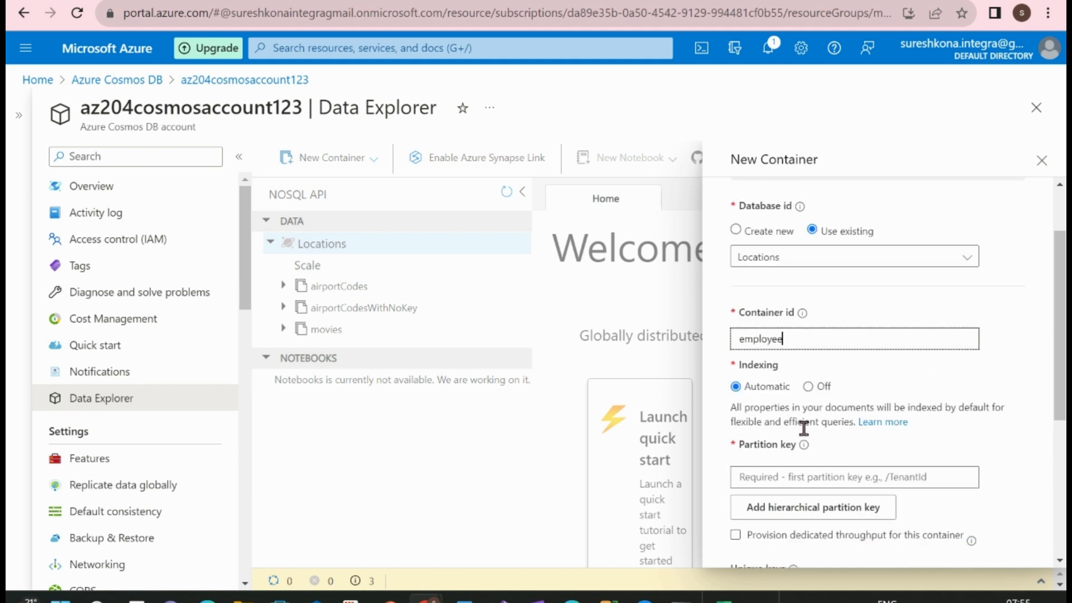
- Set the partition key to /EmployeeId, create the container, and switch back to the data flow in Azure Data Factory
left_click(758, 476)
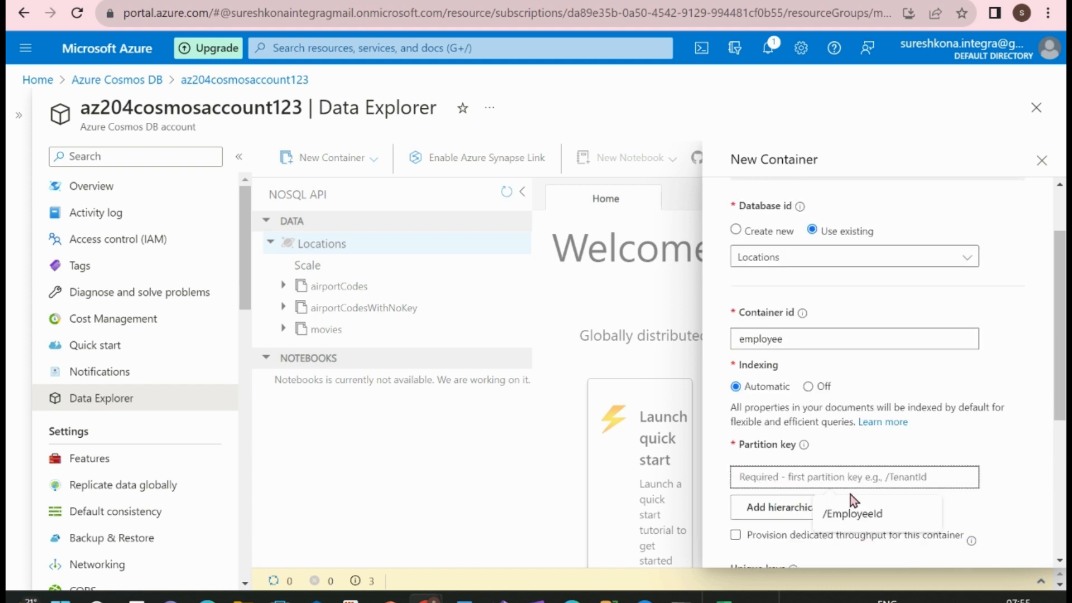
left_click(857, 513)
scroll(1022, 480, "down", 5)
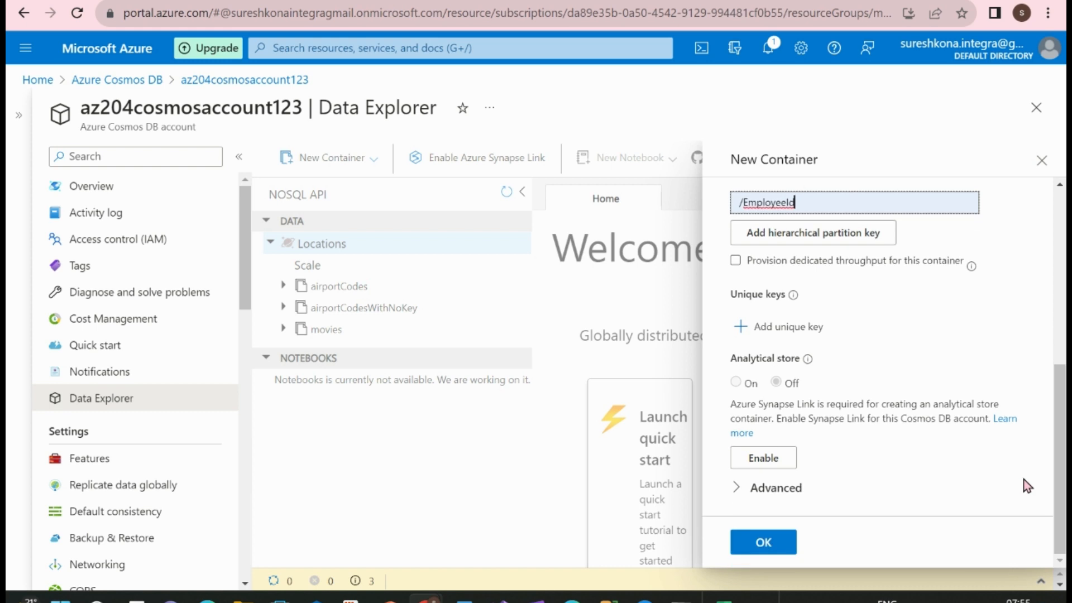
left_click(771, 553)
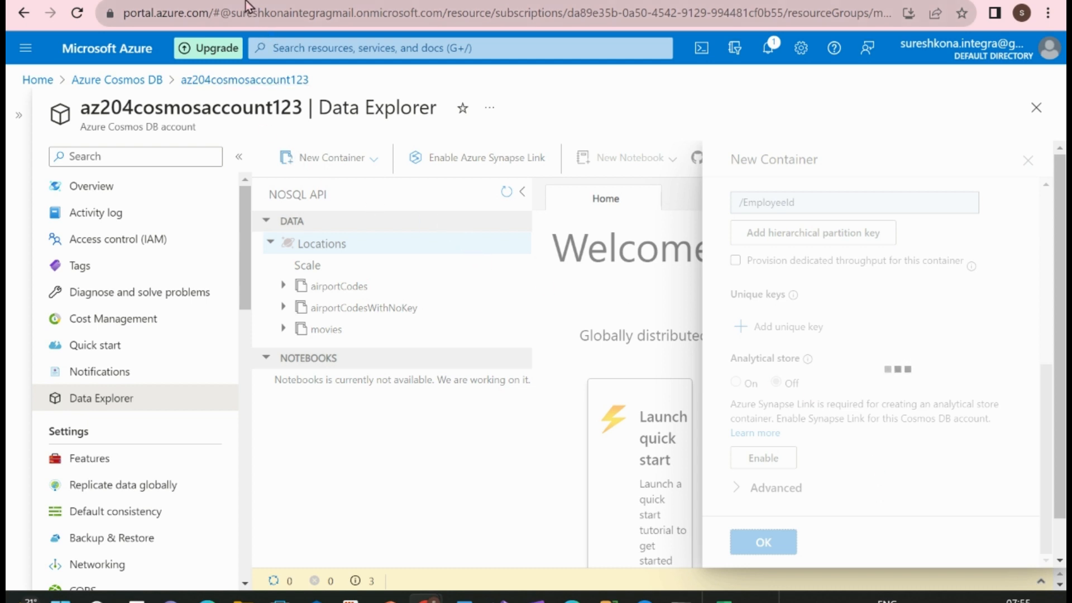
mouse_move(245, 1)
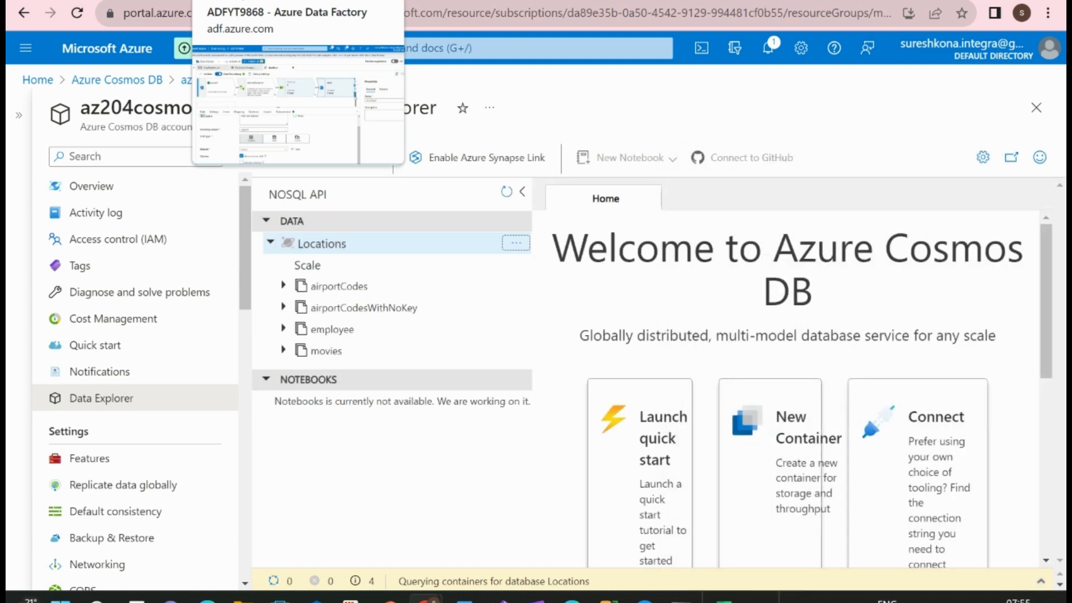
left_click(251, 1)
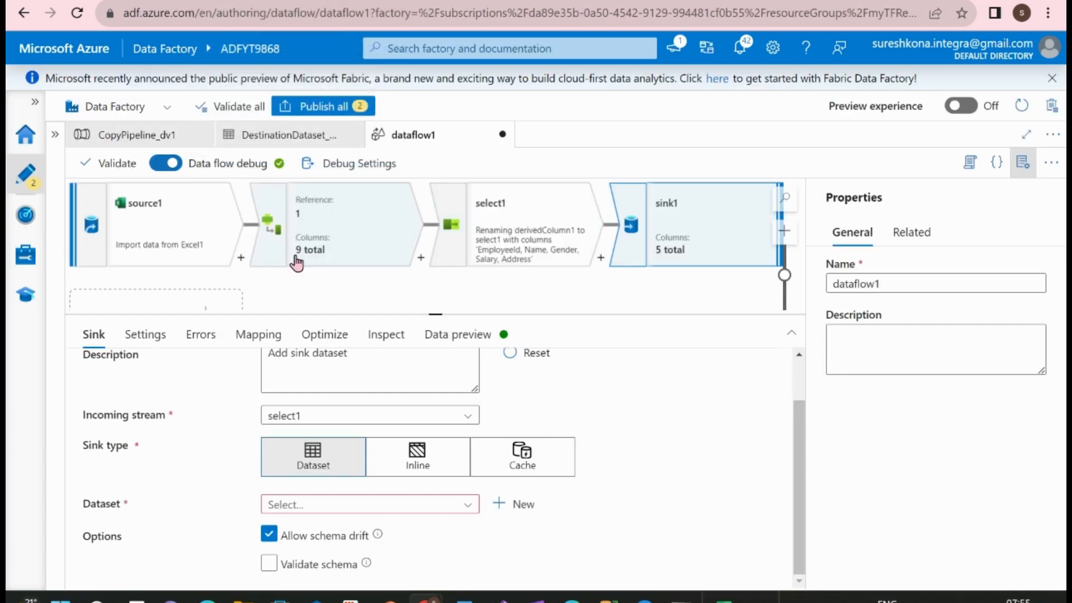
- Create a new Azure Cosmos DB for NoSQL dataset for the sink and start a new linked service for it
left_click(519, 504)
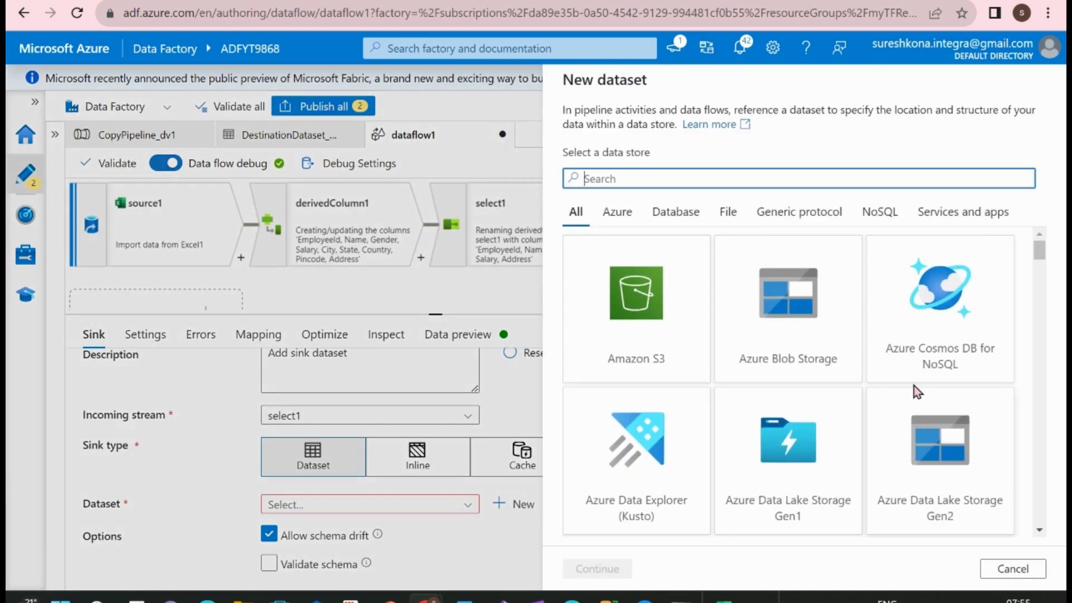
left_click(949, 333)
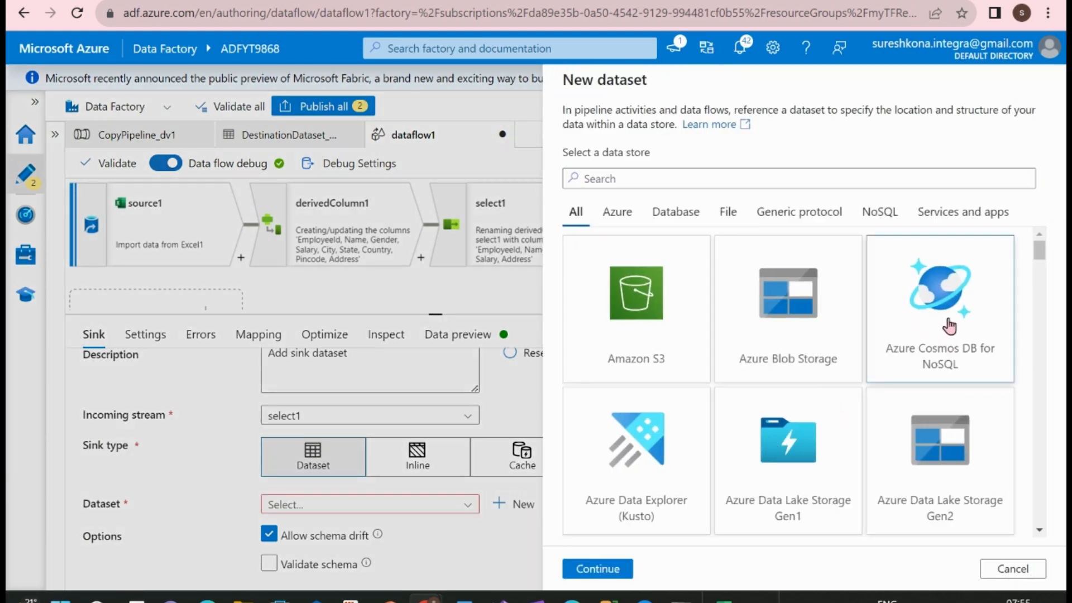
left_click(606, 569)
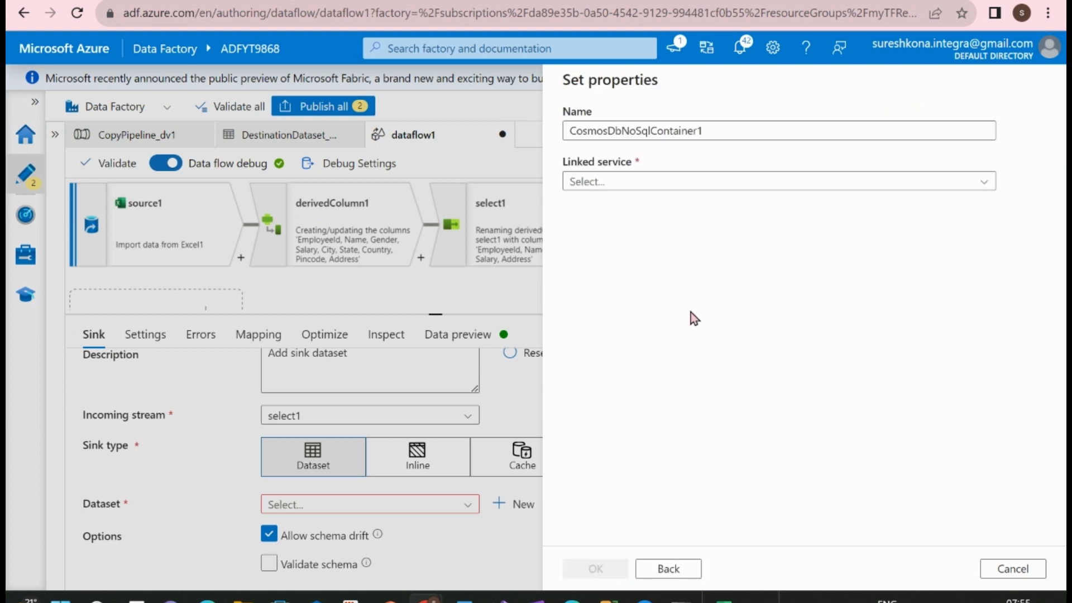
left_click(676, 182)
left_click(609, 232)
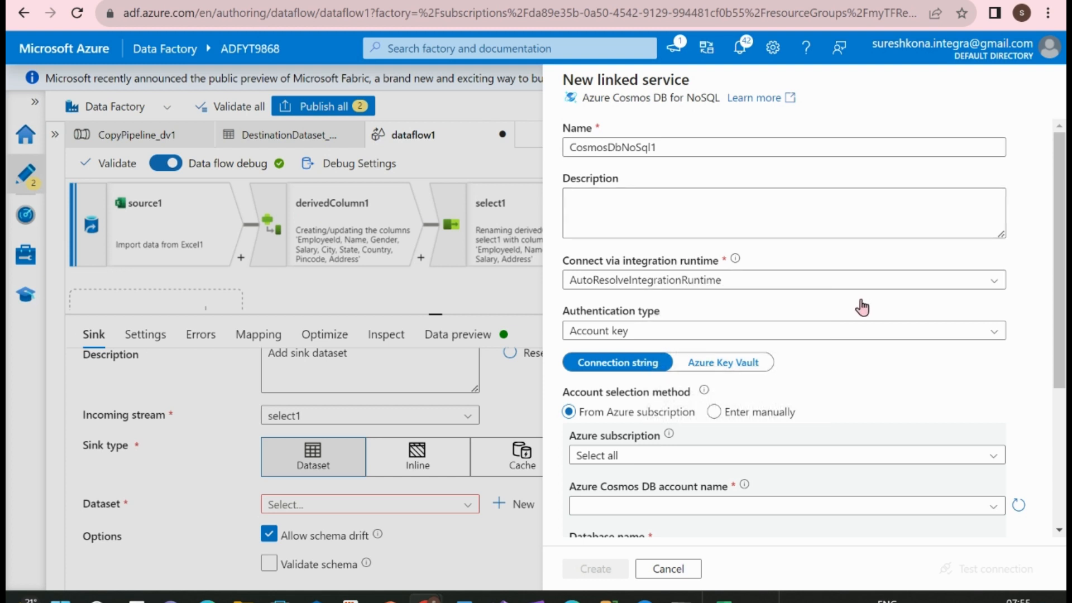
- Create the linked service with the Free Trial subscription, the Cosmos DB account az204cosmosaccount123 and the Locations database
scroll(854, 304, "down", 2)
scroll(876, 310, "down", 3)
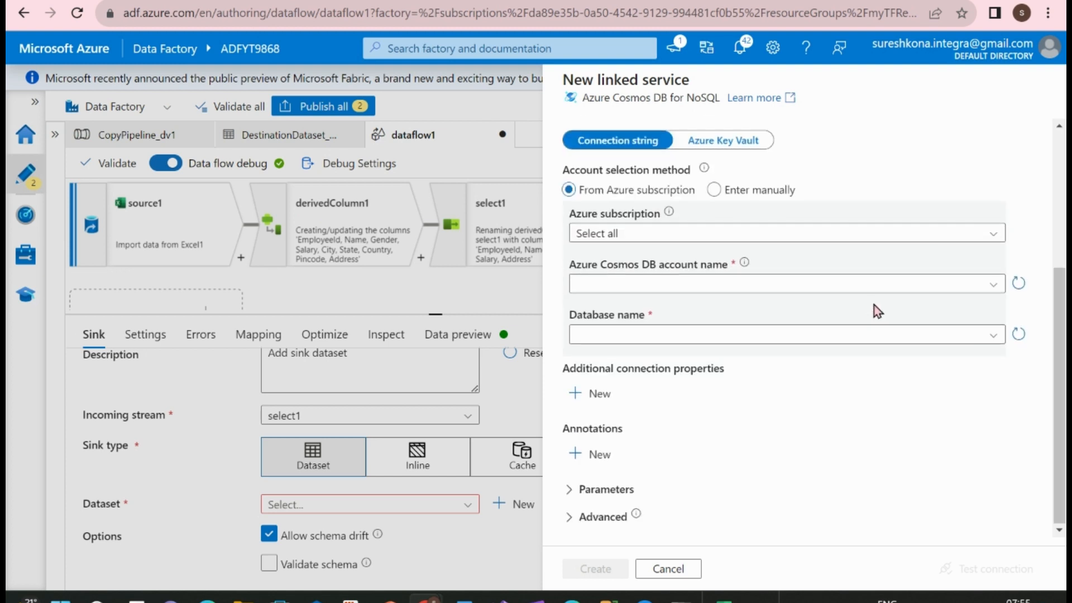
left_click(779, 233)
left_click(757, 282)
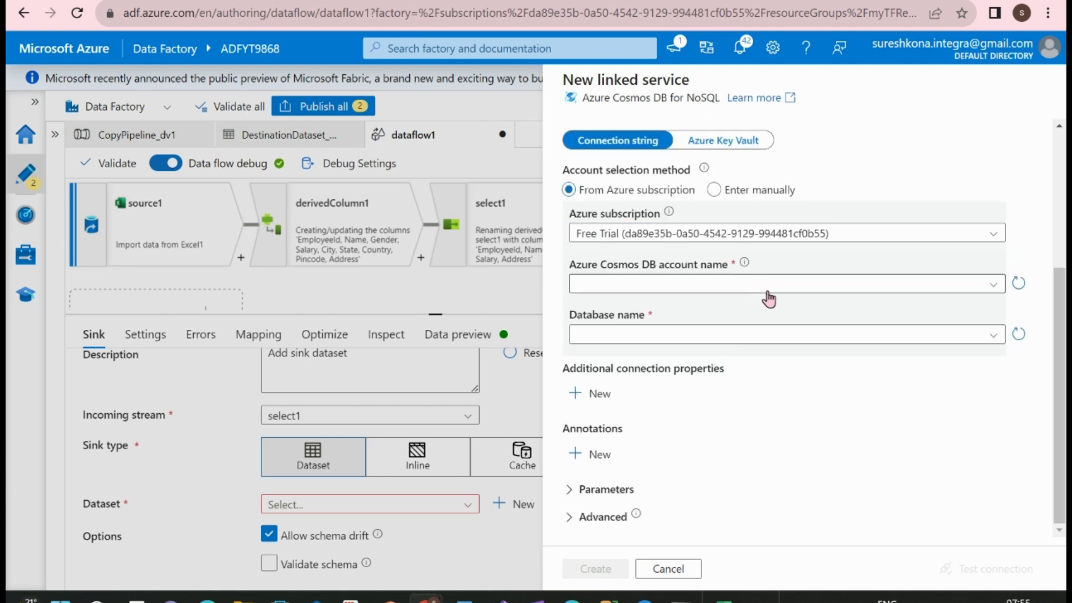
left_click(708, 282)
left_click(676, 307)
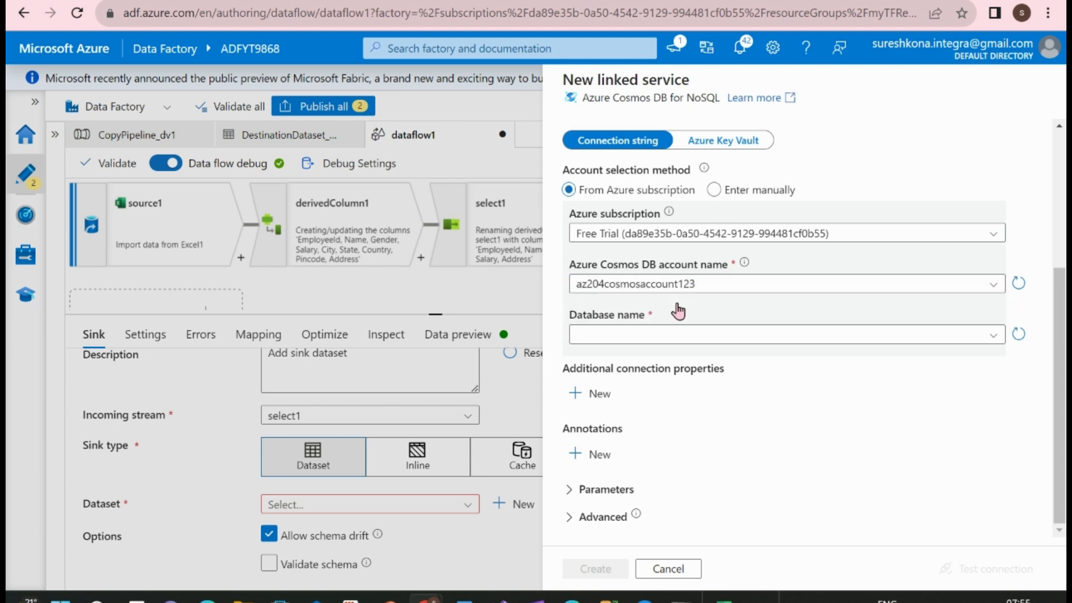
left_click(732, 336)
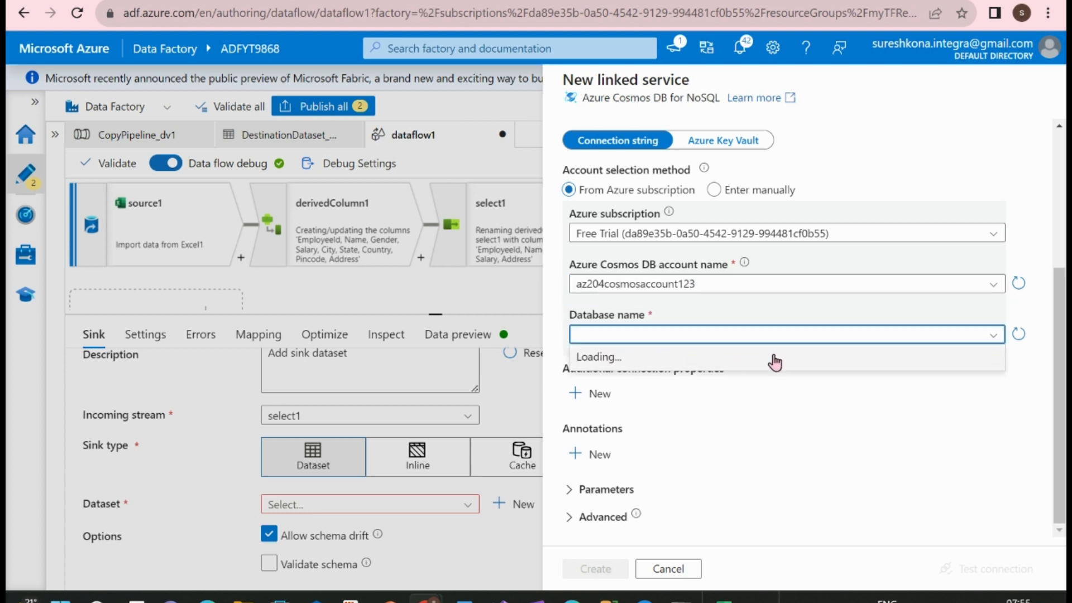
left_click(692, 362)
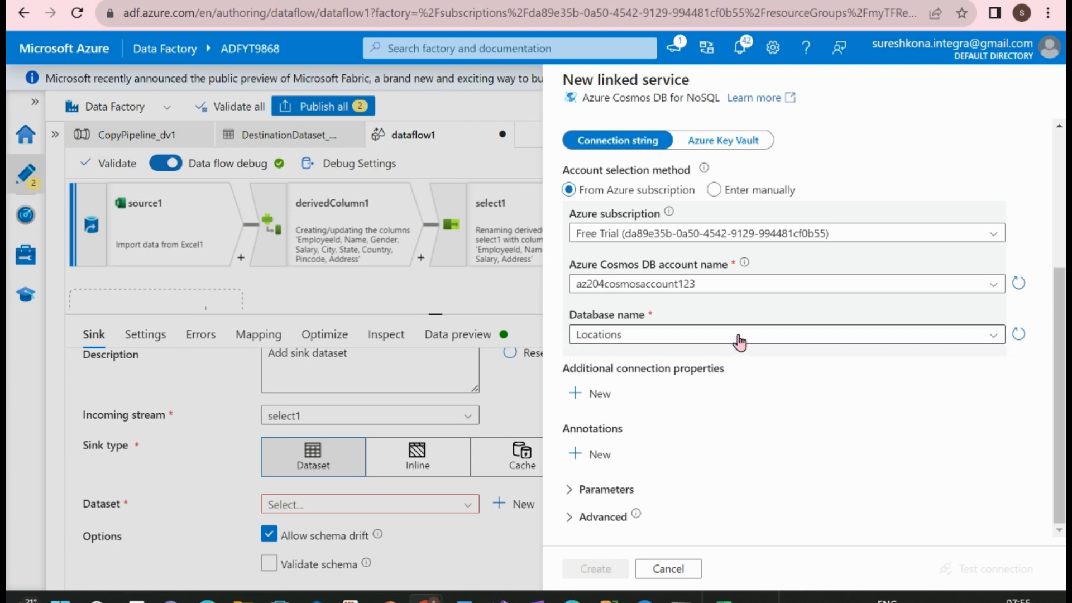
left_click(727, 337)
left_click(737, 364)
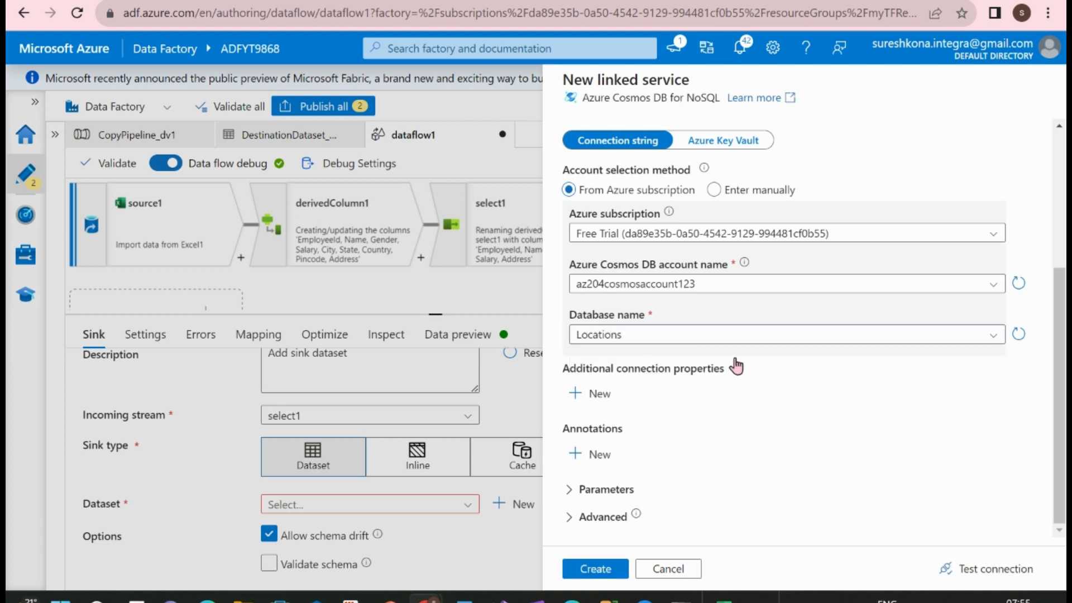
left_click(605, 570)
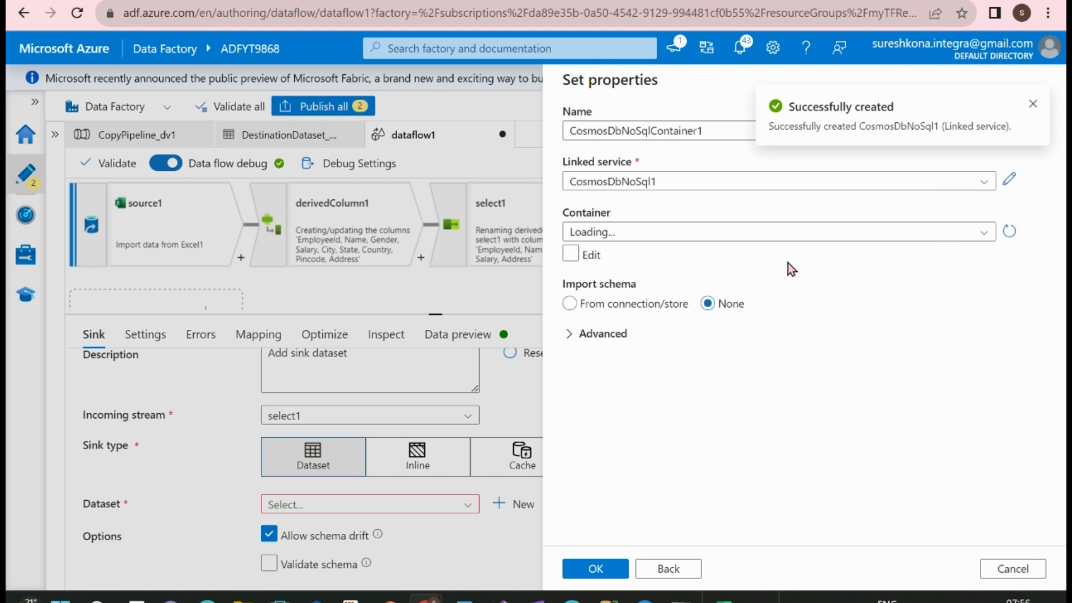
- Set the dataset's container to employee, import the schema from the connection/store, and create the dataset
left_click(801, 231)
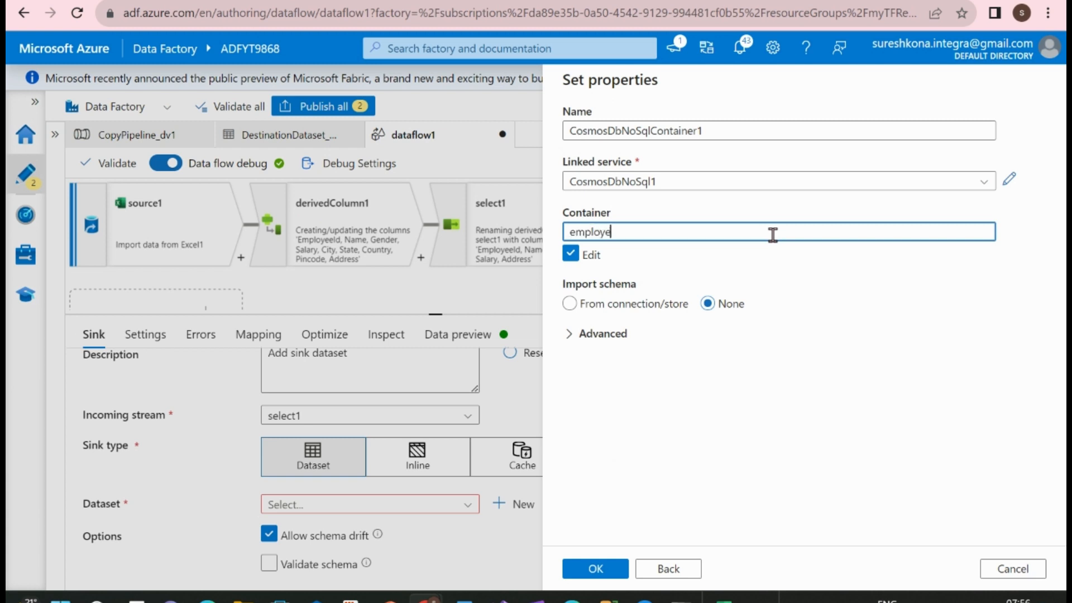
left_click(642, 358)
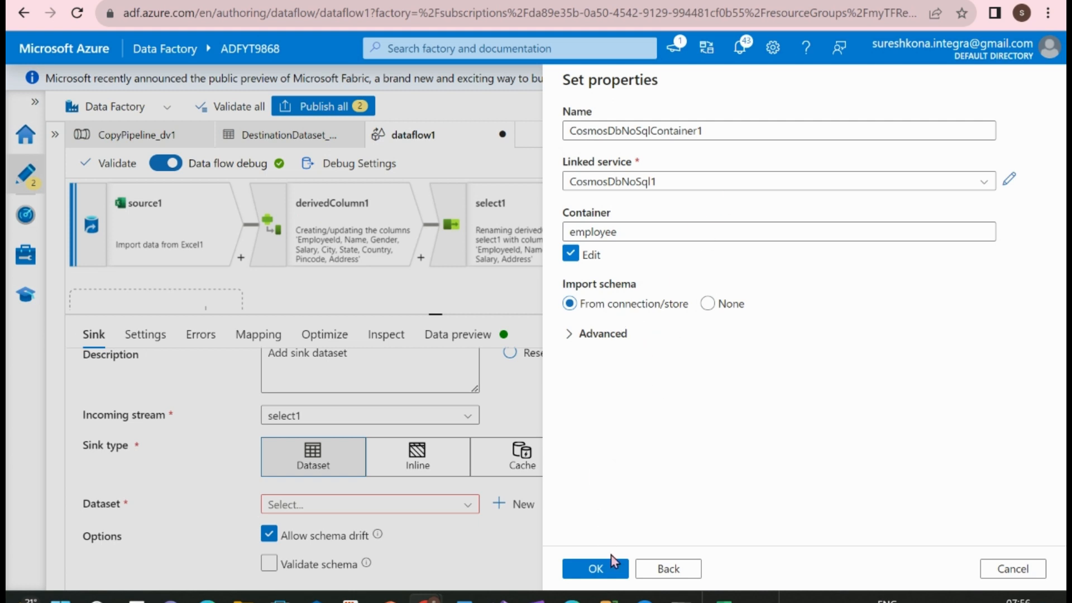
left_click(602, 570)
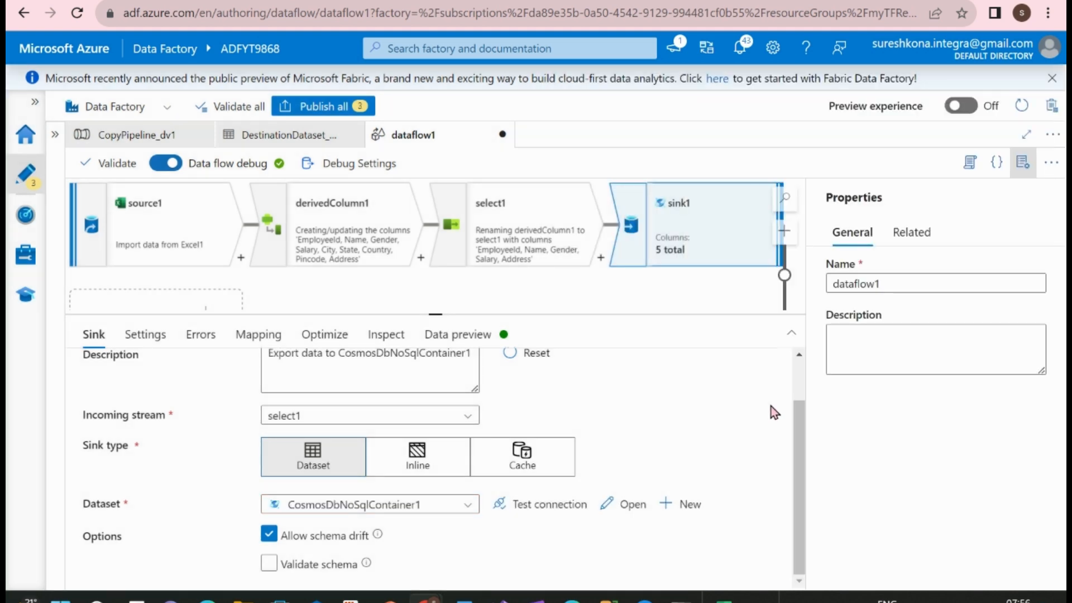
- Review sink1's dataset settings, column mapping and partition option, and compare its input and output schemas
left_click_drag(795, 466, 795, 414)
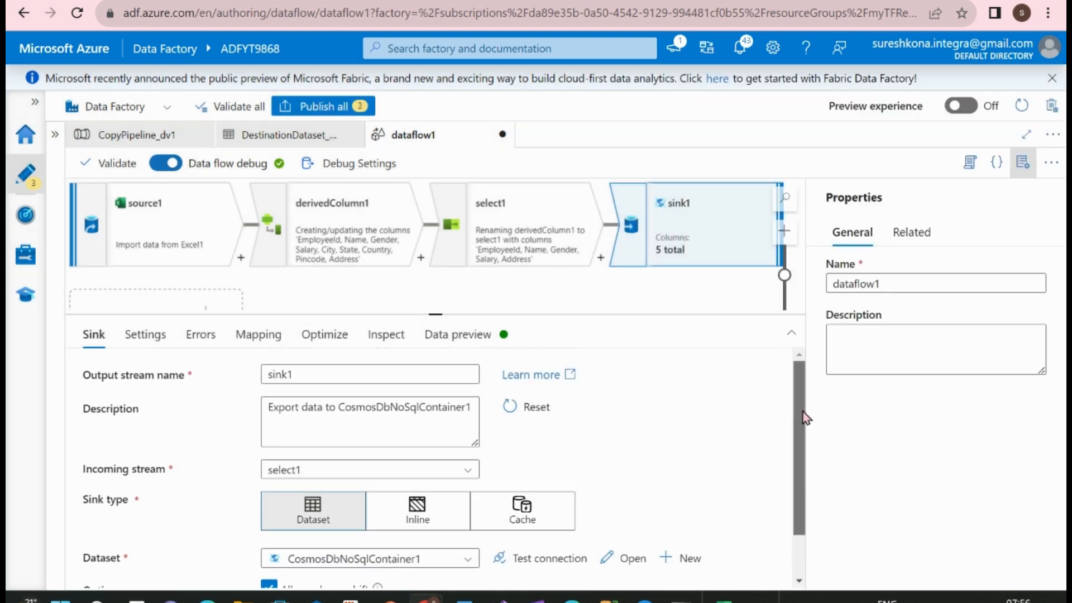
scroll(804, 416, "down", 1)
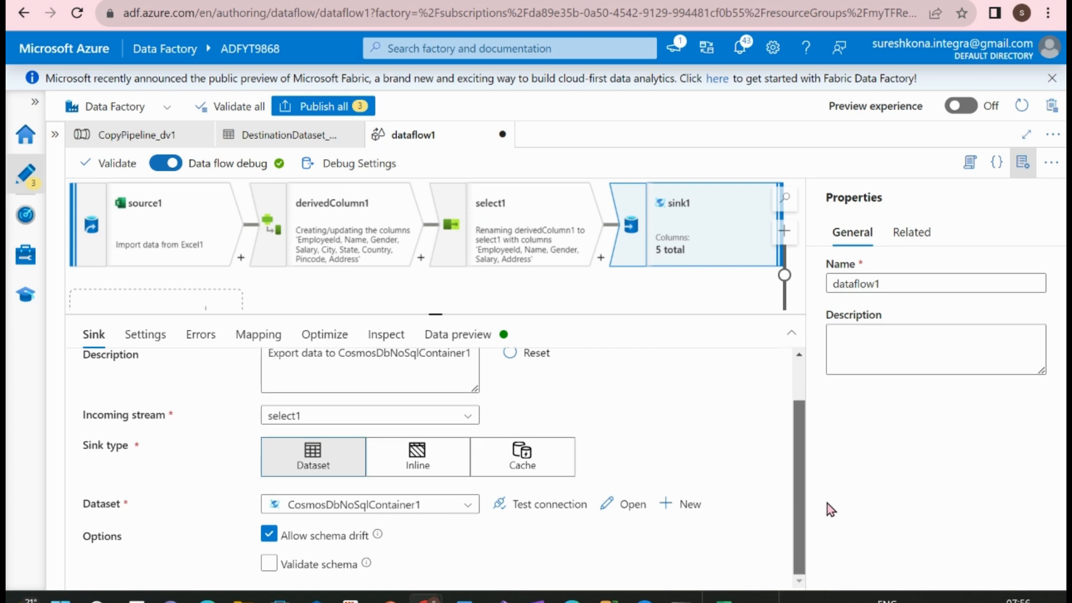
left_click(260, 335)
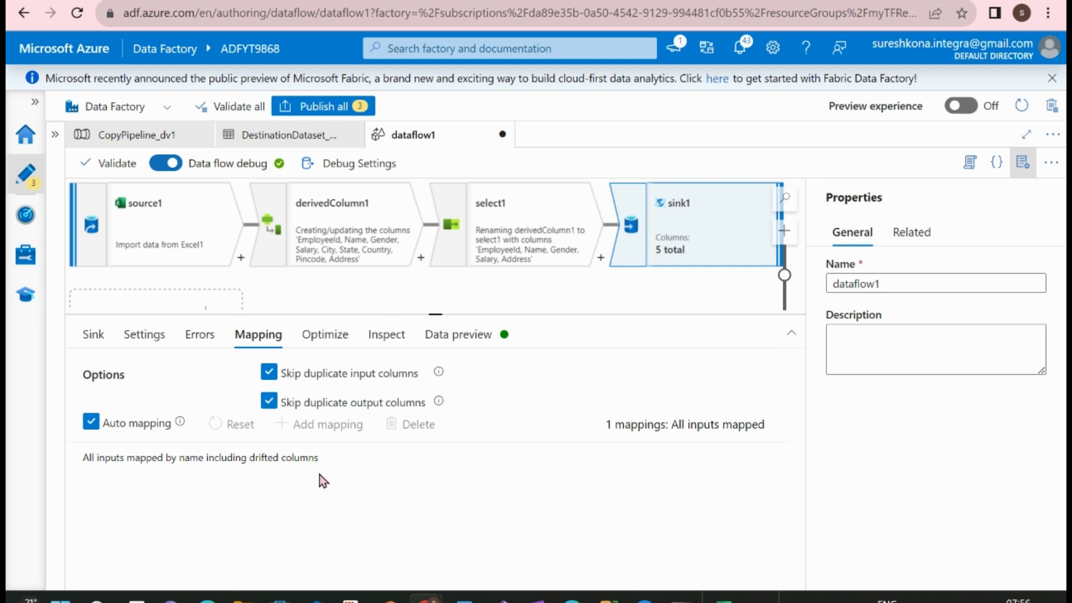
left_click(343, 342)
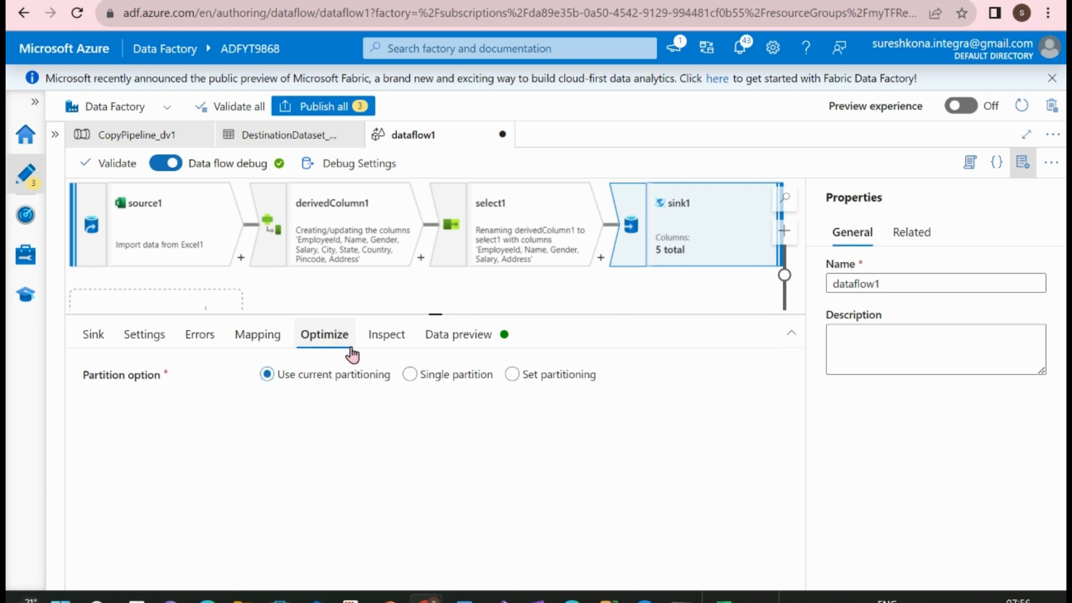
left_click(376, 346)
scroll(348, 500, "down", 1)
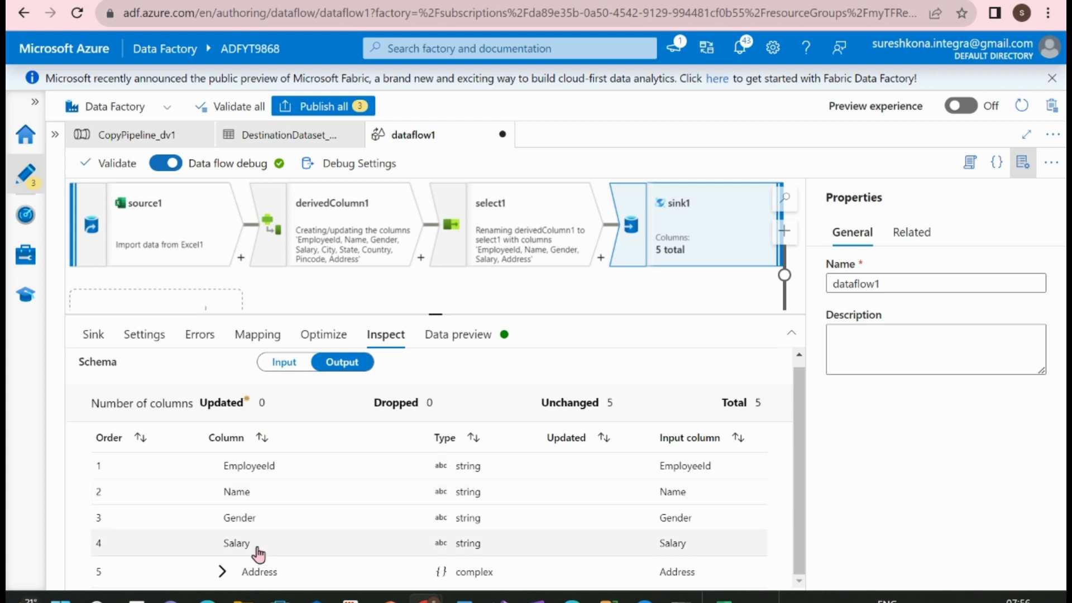
left_click(278, 368)
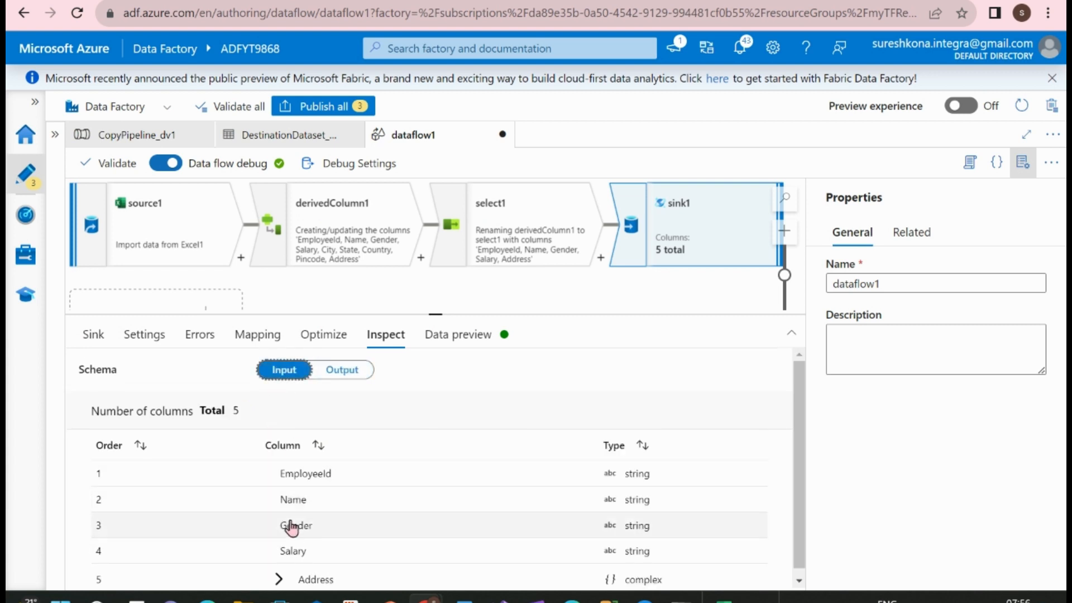
scroll(284, 516, "down", 1)
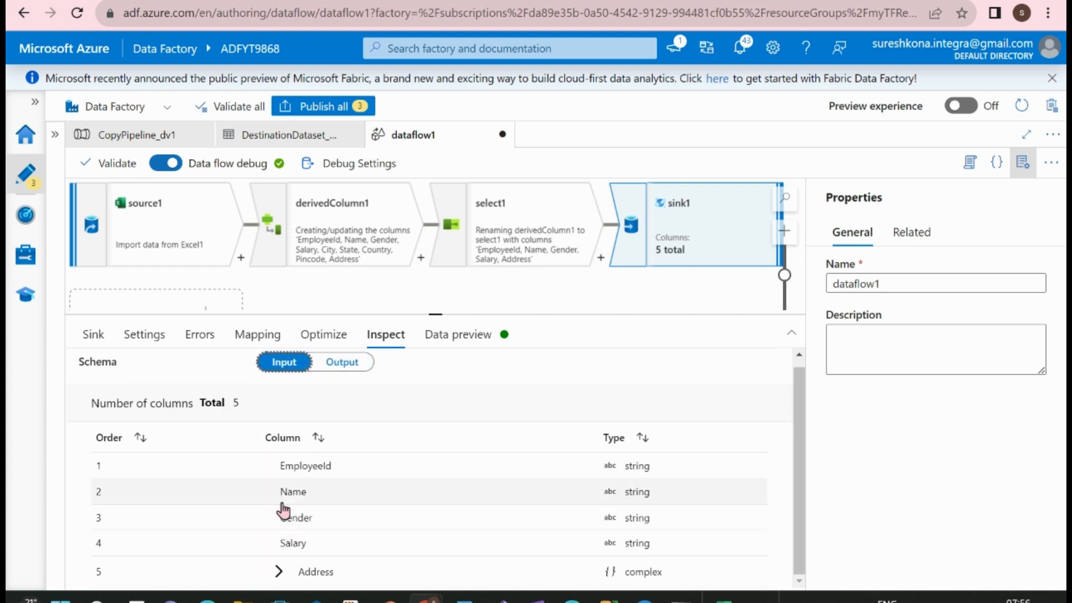
left_click(347, 364)
scroll(330, 541, "down", 1)
scroll(329, 541, "up", 1)
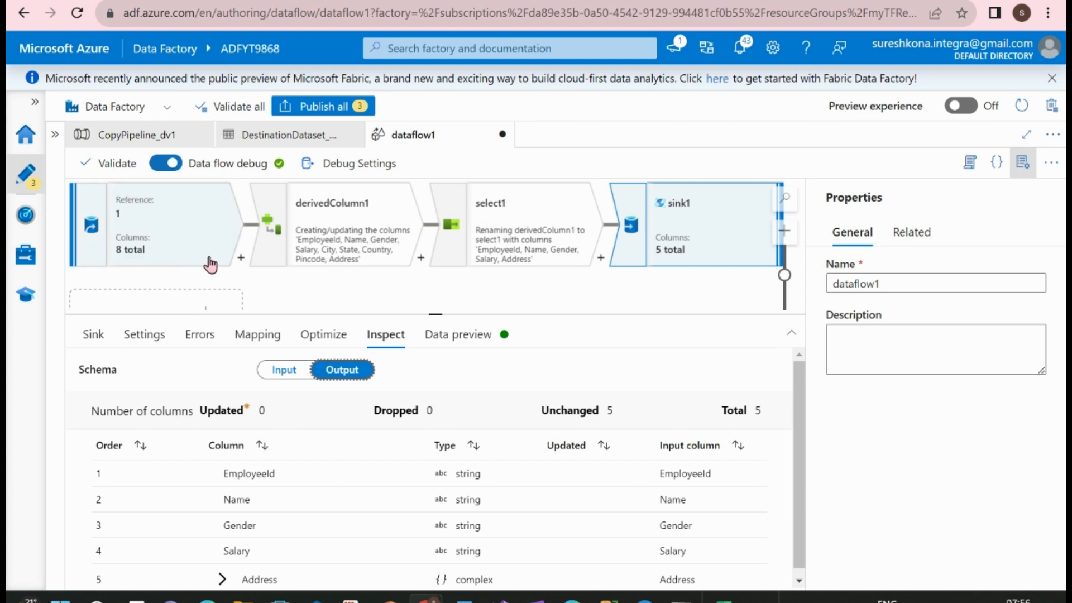
- Create a new pipeline in the factory and add dataflow1 to its canvas as a Data flow activity
left_click(20, 175)
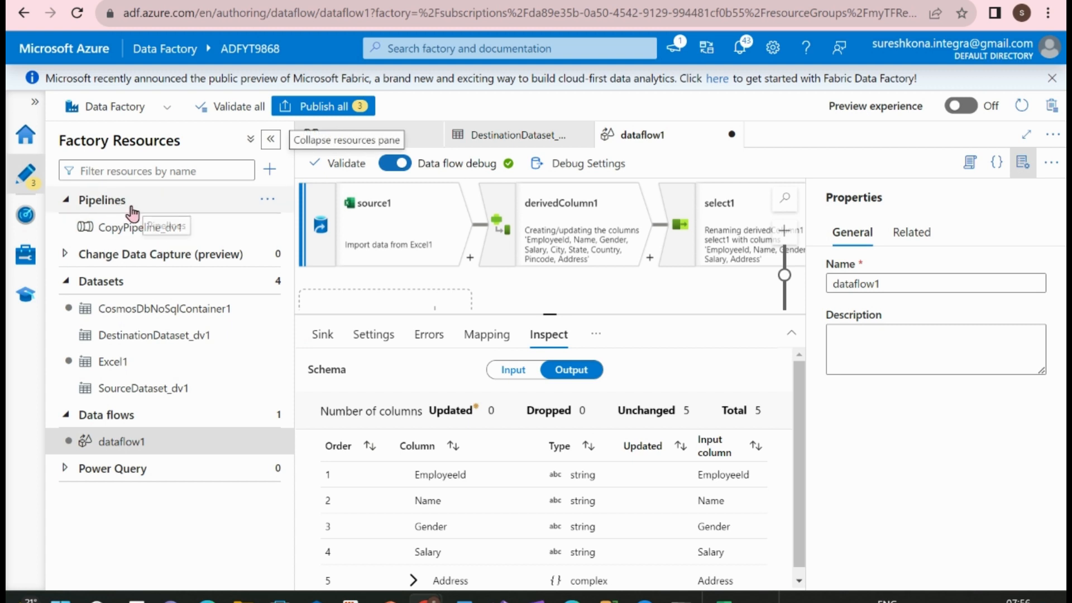
left_click(265, 201)
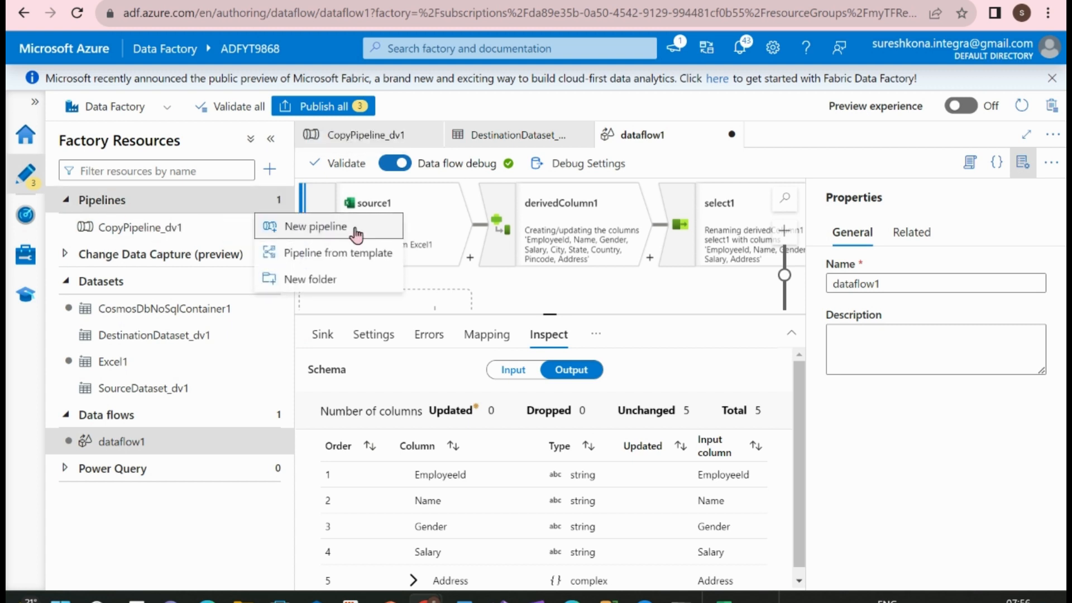
left_click(326, 226)
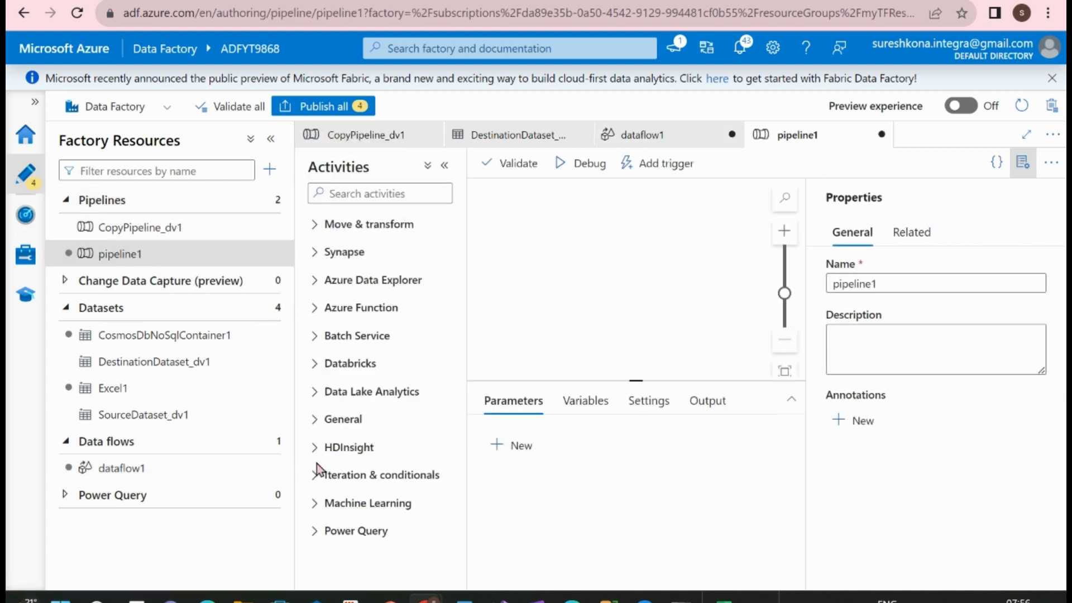
left_click_drag(112, 475, 533, 290)
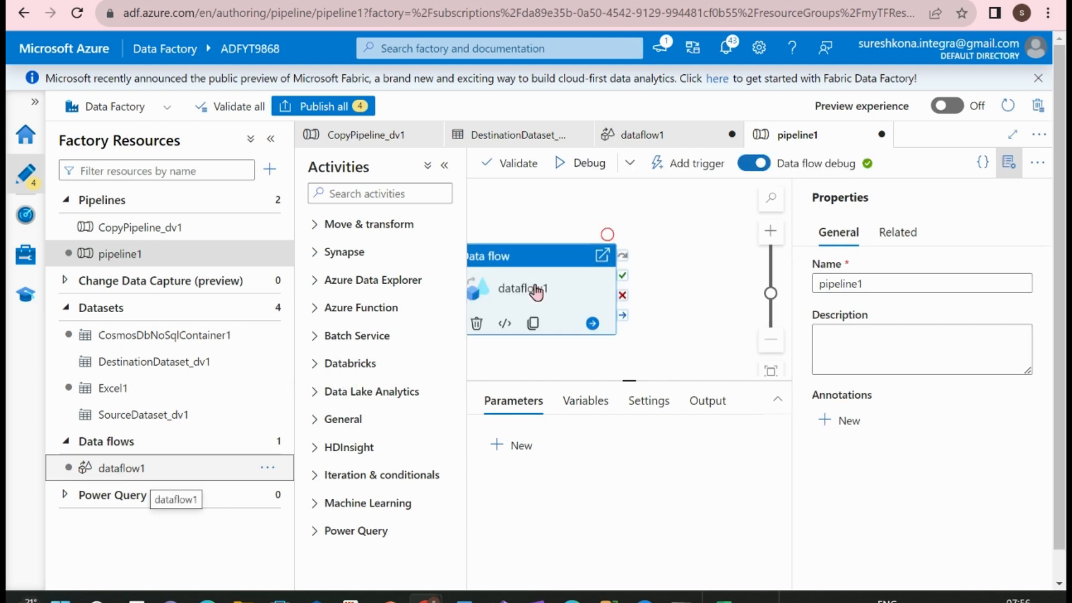
- Collapse the factory resources and activities lists and move the dataflow1 activity fully into view on the canvas
left_click(270, 139)
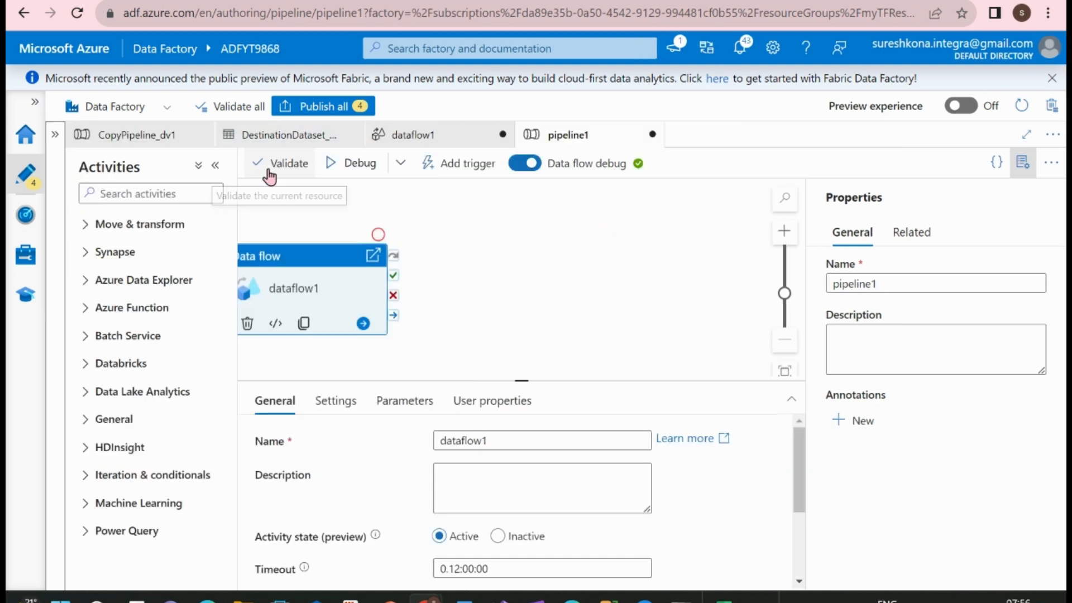
left_click(217, 166)
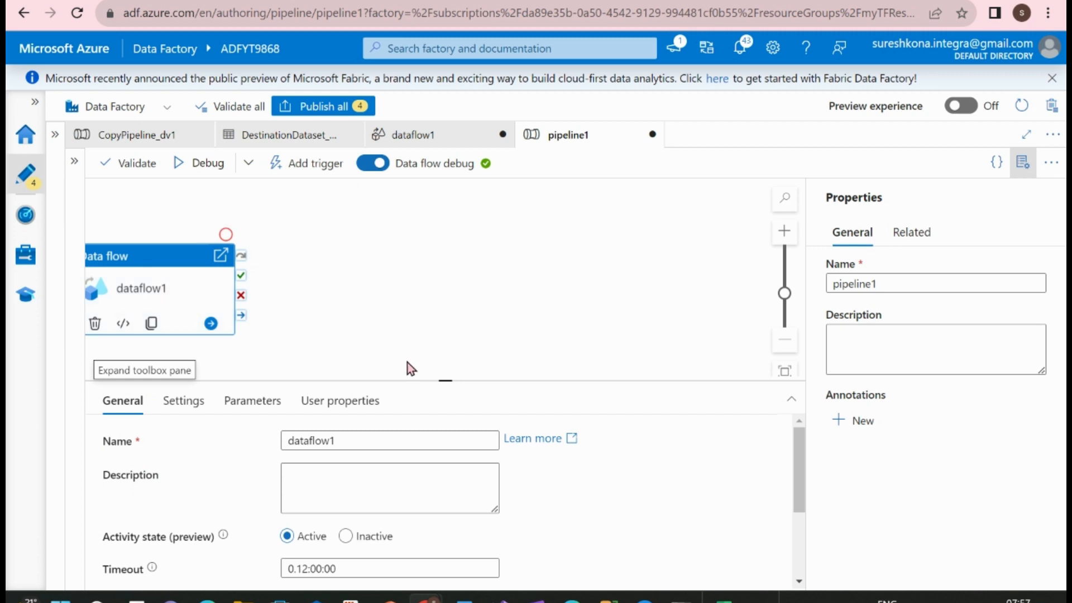
left_click_drag(268, 244, 397, 233)
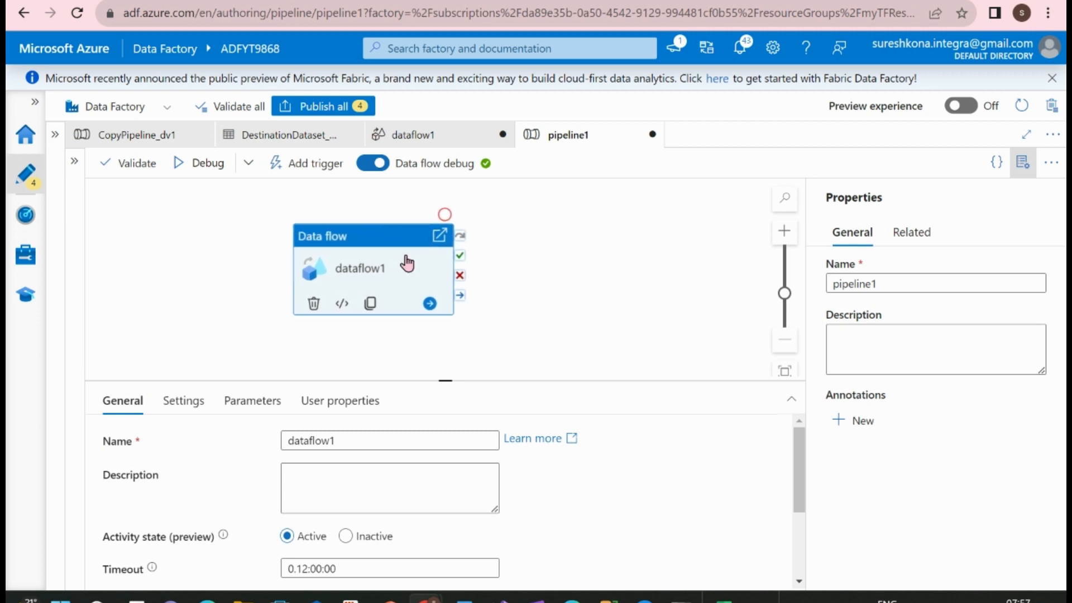
left_click(513, 246)
left_click(378, 249)
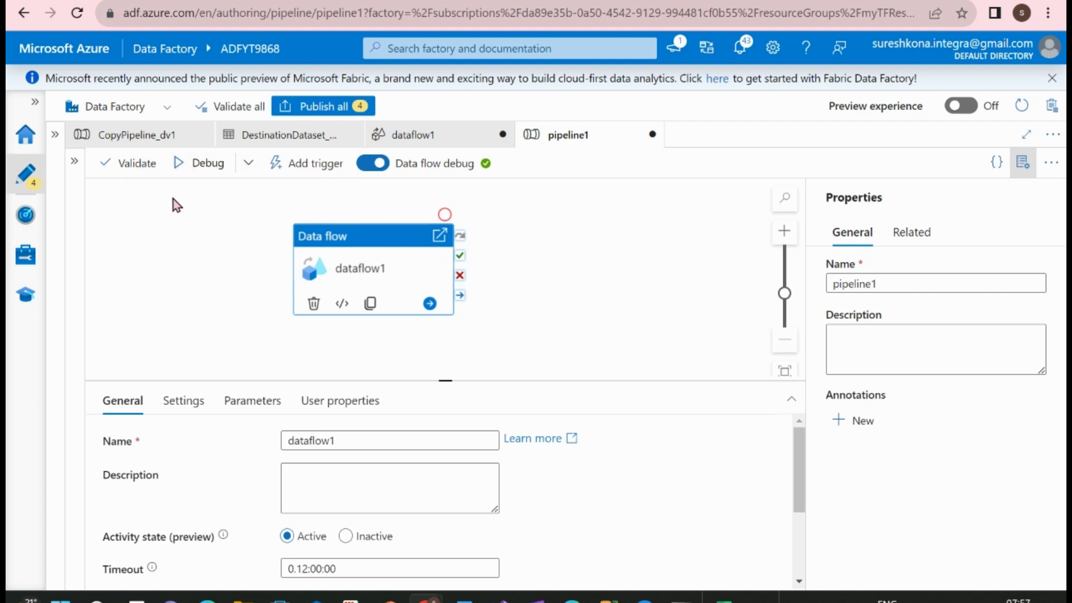
- Run the pipeline in debug mode, open the dataflow1 activity's run details, and refresh its status
left_click(200, 259)
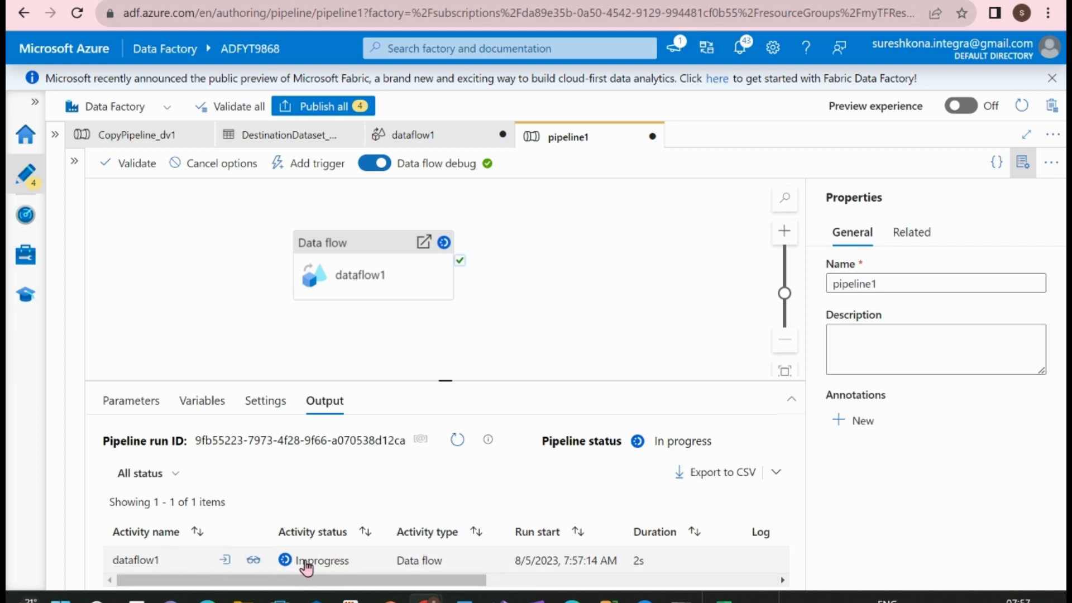
left_click(254, 560)
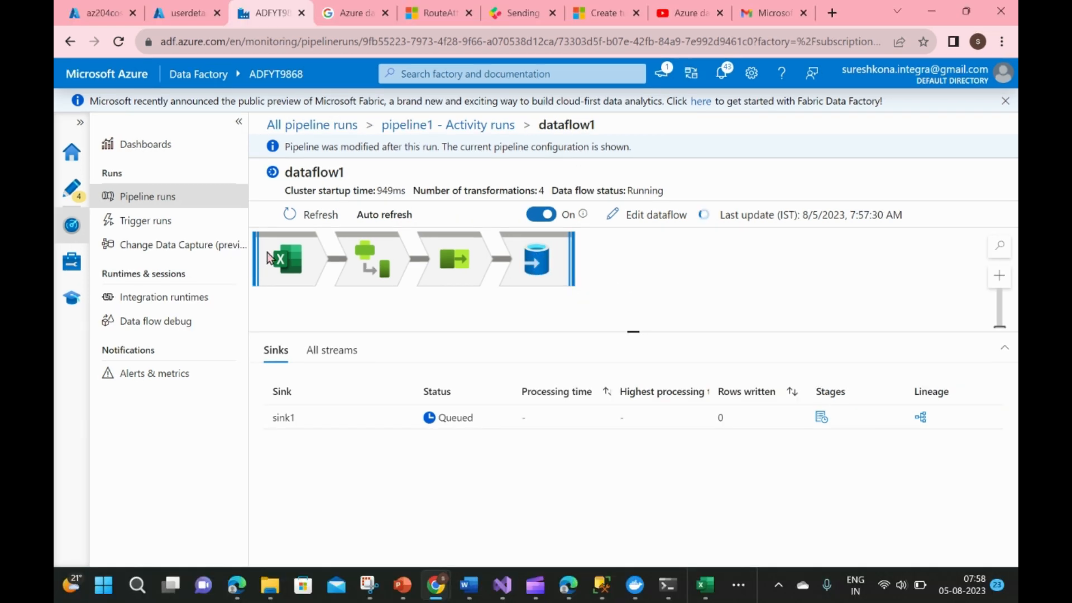
left_click(290, 204)
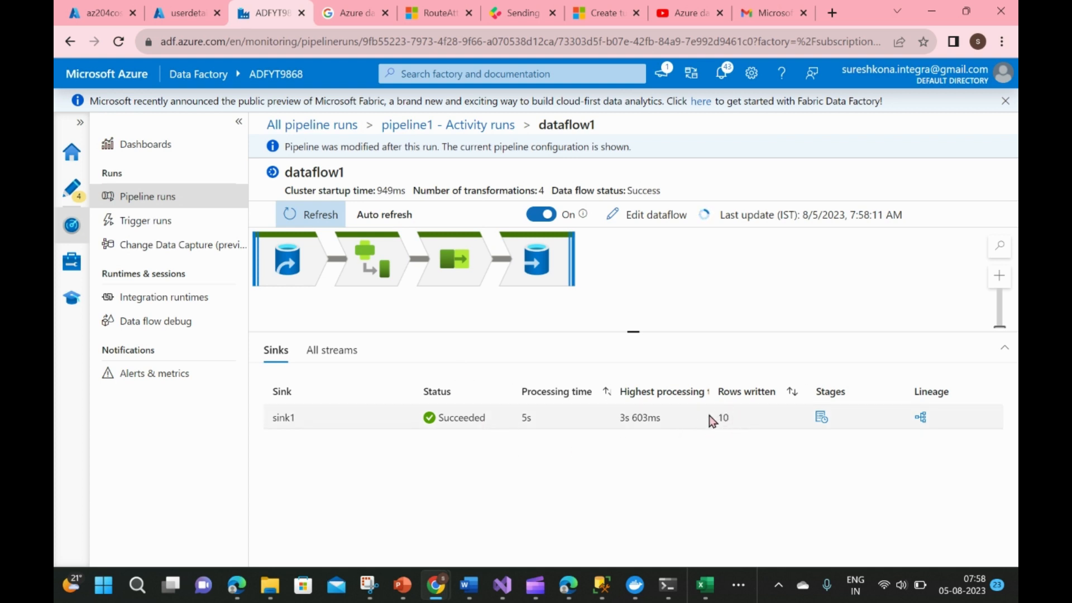
- Examine the run diagnostics of the source1 and derivedColumn1 transformations, including their stream information
left_click(296, 267)
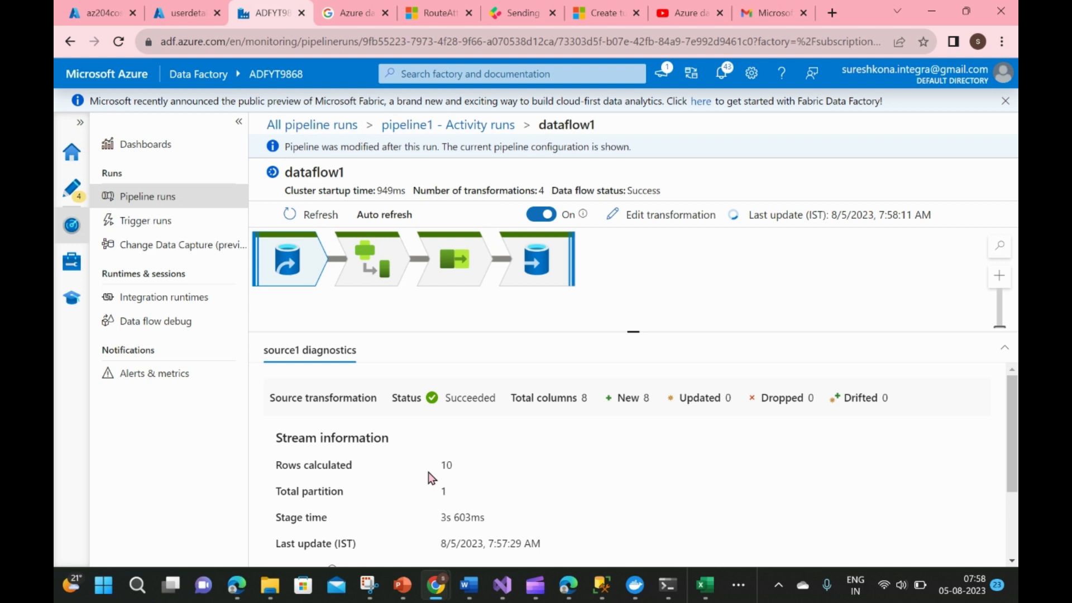
left_click(362, 267)
scroll(473, 484, "down", 1)
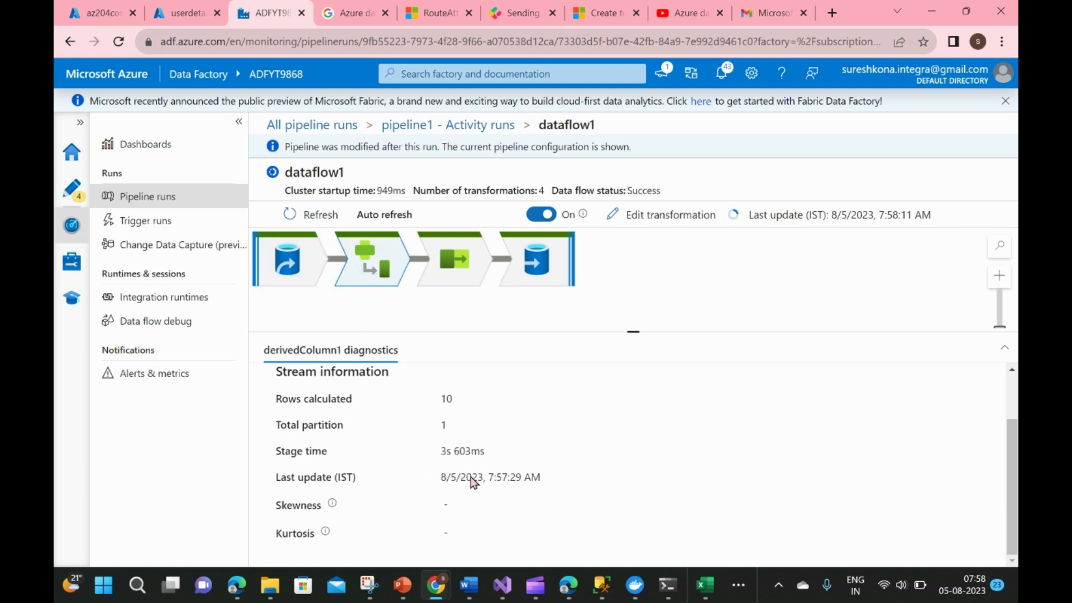
- Review the derivedColumn1 diagnostics again, and view the run diagnostics of the select1 and sink1 transformations
scroll(471, 475, "up", 1)
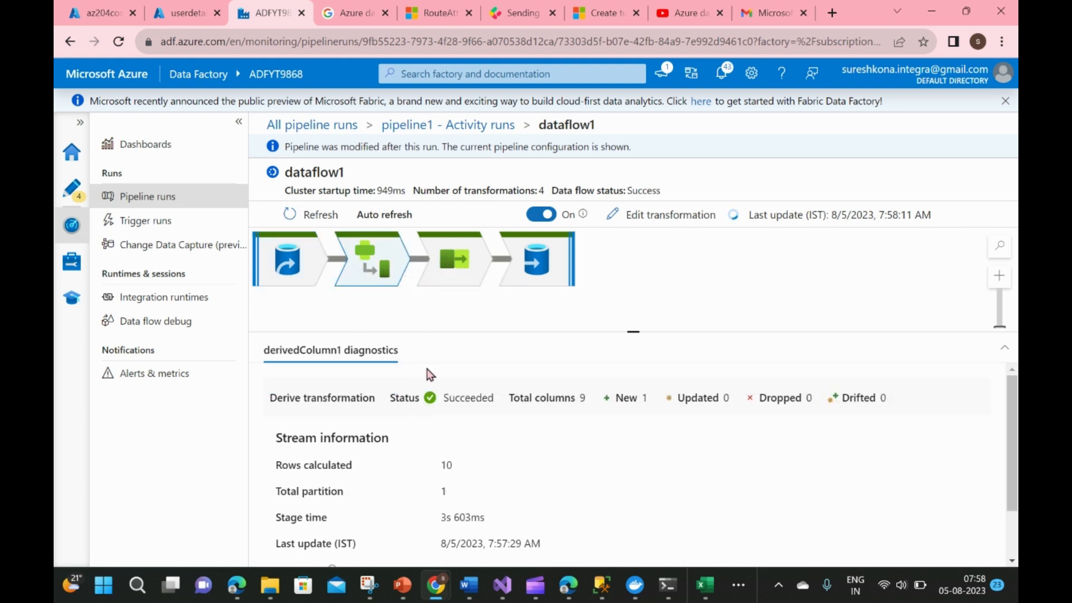
scroll(478, 485, "down", 1)
scroll(479, 484, "up", 1)
left_click(445, 278)
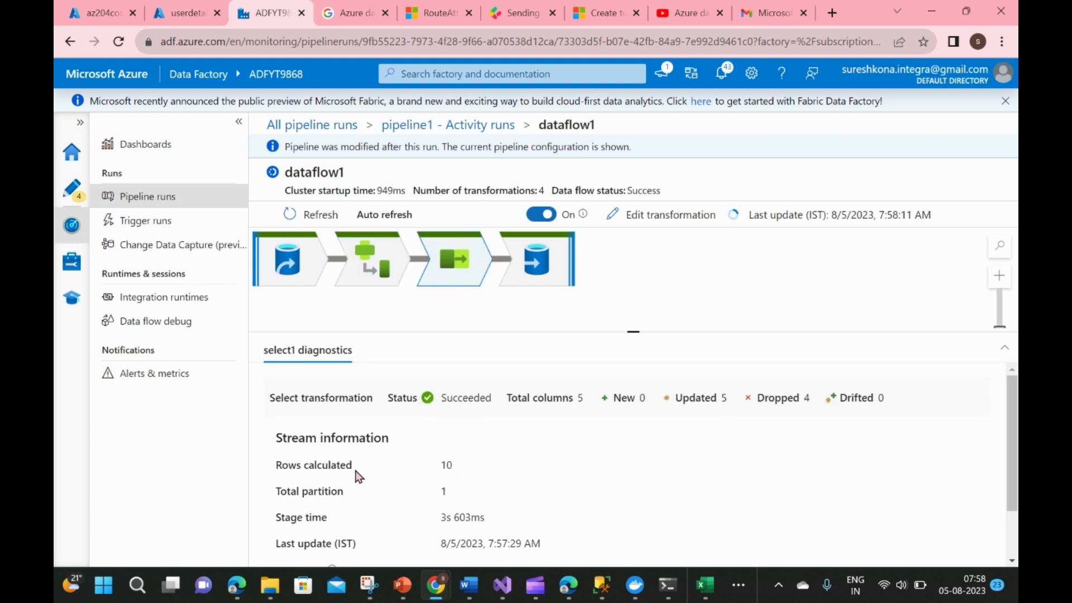
left_click(545, 273)
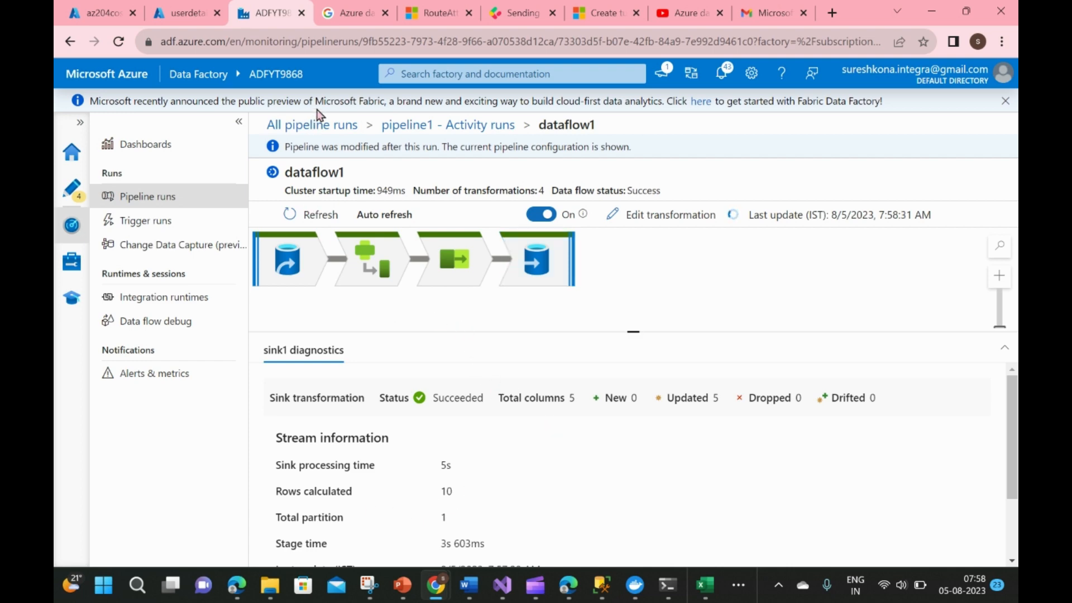
- Switch to the az204cosmosaccount123 Data Explorer and open the items of the employee container in the Locations database
left_click(177, 15)
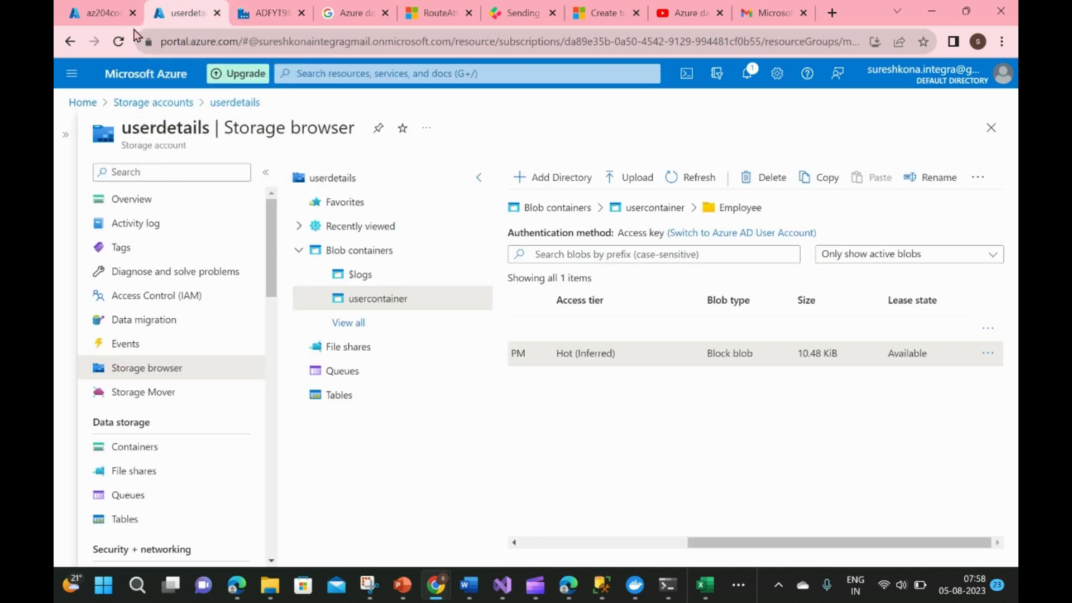
left_click(105, 19)
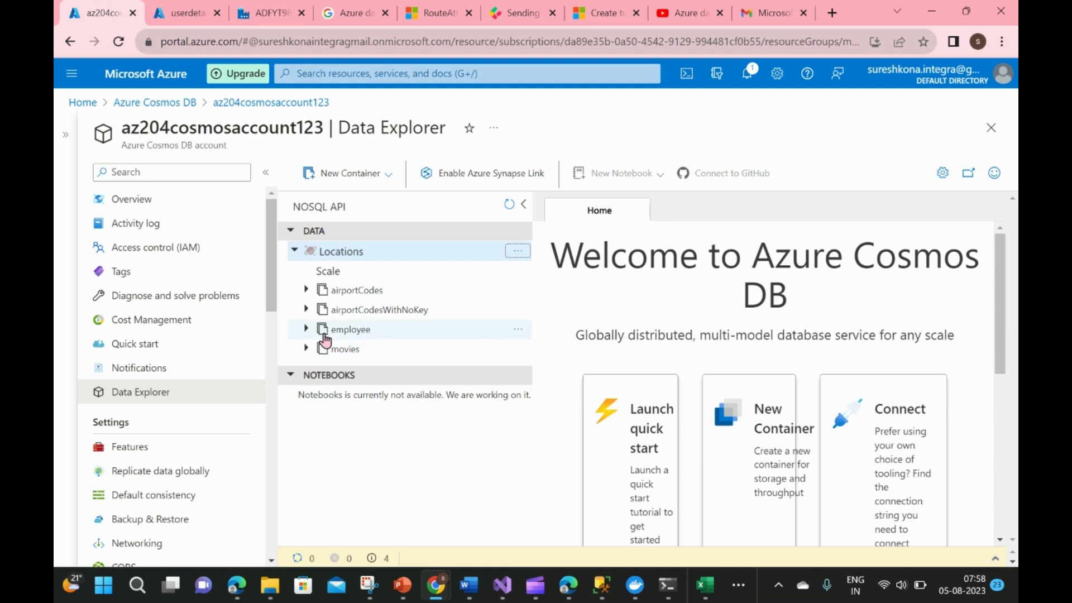
left_click(307, 331)
left_click(338, 349)
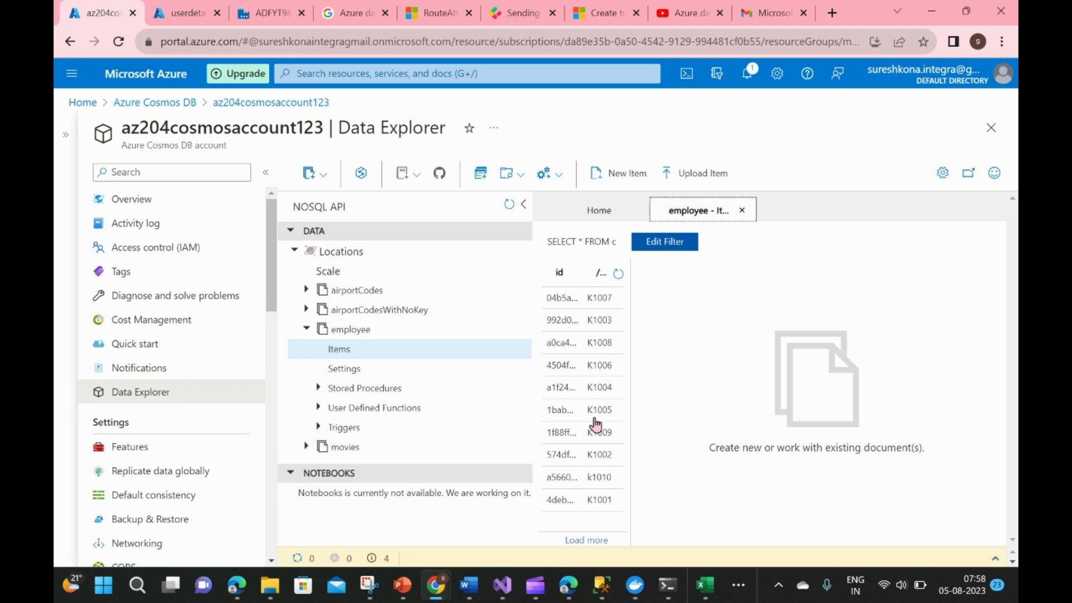
- Open three employee items in turn and examine their JSON, including the nested Address object with State, Country, City and Pincode
left_click(603, 392)
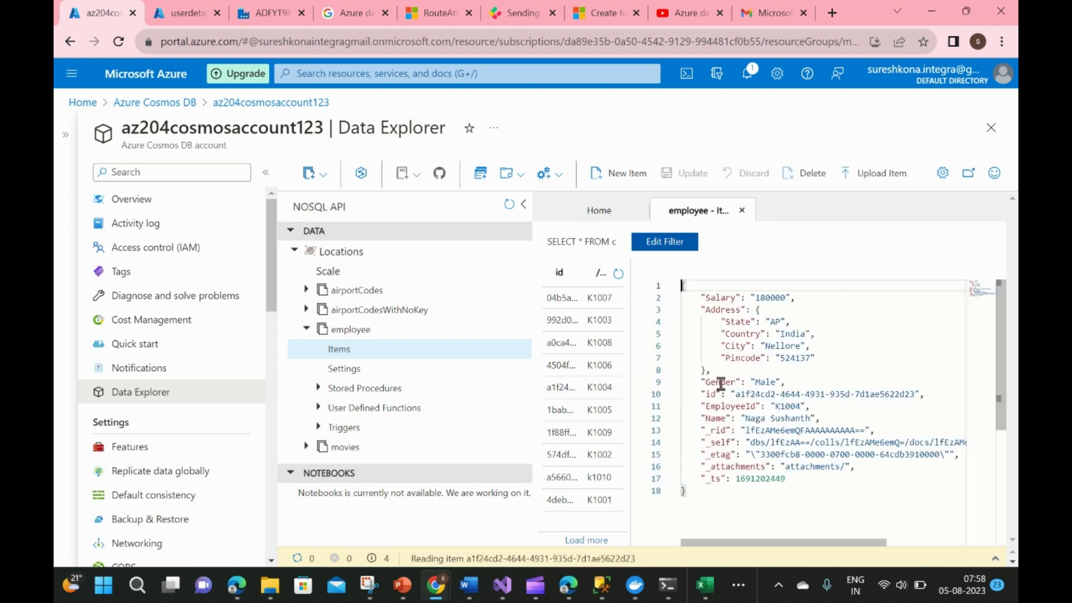
left_click_drag(697, 314, 721, 367)
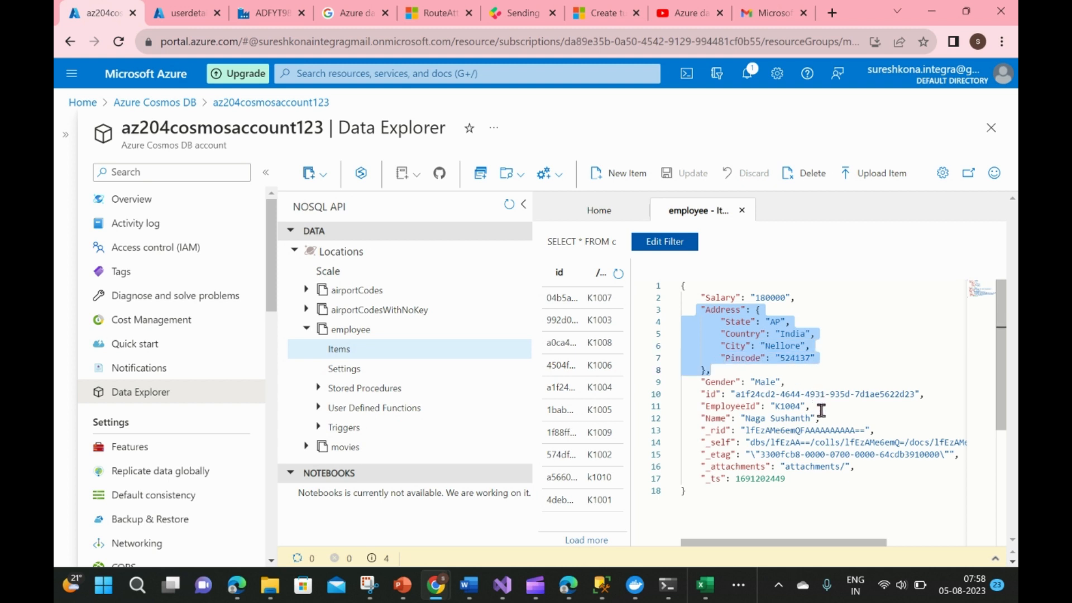
left_click_drag(820, 418, 693, 302)
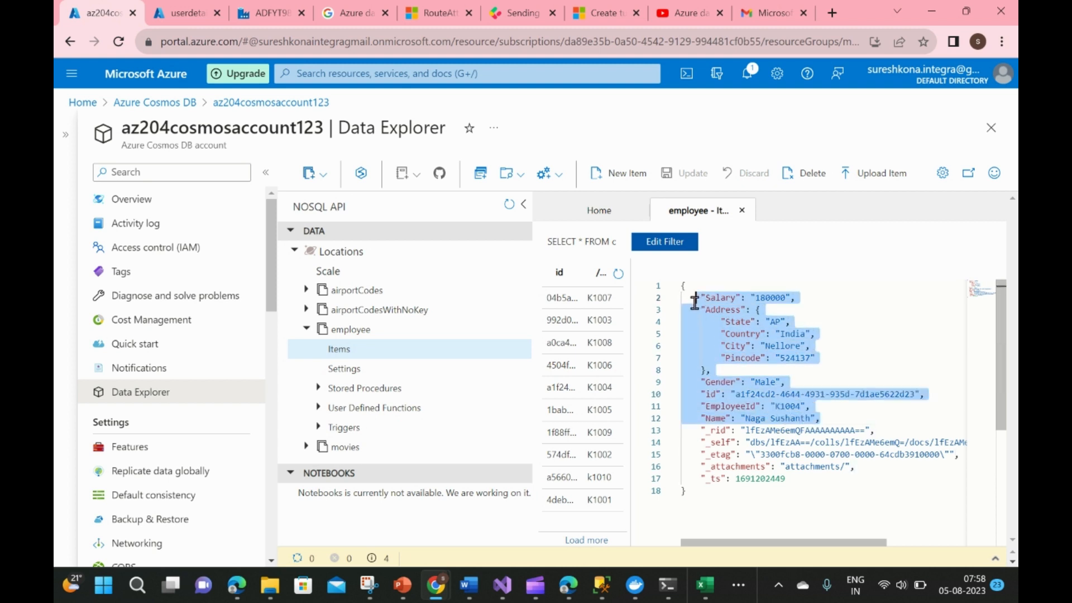
left_click(611, 319)
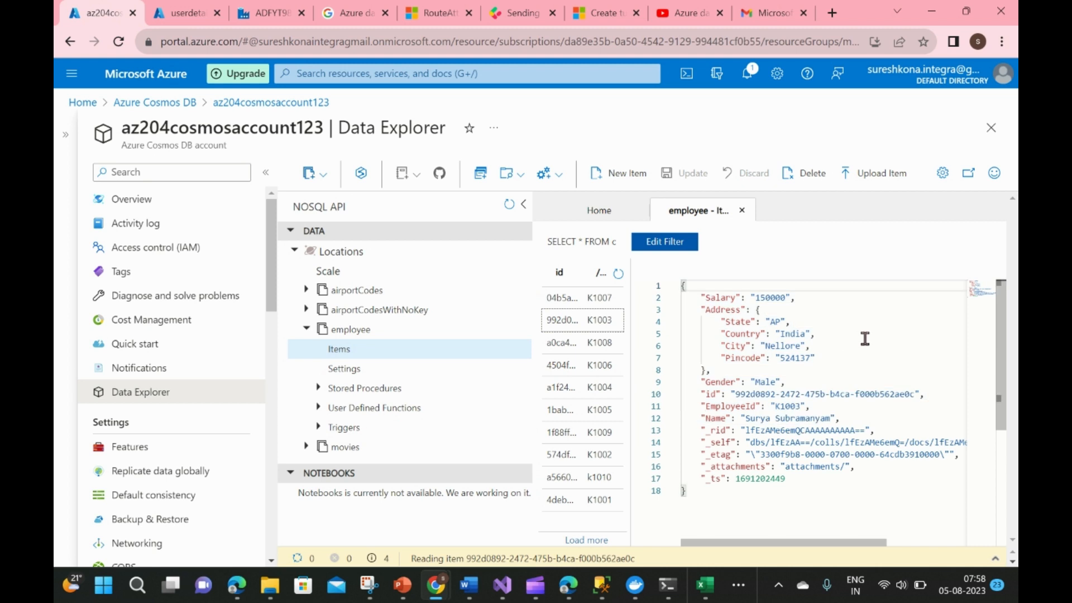
left_click(595, 505)
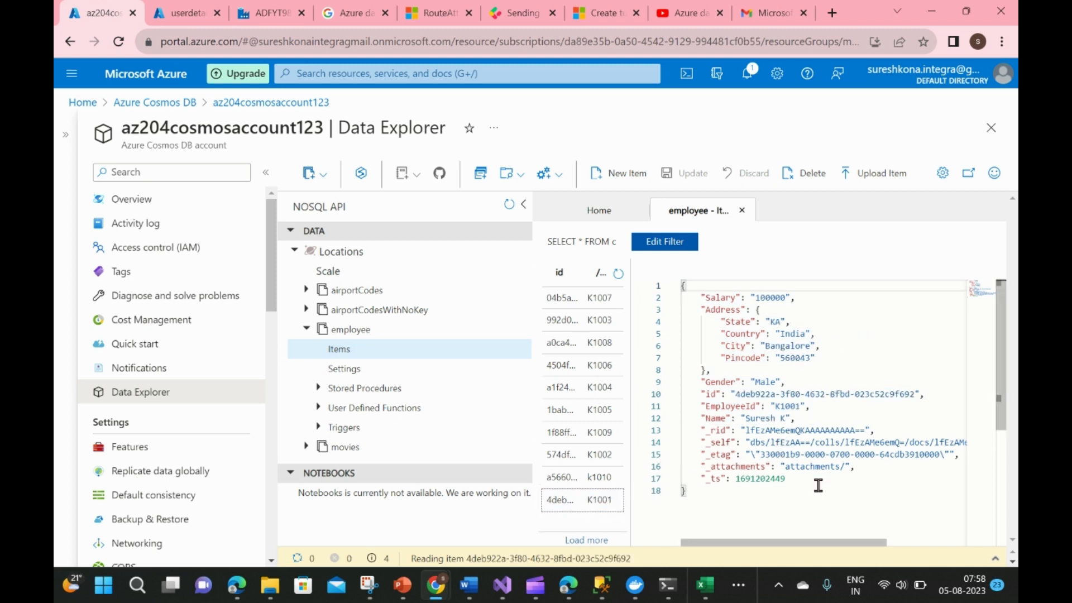
left_click_drag(707, 498, 656, 300)
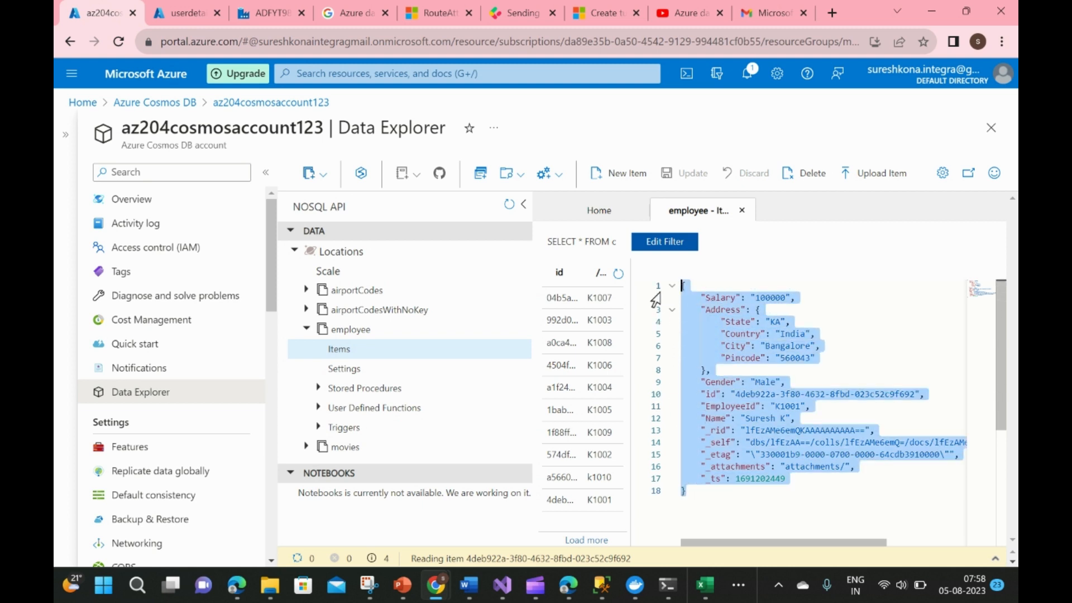
left_click(813, 373)
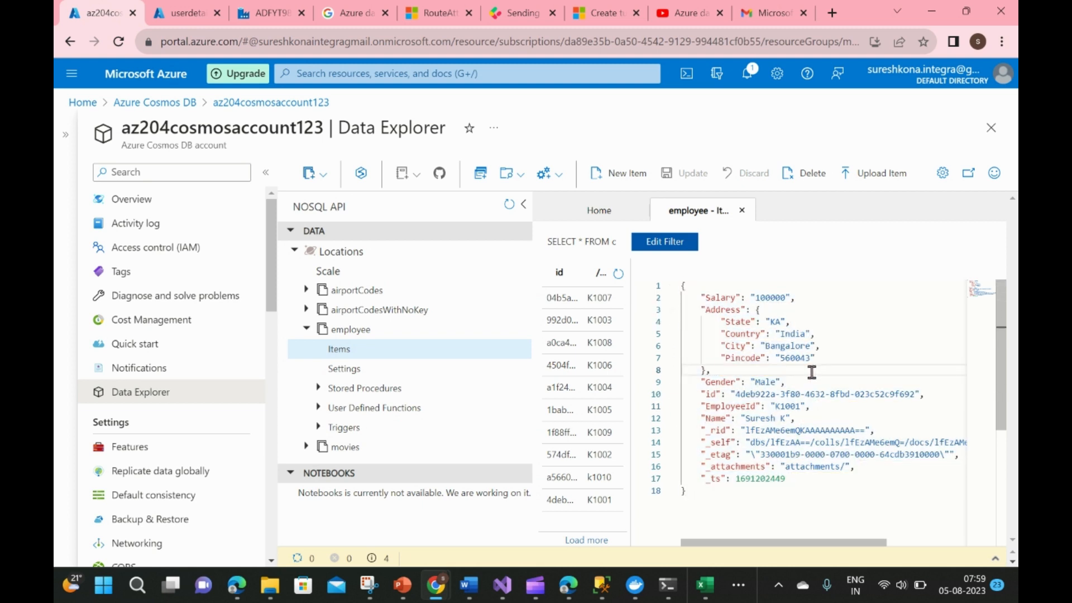